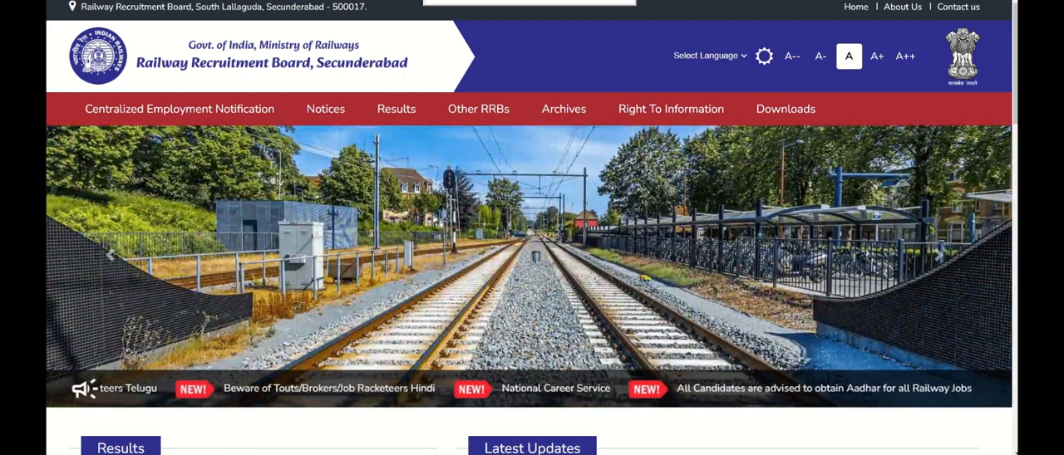
Open the RRB Secunderabad website from the search results and follow the CEN 02/2024 application link
key("alt+Left")
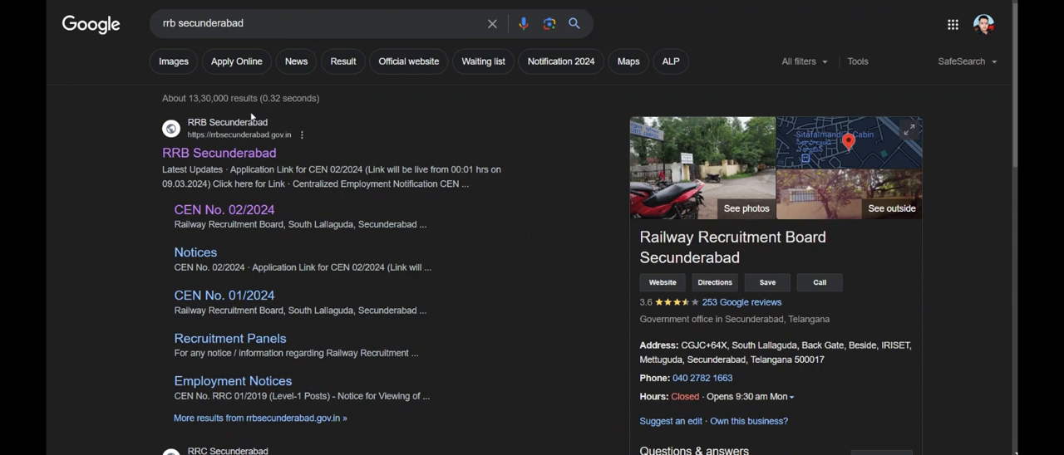
left_click(218, 158)
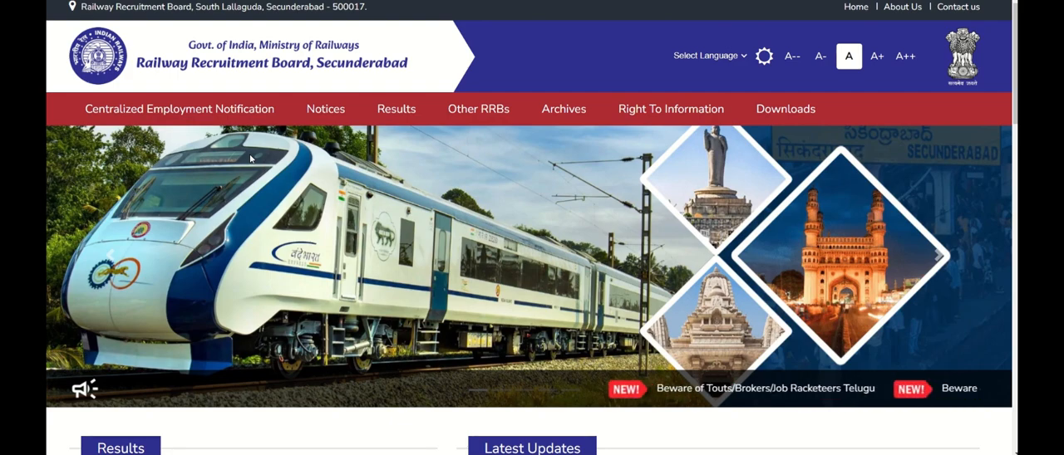
scroll(425, 185, "down", 3)
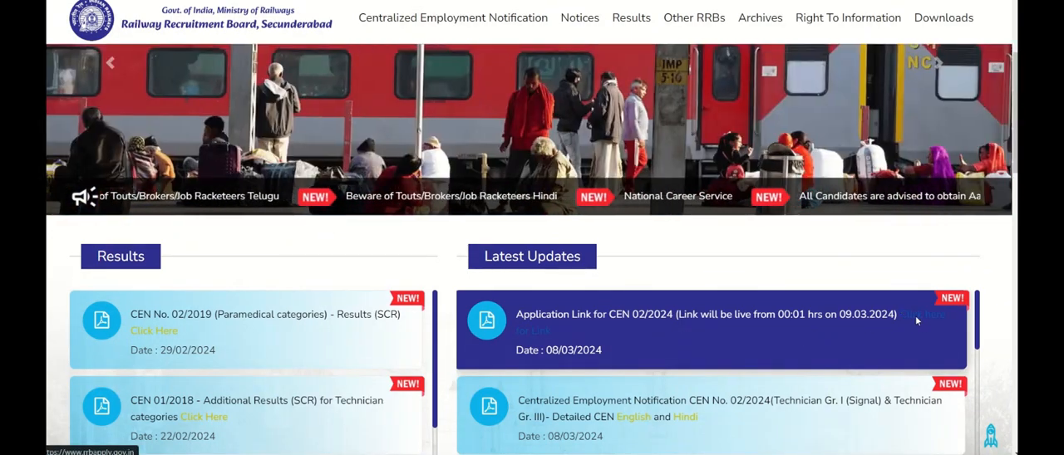
left_click(916, 317)
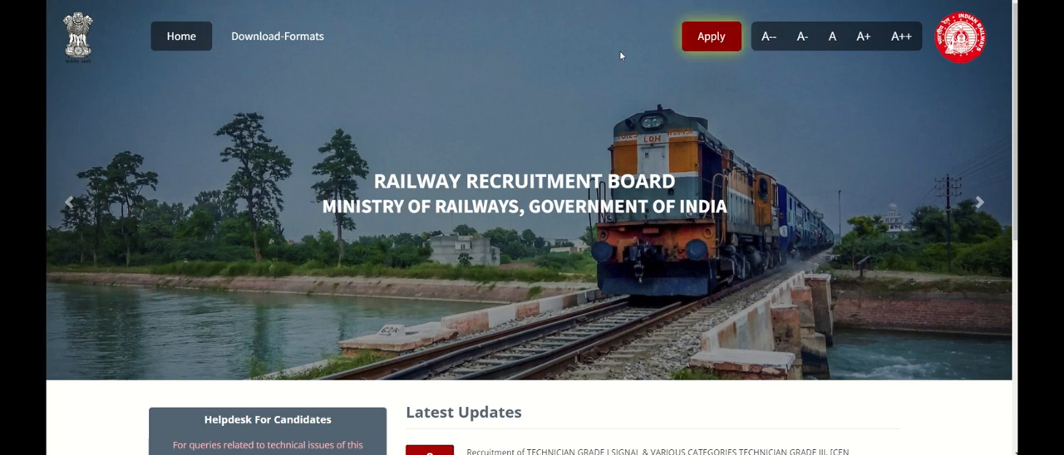
Open the Create an Account form from the Apply options of the recruitment portal
left_click(273, 37)
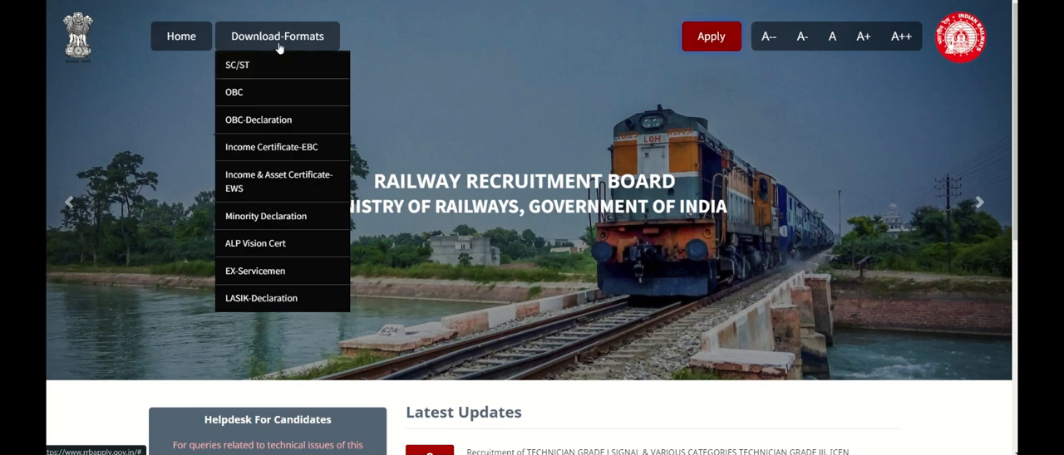
left_click(702, 40)
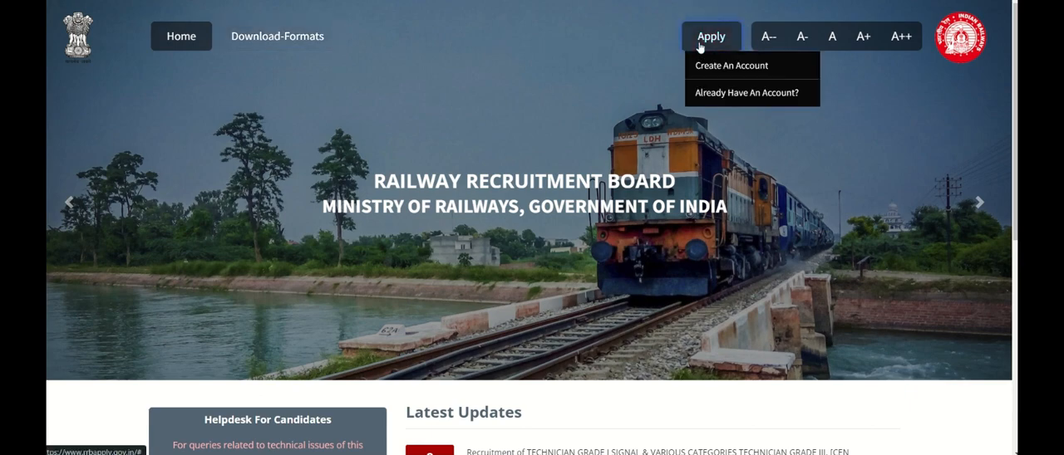
left_click(703, 39)
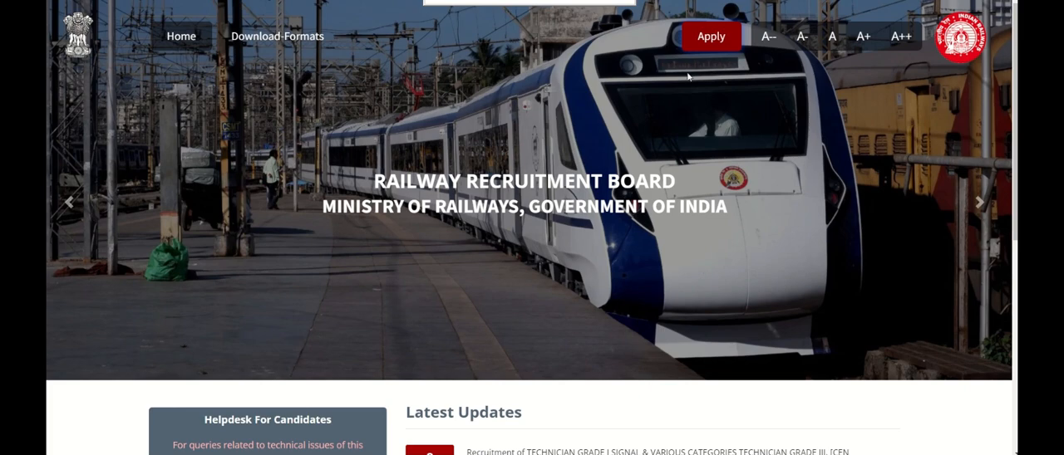
left_click(705, 37)
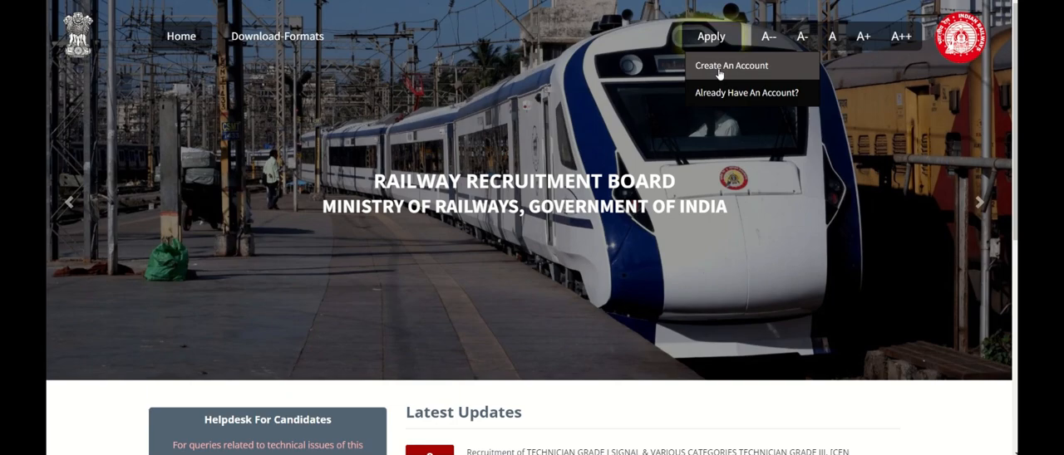
left_click(719, 74)
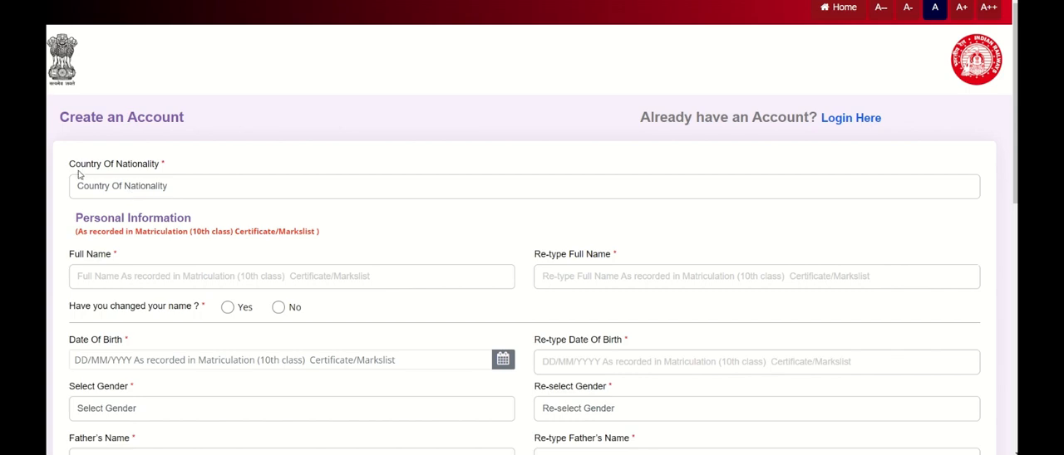
Set the Country Of Nationality to India
left_click(146, 187)
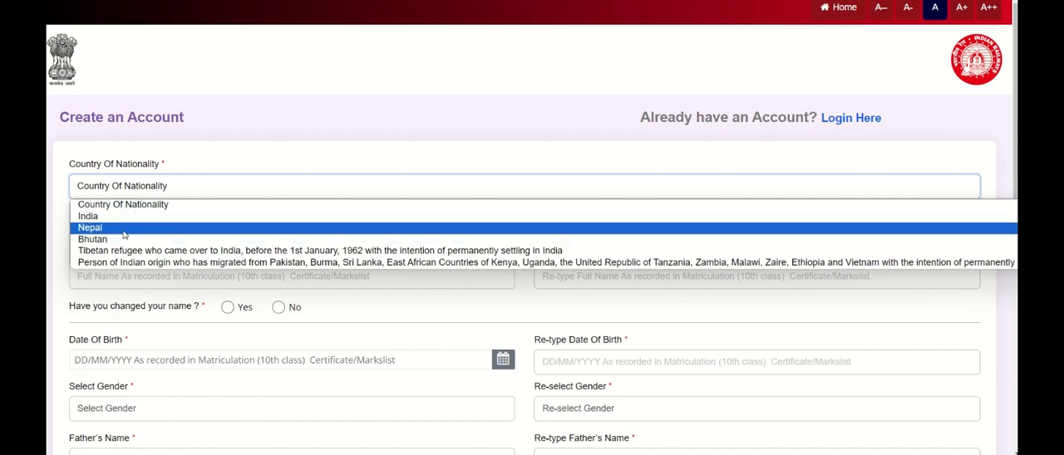
left_click(122, 220)
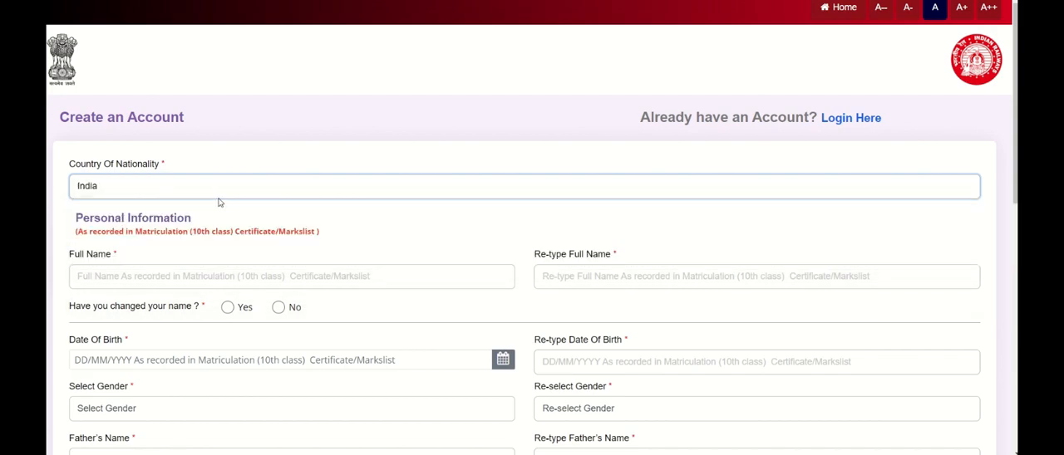
scroll(208, 204, "down", 1)
left_click(187, 215)
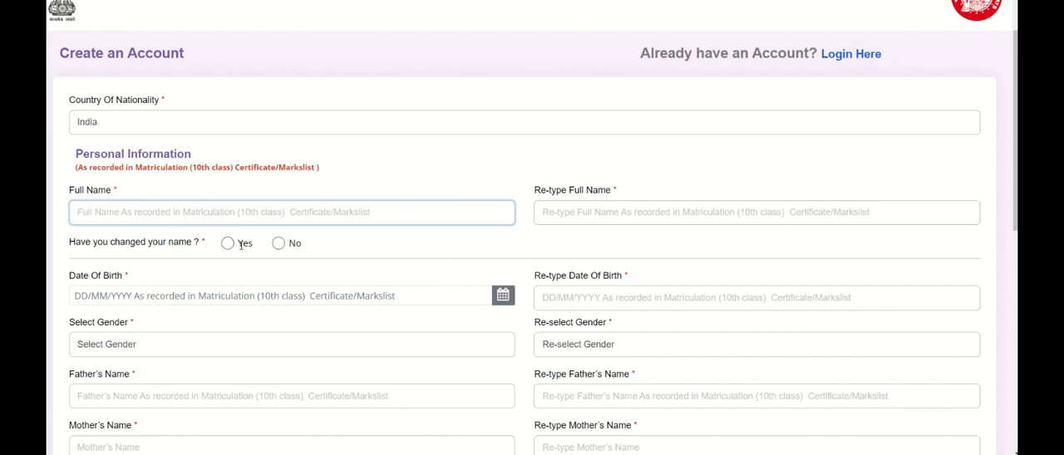
Answer No to whether the name has been changed
left_click(229, 243)
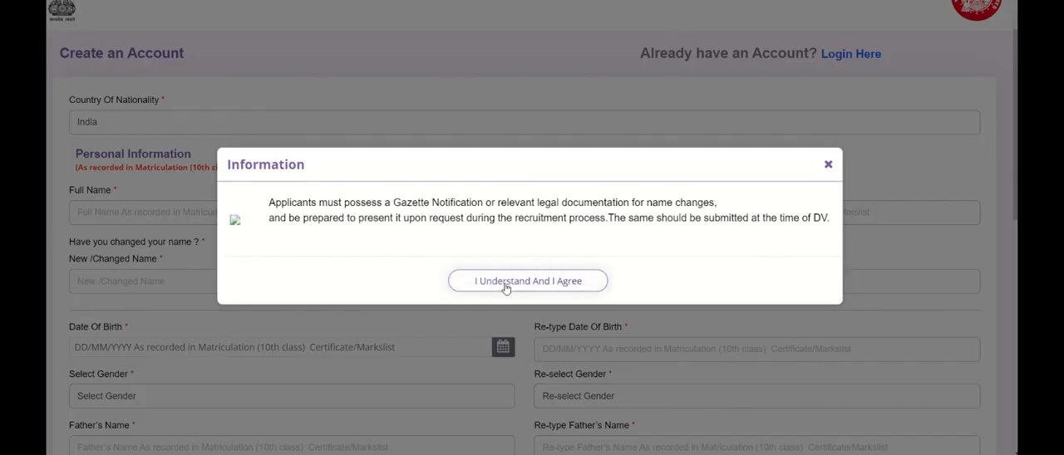
left_click(506, 283)
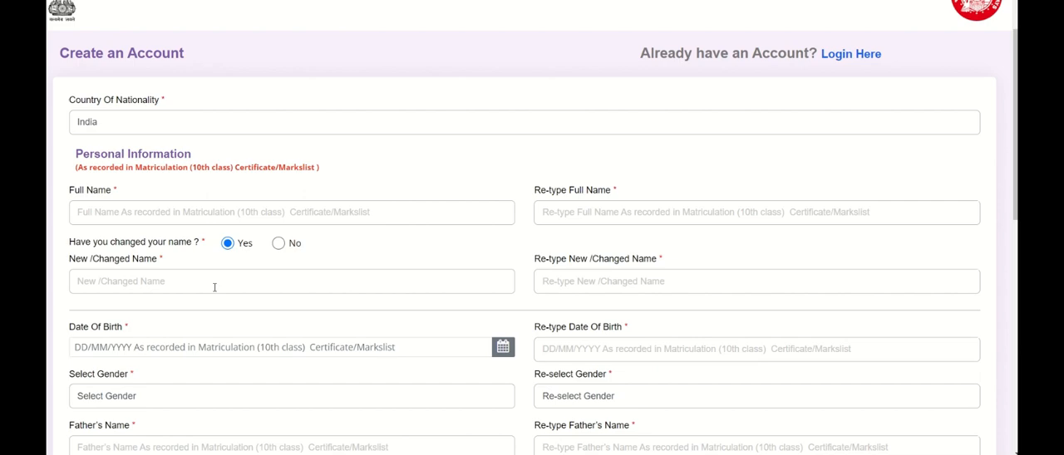
left_click(279, 244)
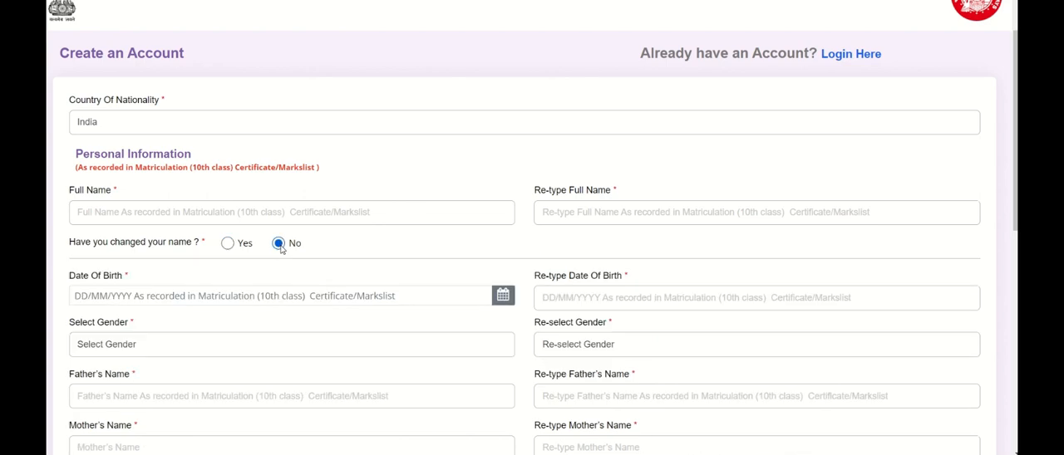
Review the date of birth, gender, parents' name and Aadhaar fields of the form
scroll(281, 250, "down", 3)
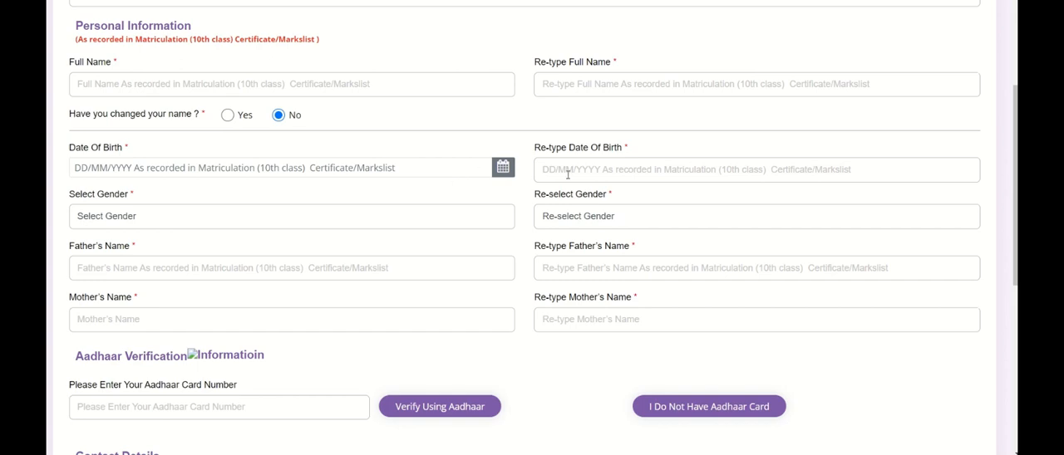
scroll(378, 201, "down", 1)
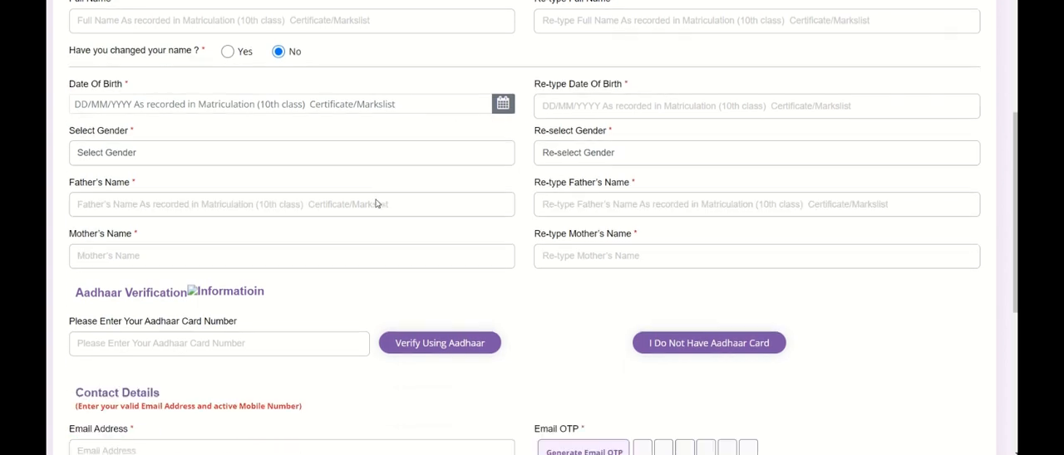
left_click(313, 162)
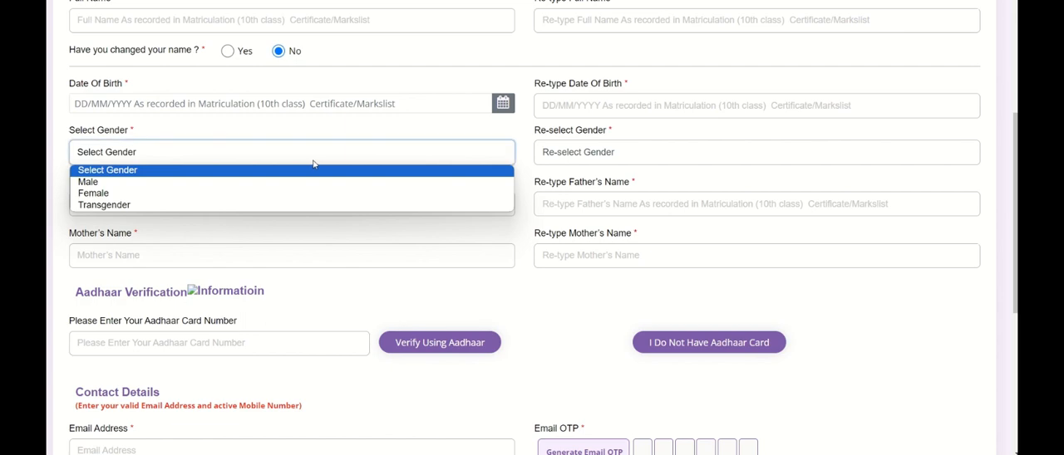
left_click(313, 163)
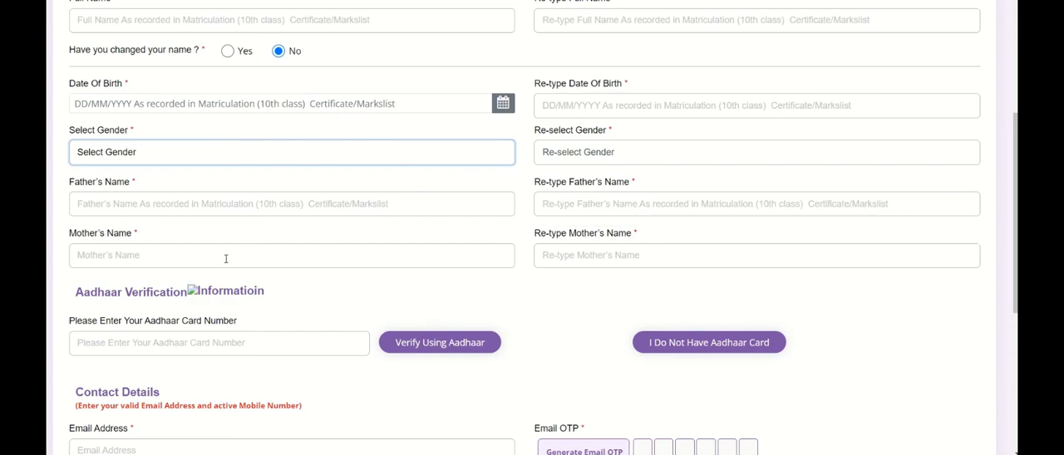
scroll(225, 257, "down", 1)
left_click(105, 192)
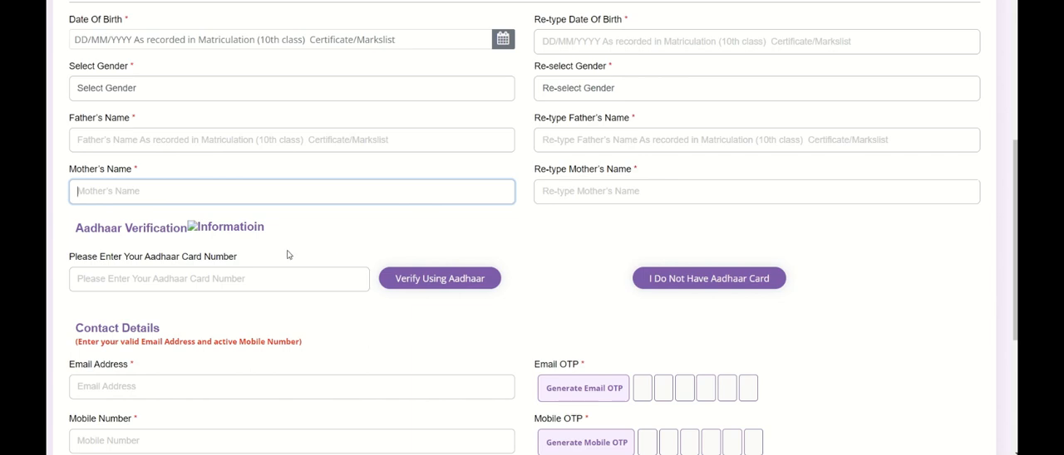
scroll(288, 251, "down", 1)
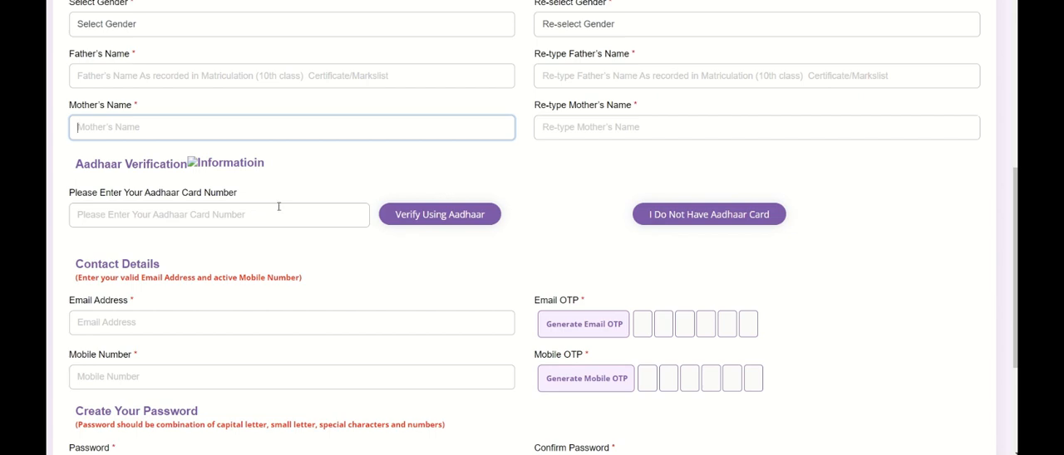
left_click(691, 225)
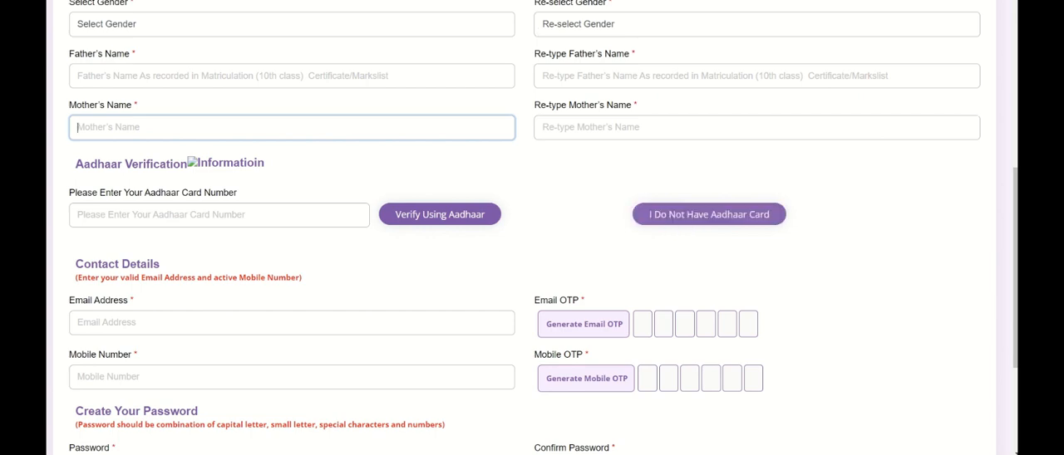
Choose to proceed without an Aadhaar card
scroll(338, 146, "down", 1)
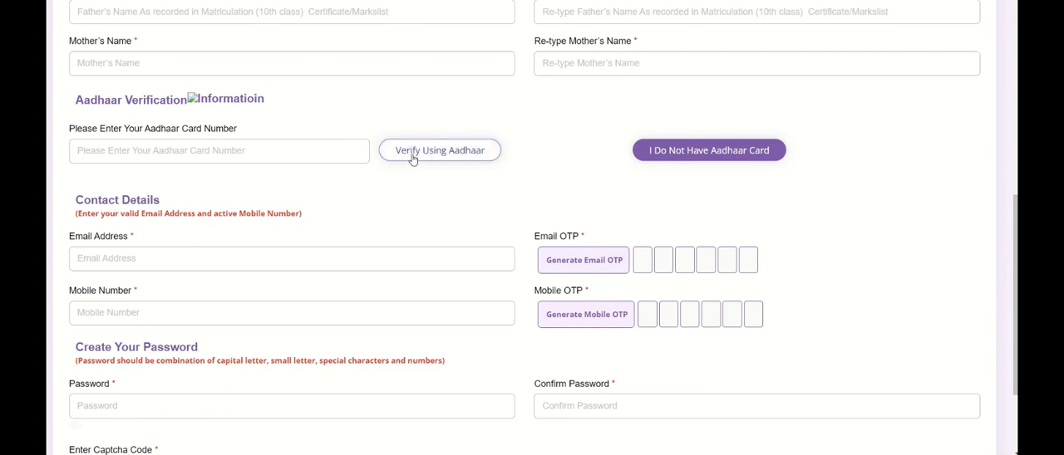
left_click(663, 161)
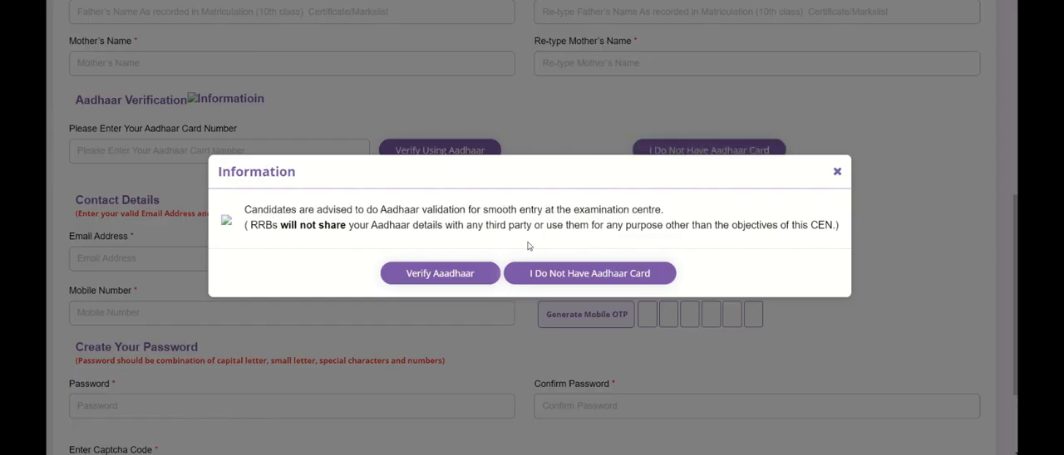
left_click(578, 279)
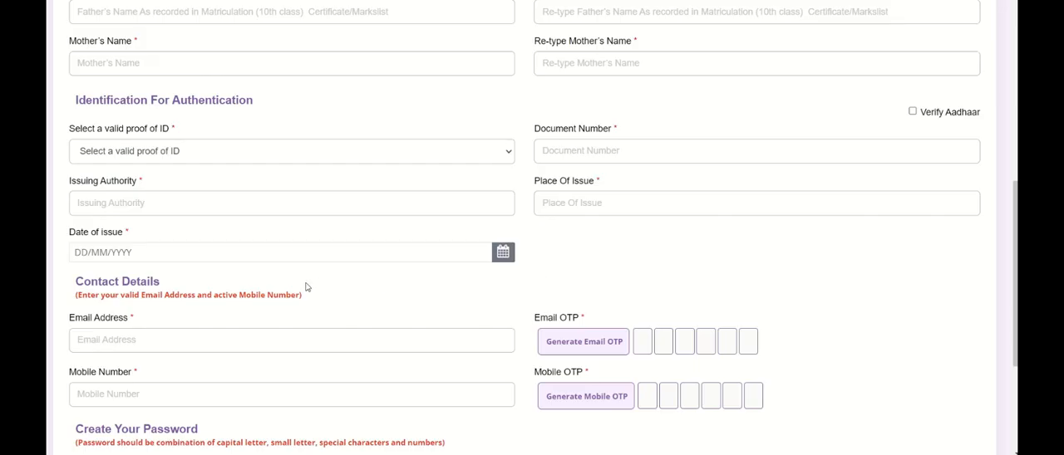
Review the available proof of ID options for authentication
scroll(303, 287, "down", 1)
scroll(304, 285, "up", 1)
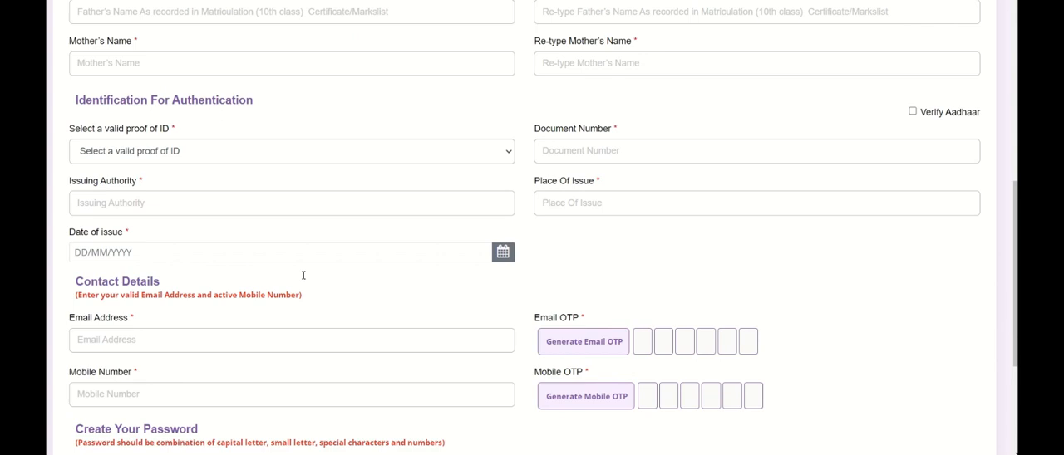
left_click(288, 157)
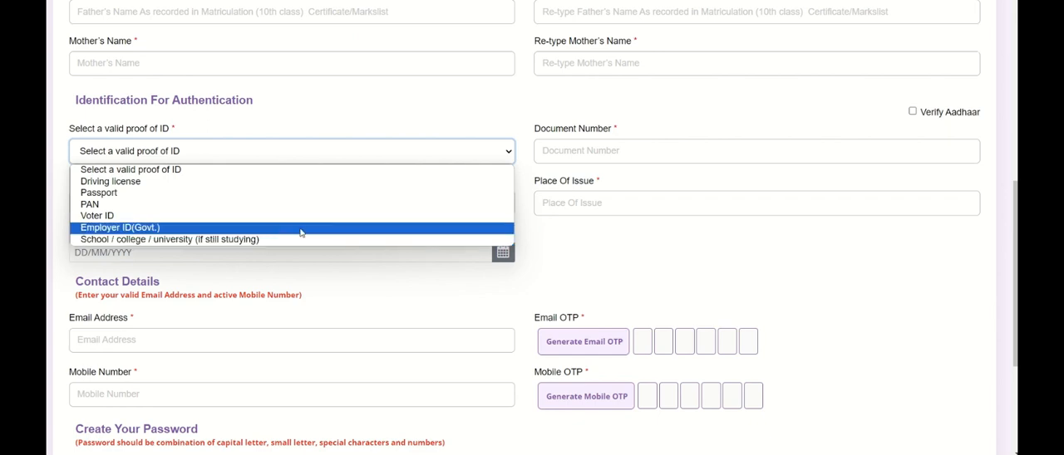
left_click(541, 237)
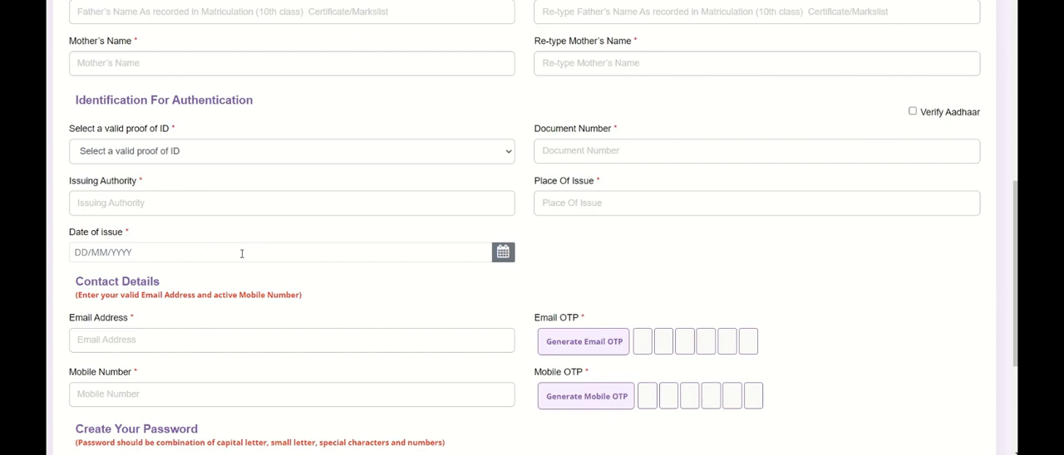
Go through the contact details, password and captcha fields of the form
scroll(242, 254, "down", 3)
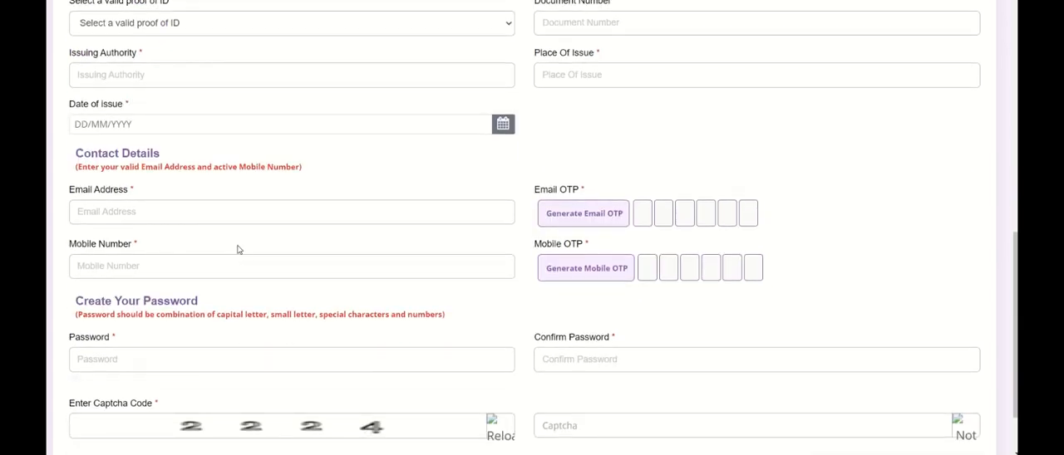
left_click(229, 217)
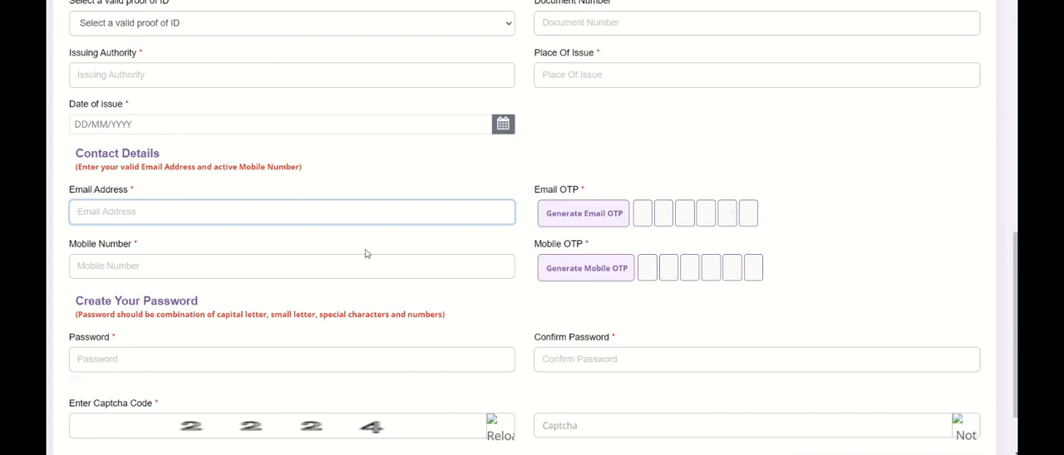
left_click(303, 271)
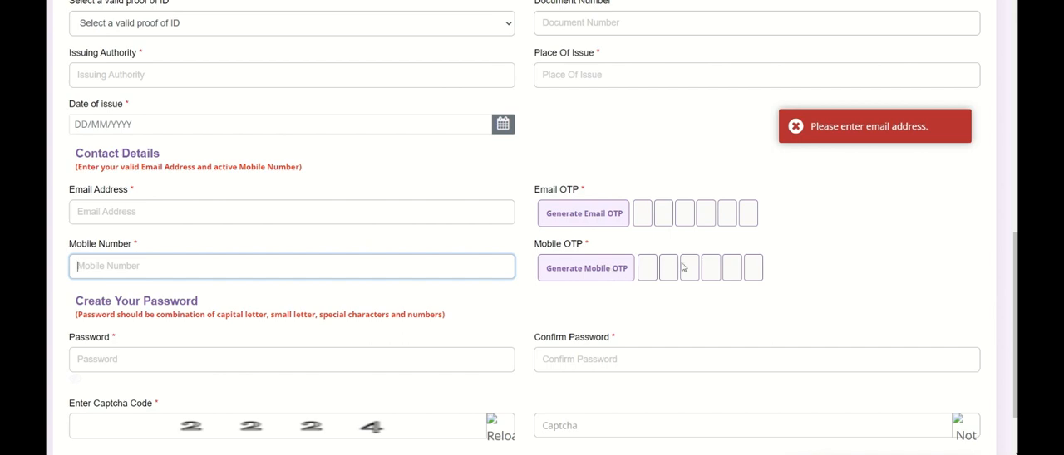
scroll(722, 266, "down", 2)
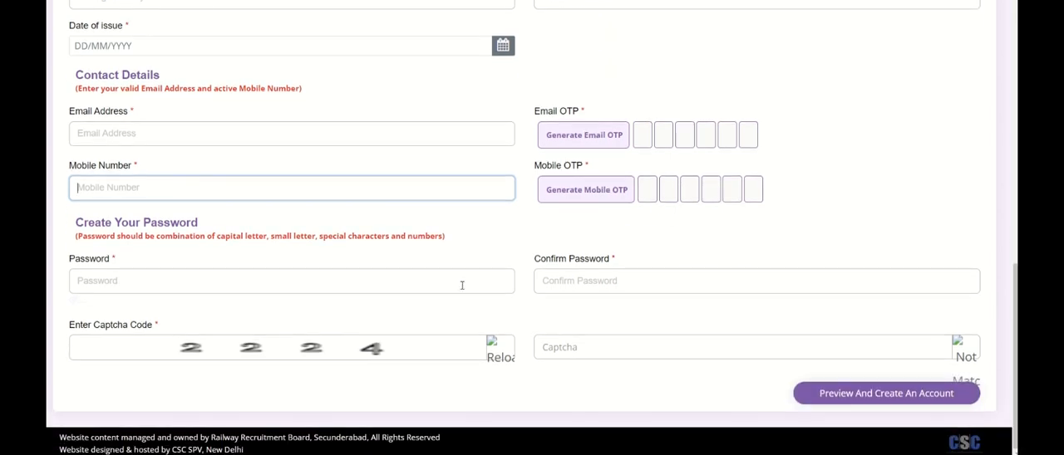
left_click(283, 281)
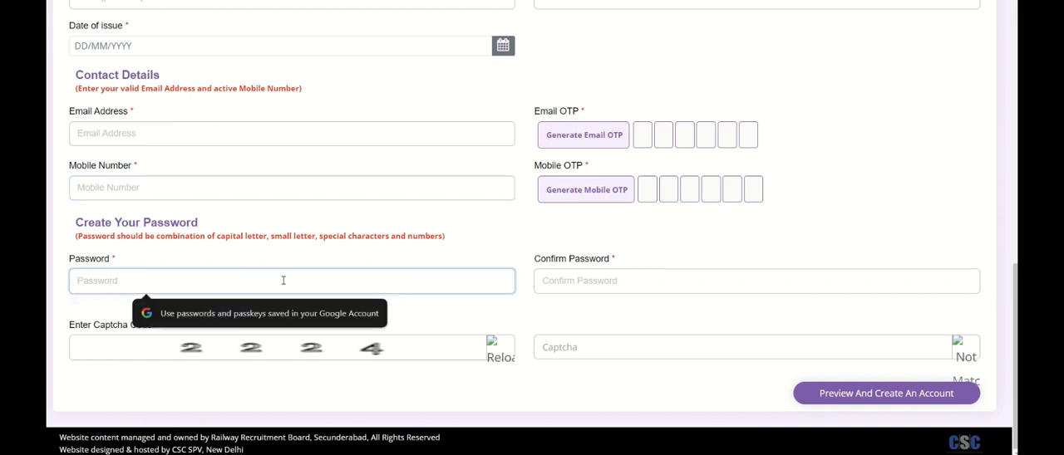
left_click(548, 281)
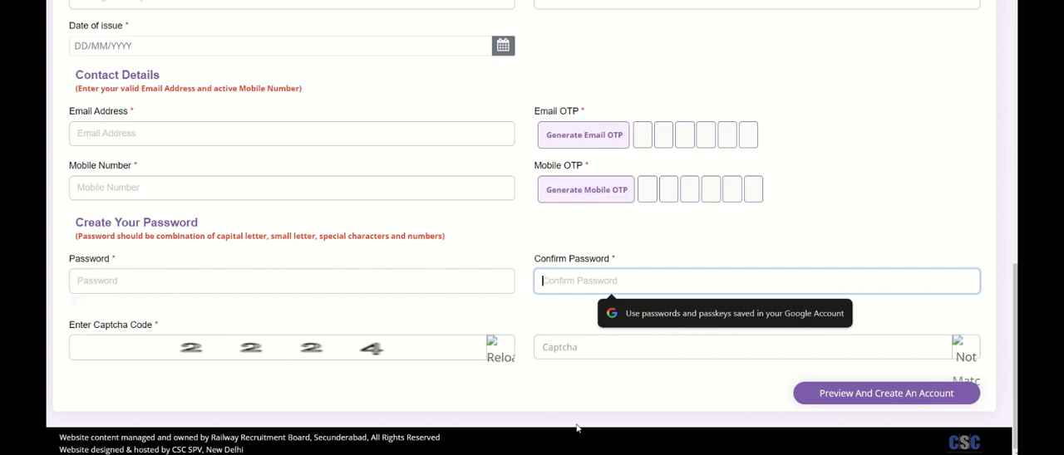
left_click(582, 346)
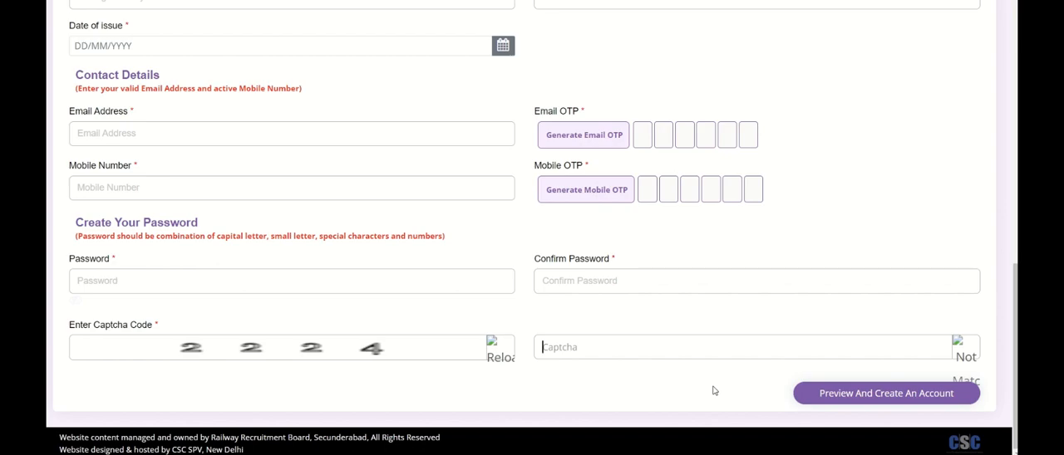
scroll(713, 391, "up", 5)
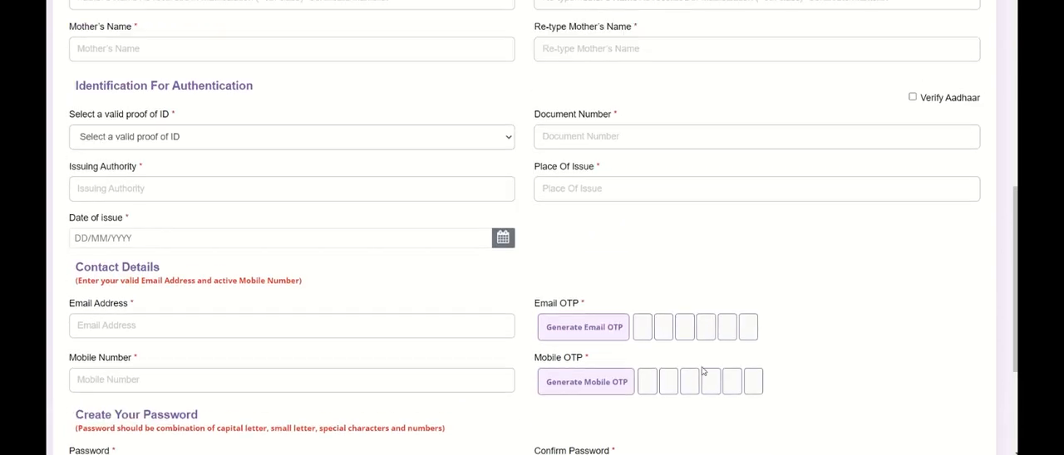
Review the account creation form from the nationality field down to the Preview And Create An Account action
scroll(702, 372, "up", 2)
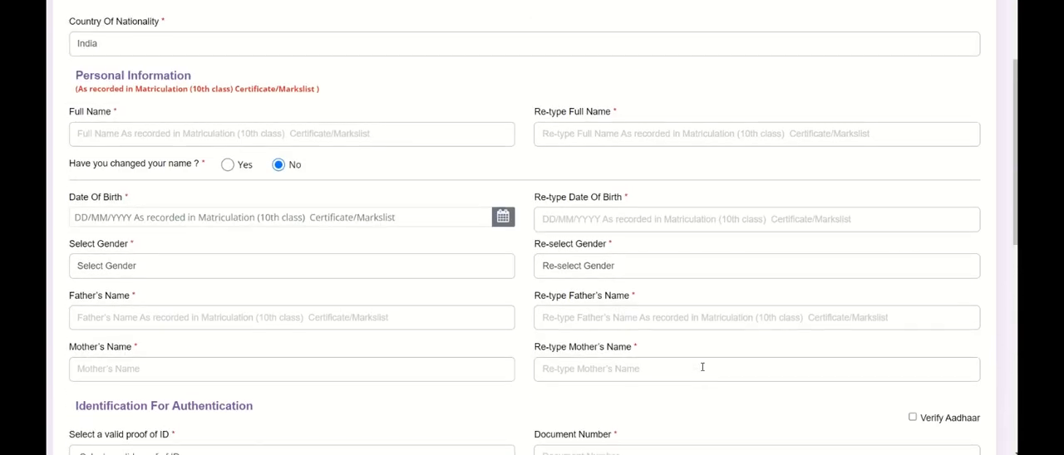
scroll(703, 367, "up", 2)
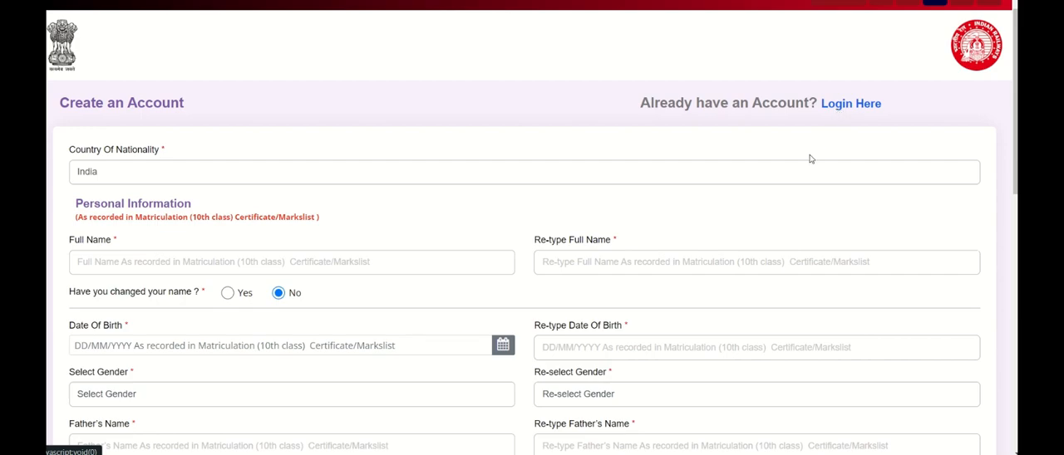
scroll(712, 268, "down", 2)
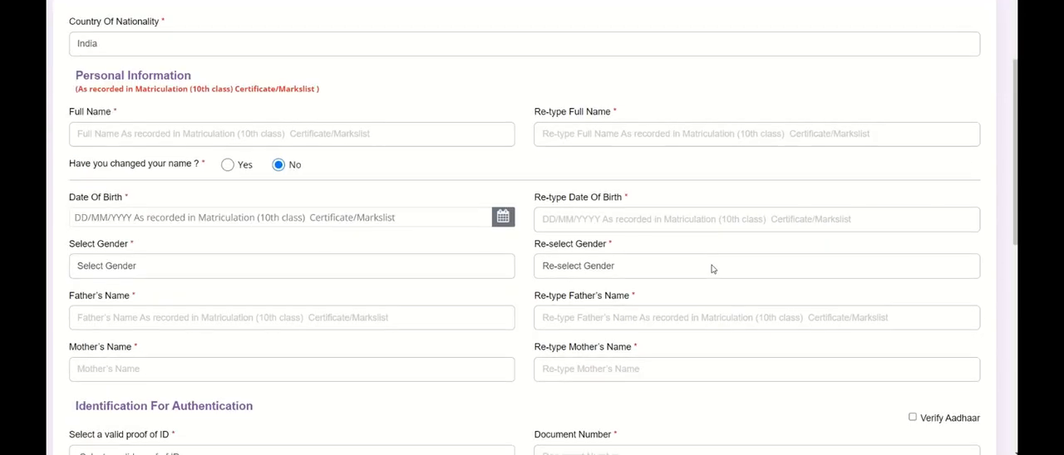
scroll(712, 269, "down", 3)
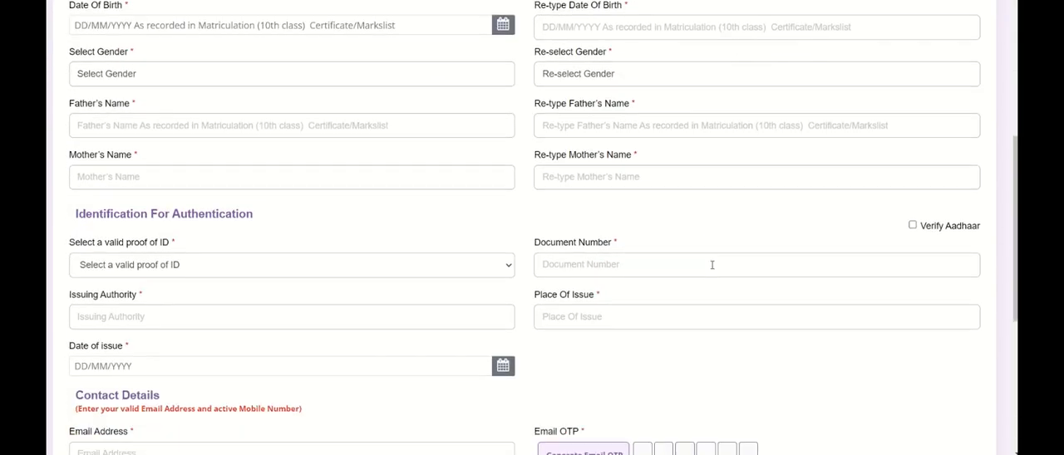
scroll(712, 264, "down", 2)
scroll(713, 268, "down", 2)
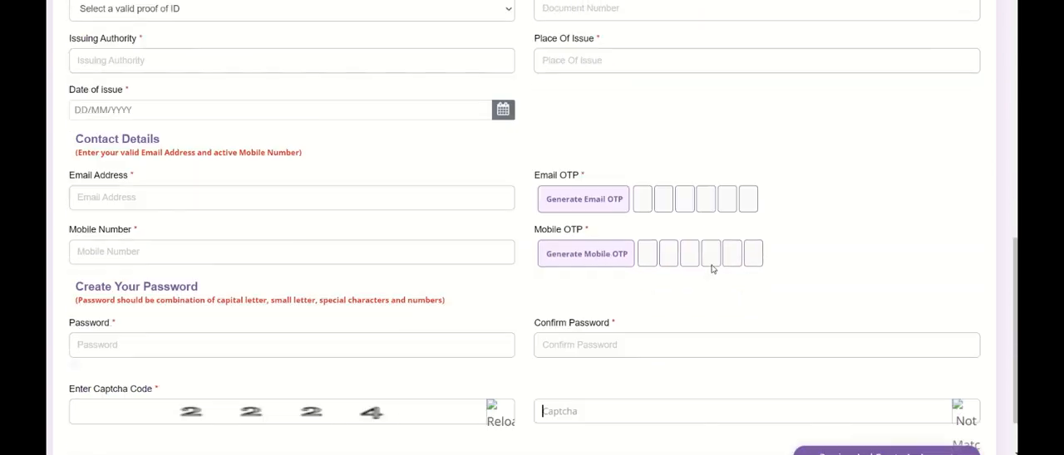
scroll(713, 268, "down", 1)
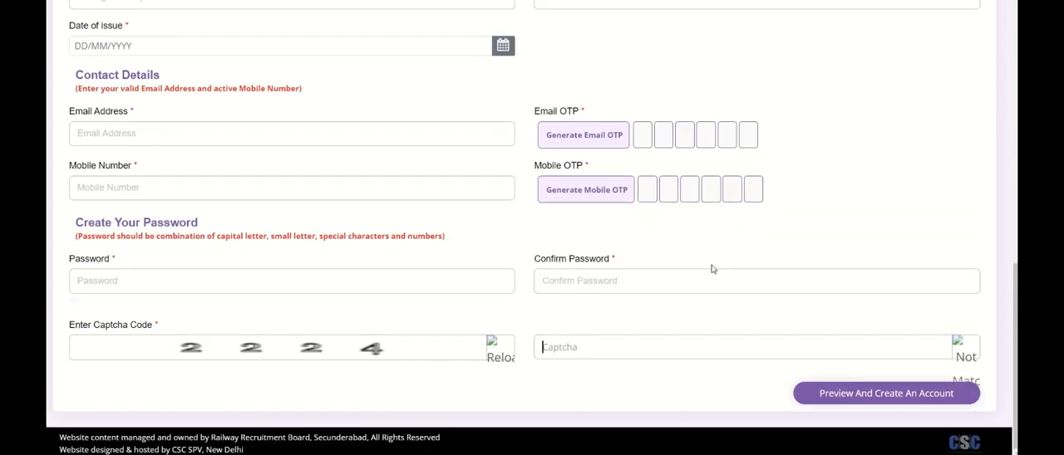
scroll(712, 269, "up", 10)
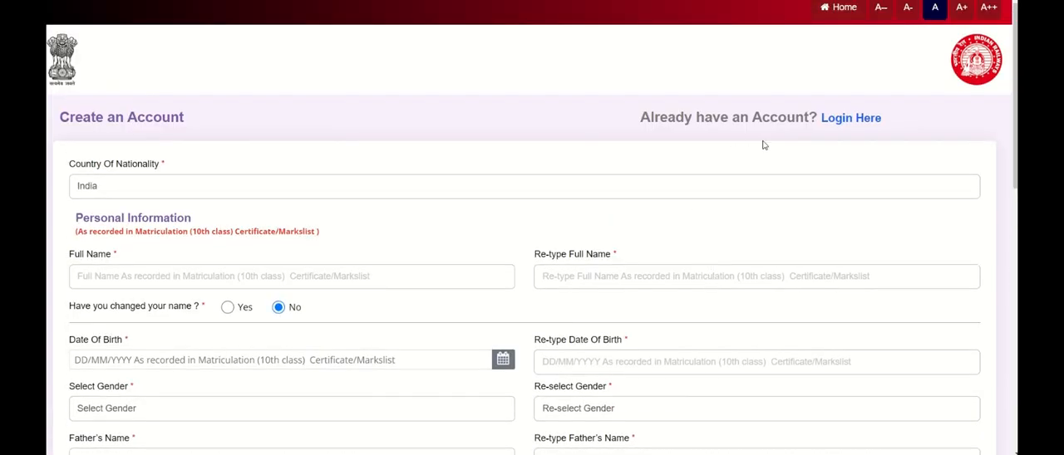
Go to the login page and read the general instructions for CEN 02/2024, highlighting the examination language list
left_click(838, 124)
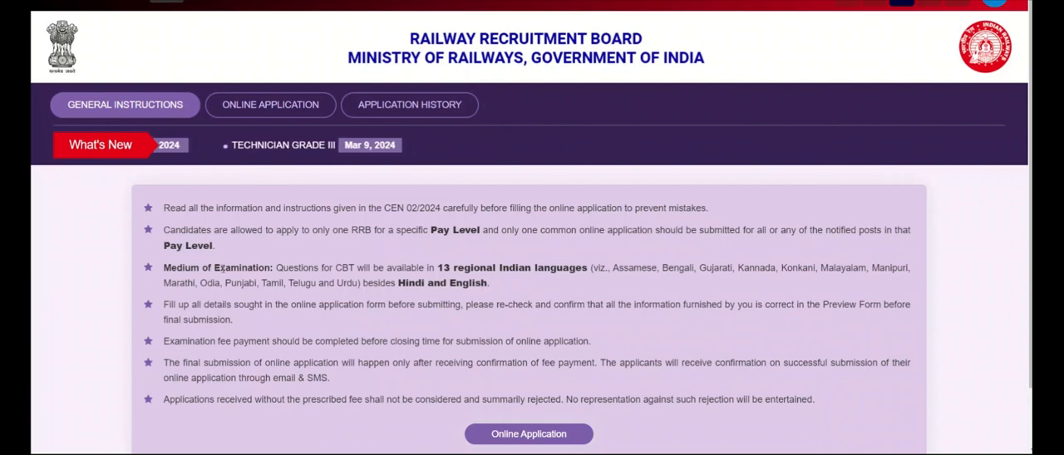
left_click_drag(612, 267, 490, 284)
scroll(281, 322, "down", 1)
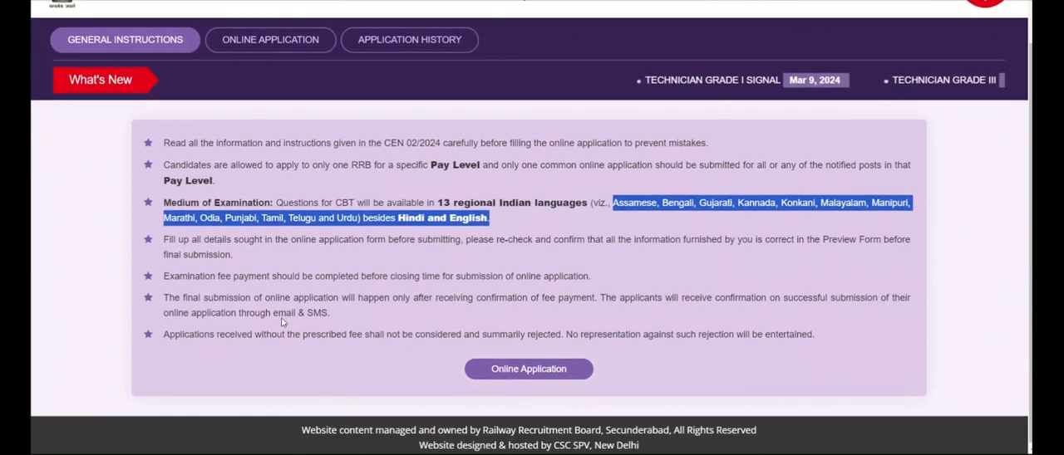
left_click(335, 312)
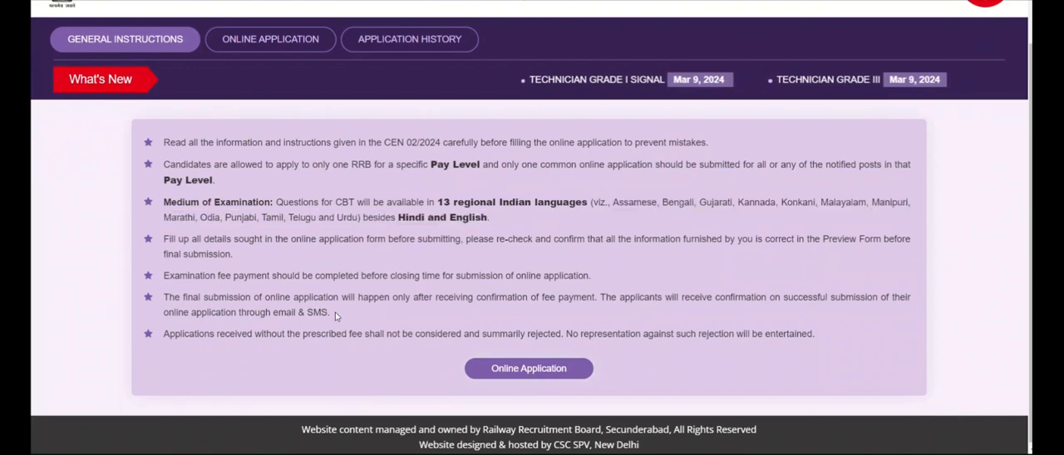
Open the online application section and review the CEN 02/2024 notices for Technician Grade I Signal and Grade III
left_click(252, 50)
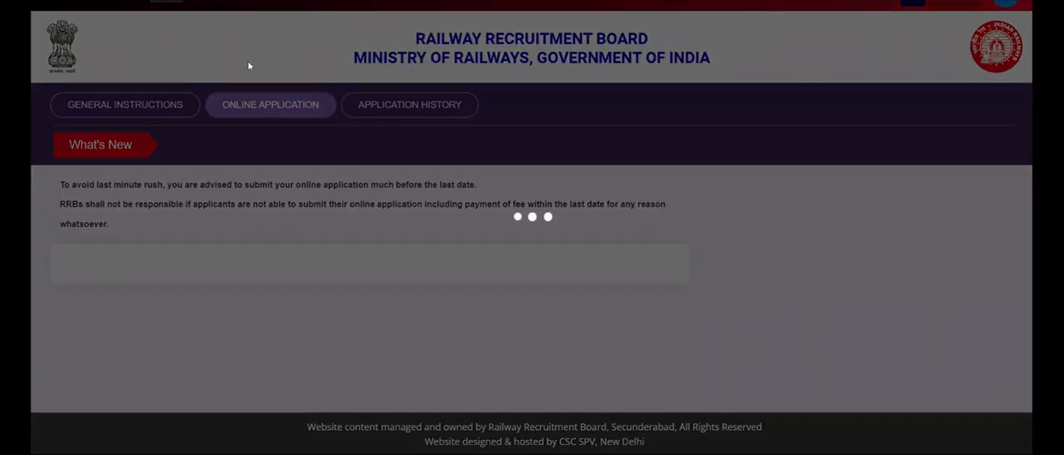
scroll(240, 240, "down", 2)
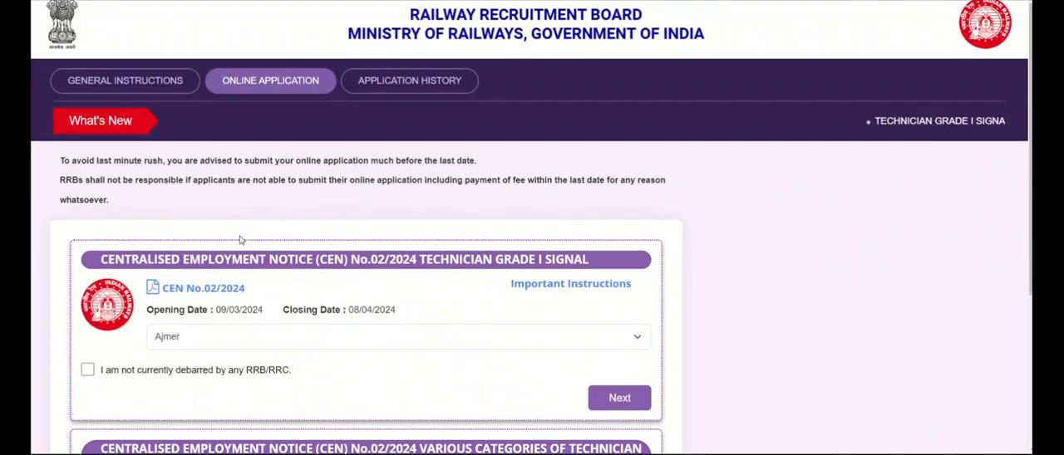
scroll(240, 240, "down", 3)
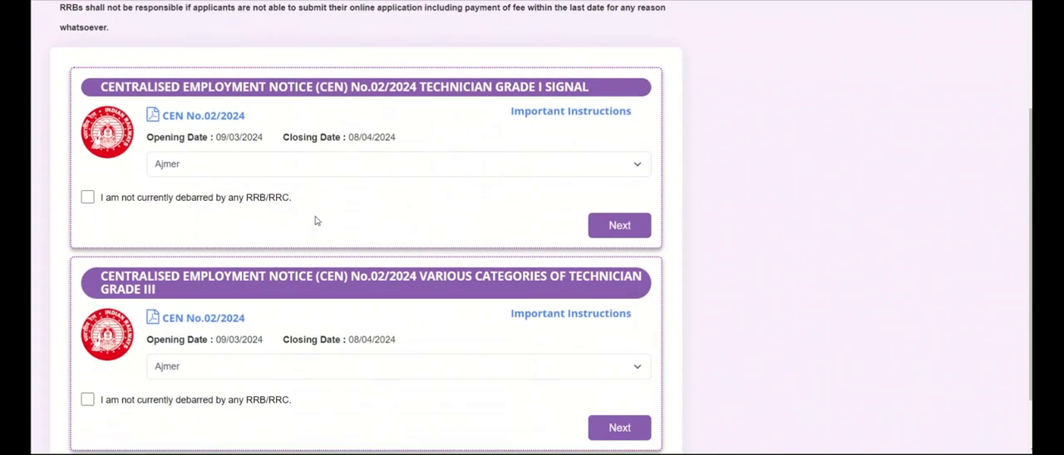
scroll(380, 221, "down", 1)
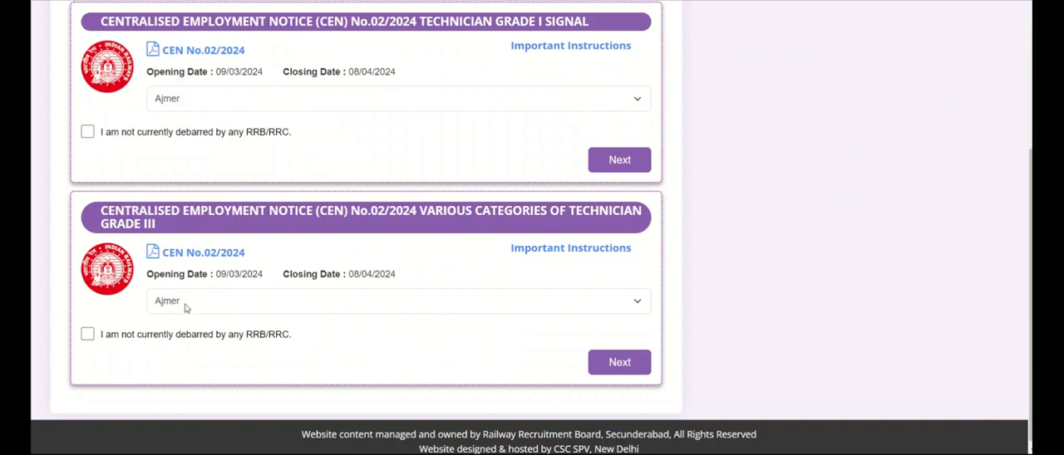
scroll(186, 308, "up", 3)
scroll(187, 308, "down", 1)
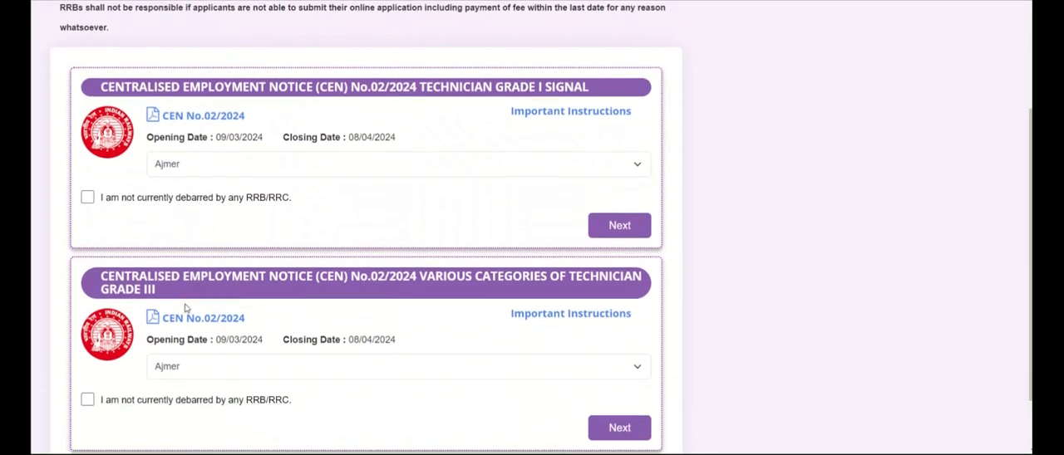
scroll(186, 307, "down", 1)
Choose Bhopal as the RRB for the Technician Grade III notice and declare not being debarred by any RRB/RRC
left_click(190, 304)
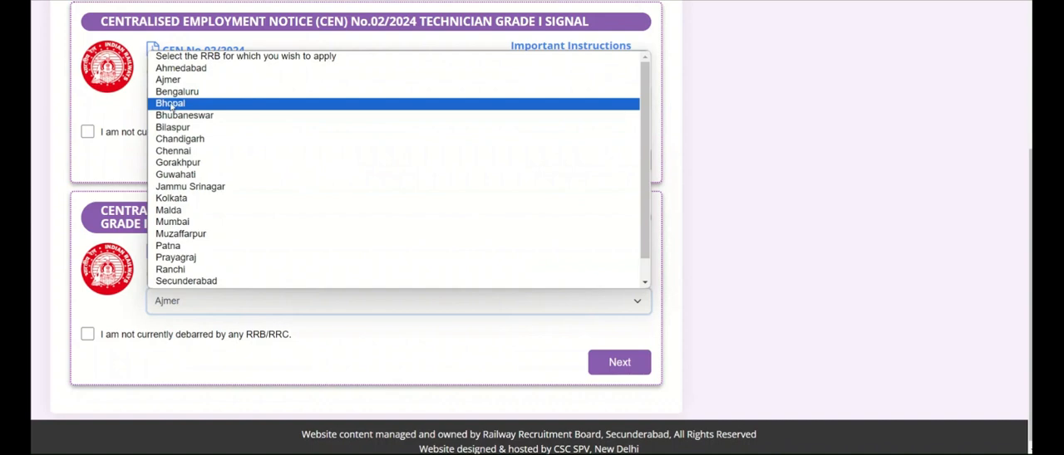
left_click(170, 104)
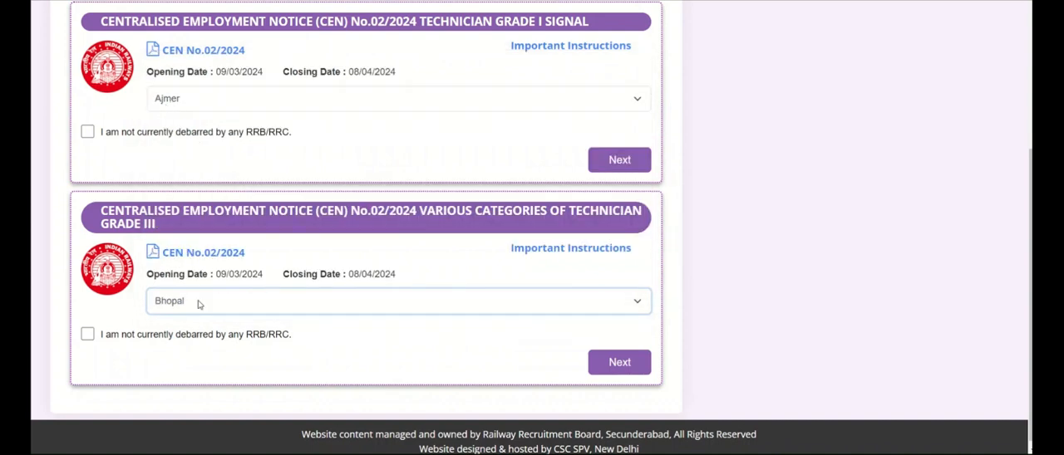
left_click(88, 335)
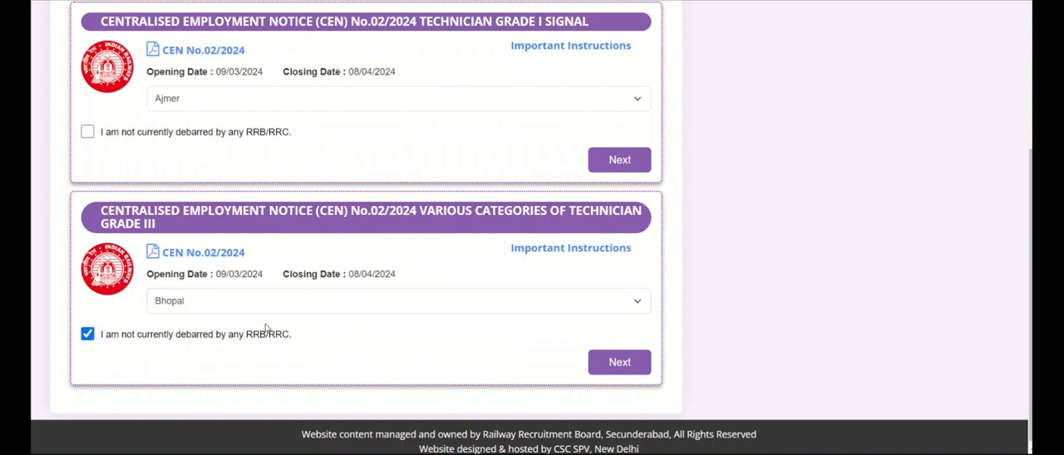
scroll(266, 328, "down", 1)
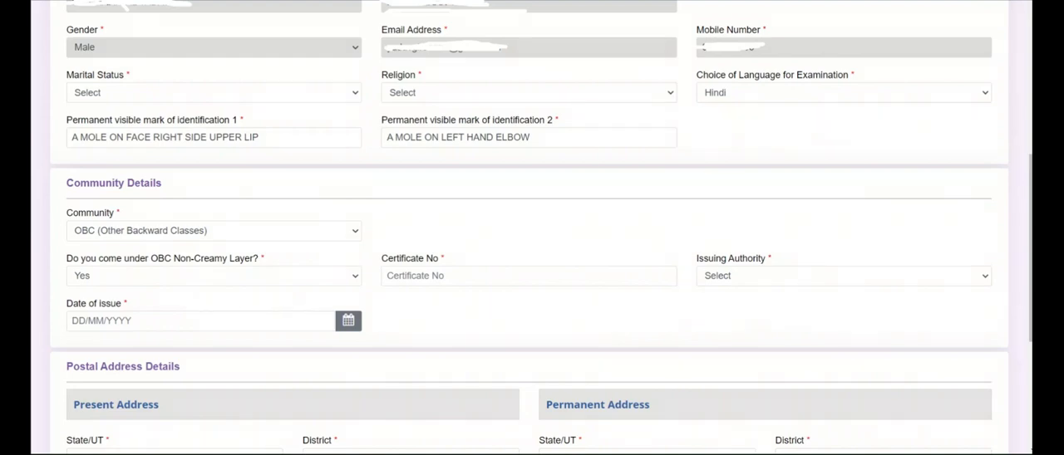
Review the options for marital status, religion and choice of examination language in the application form
left_click(281, 97)
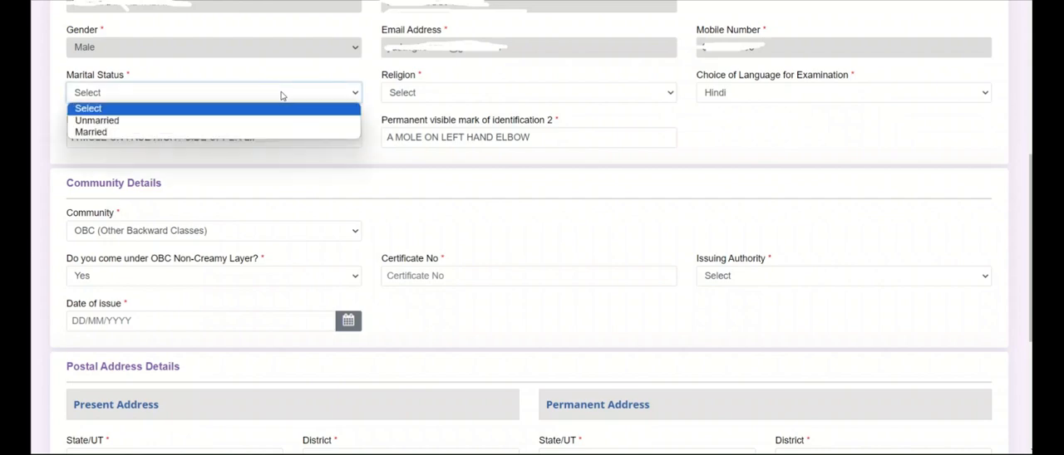
left_click(281, 95)
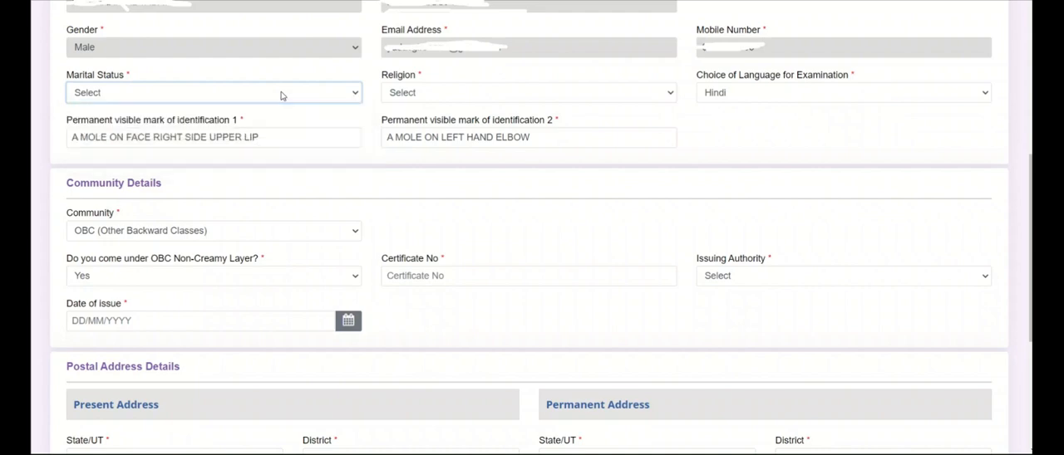
left_click(395, 95)
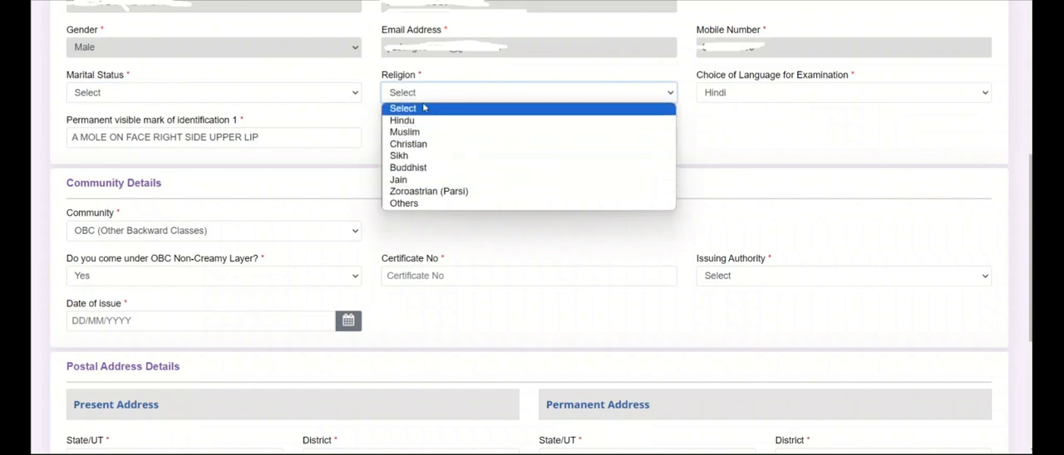
left_click(426, 98)
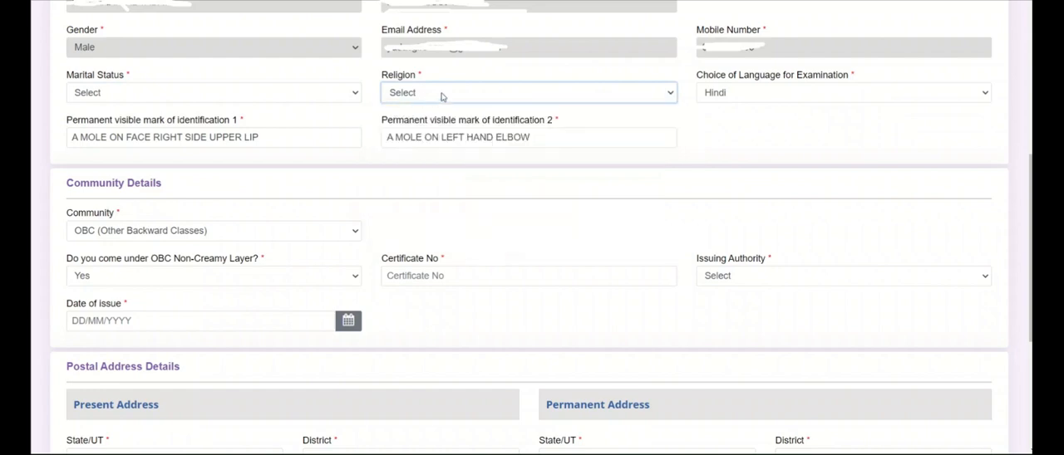
left_click(745, 97)
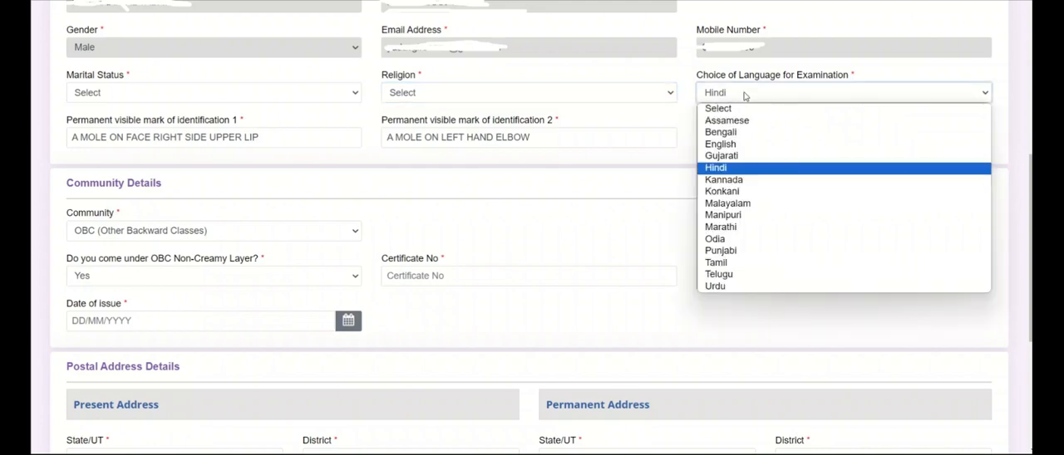
left_click(745, 96)
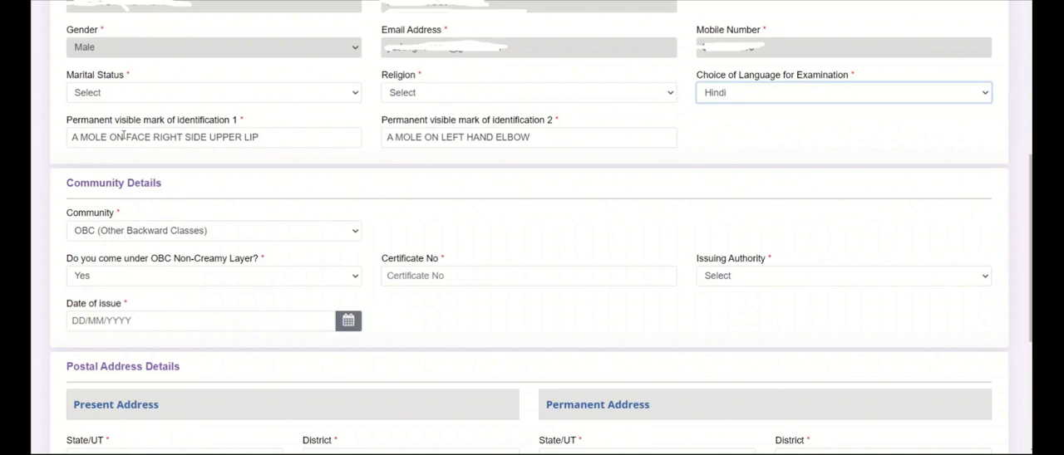
Select OBC (Other Backward Classes) as the community in the community details
scroll(435, 56, "down", 2)
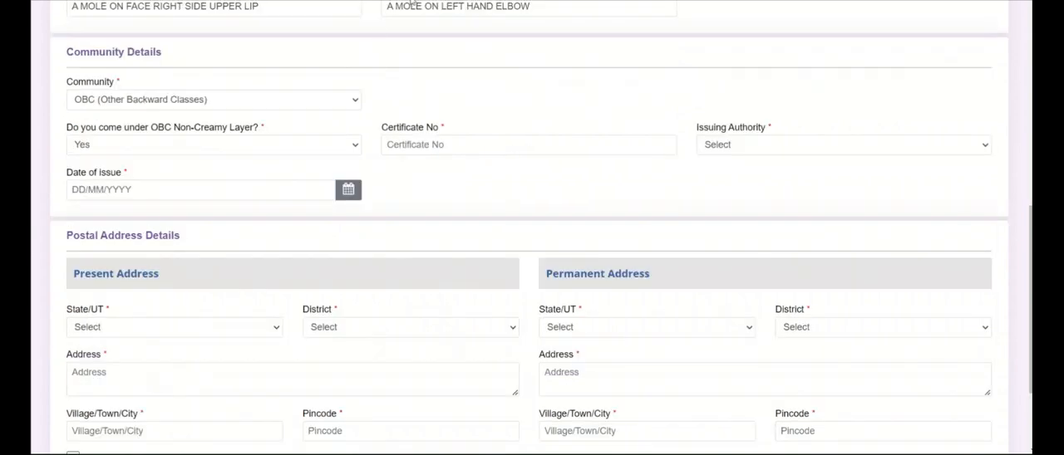
left_click(327, 106)
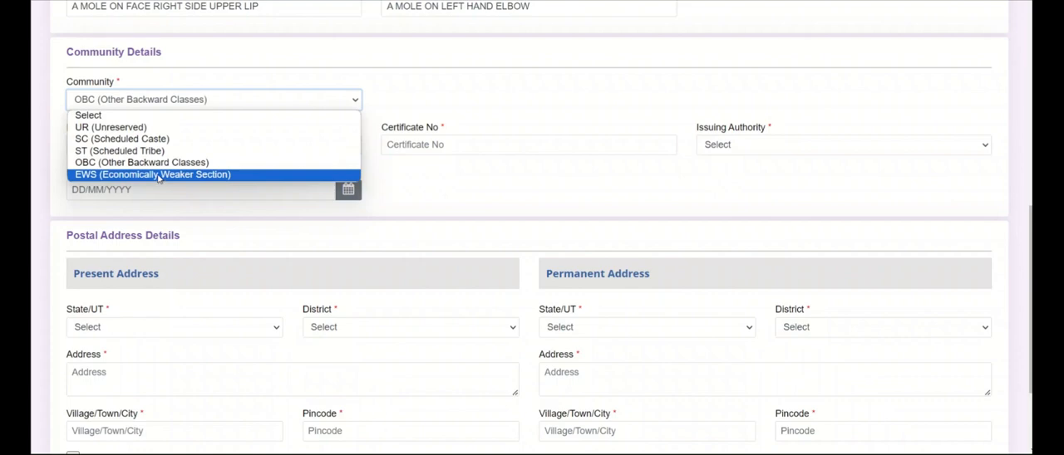
left_click(149, 163)
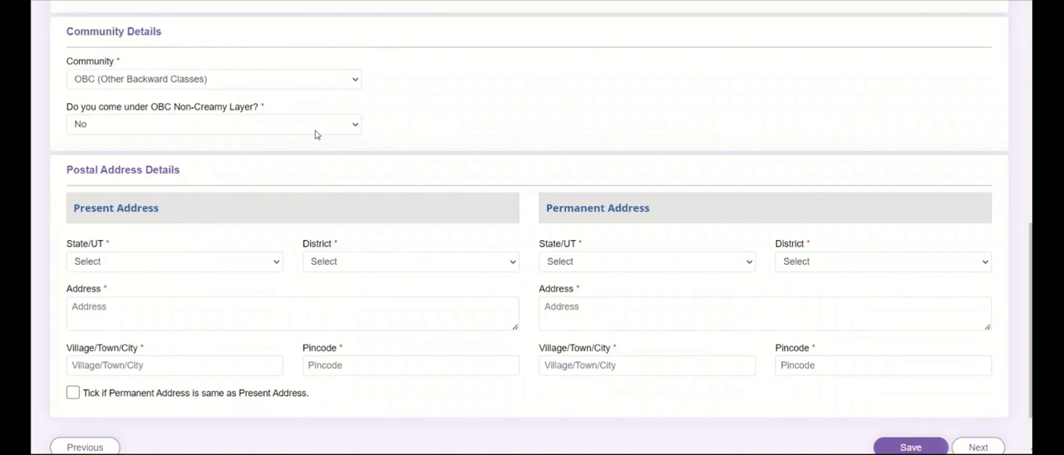
Answer Yes to the OBC Non-Creamy Layer question and agree to the information notice
left_click(315, 131)
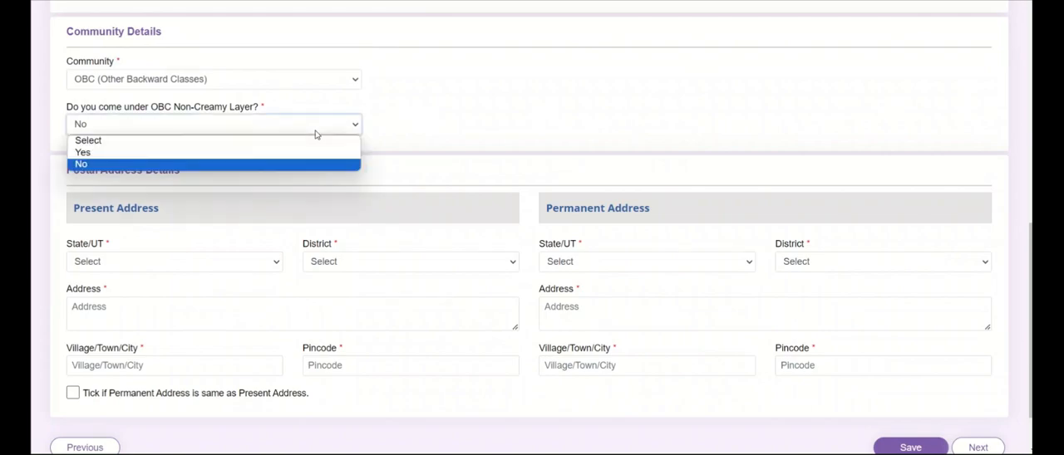
left_click(301, 151)
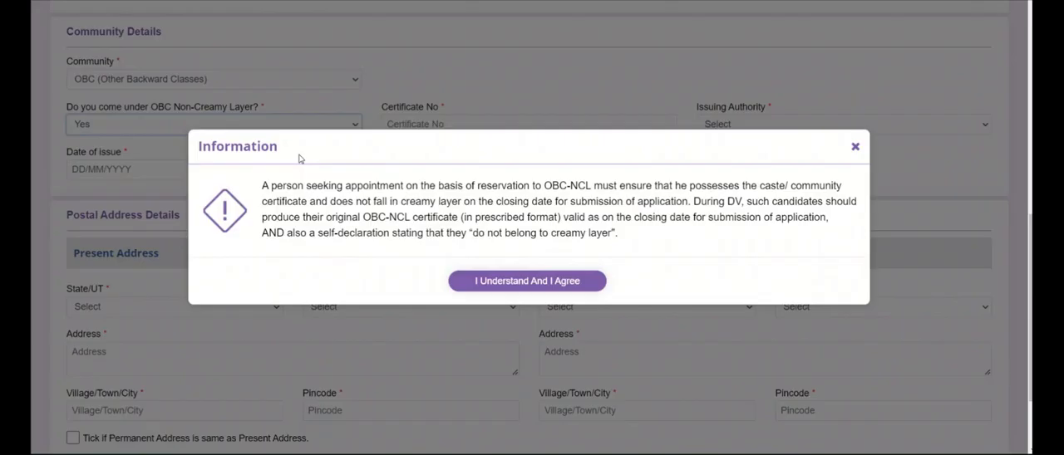
left_click(494, 291)
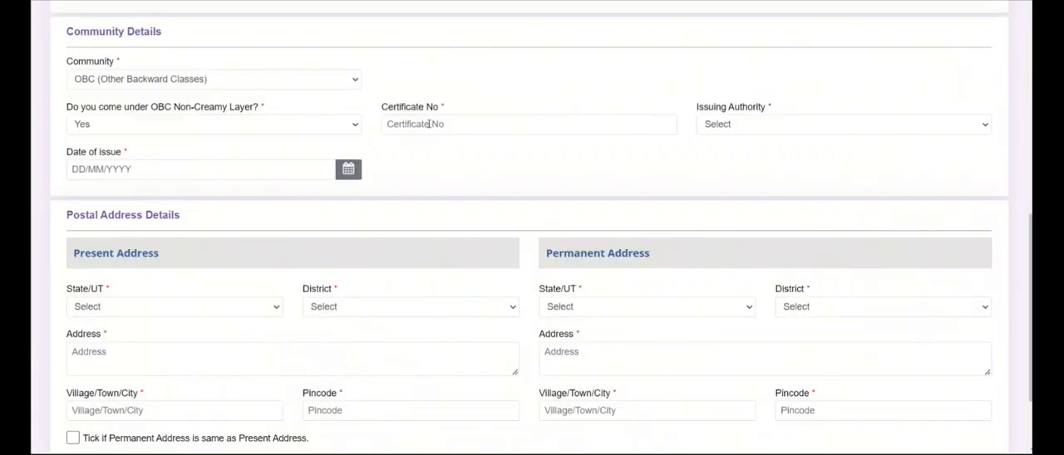
Review the list of certificate issuing authorities and the community options
left_click(743, 127)
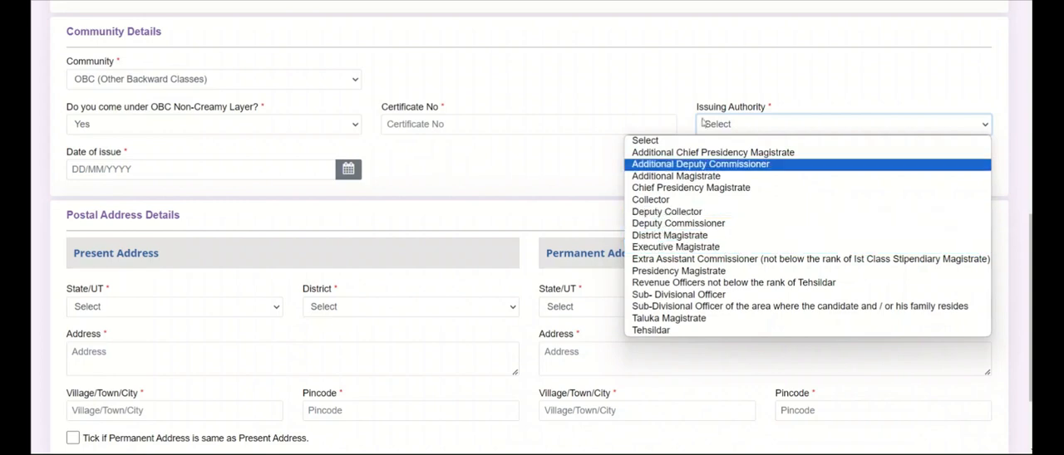
left_click(756, 124)
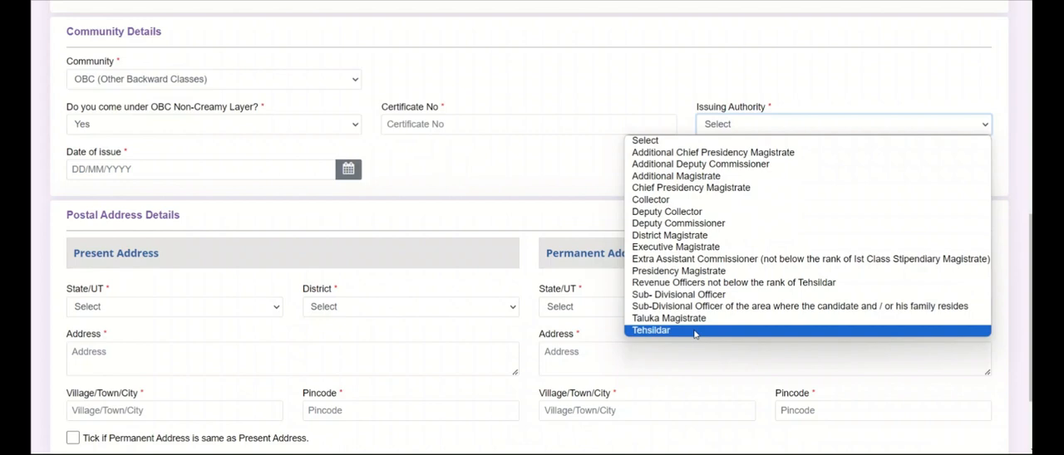
left_click(424, 183)
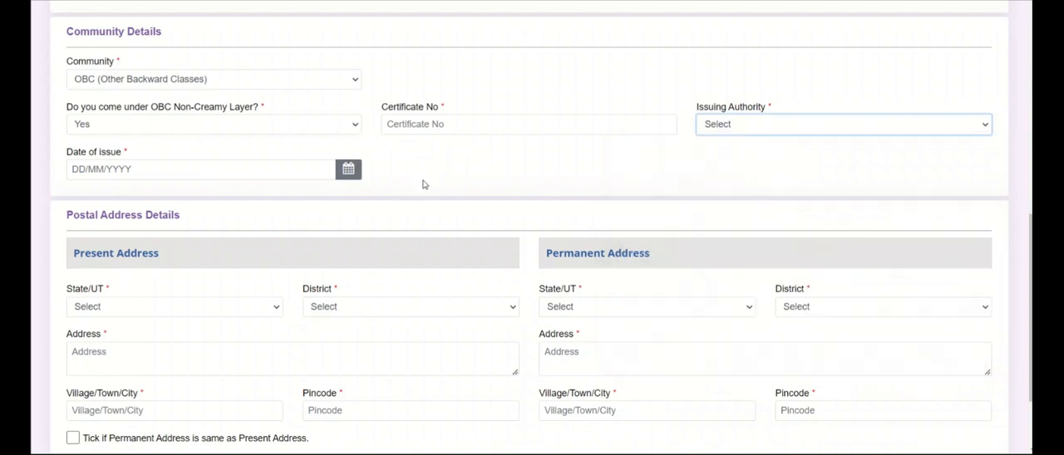
left_click(415, 182)
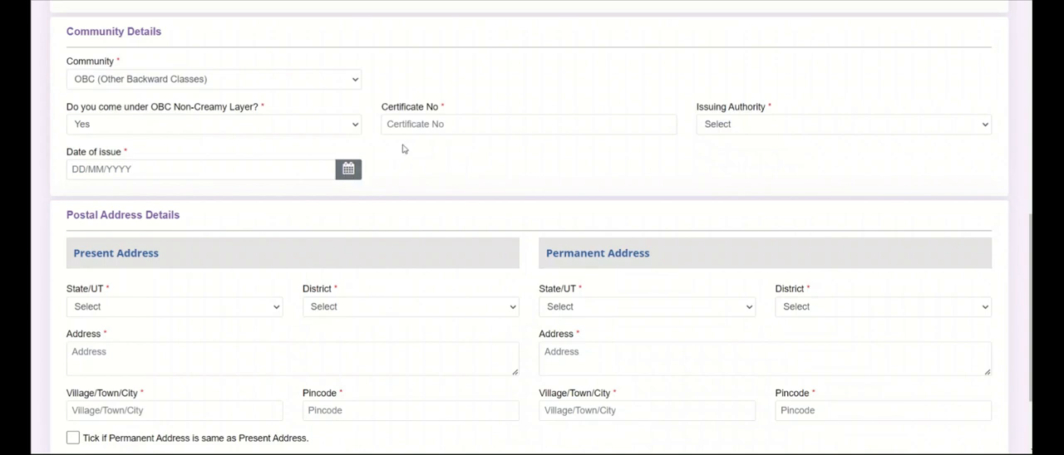
left_click(318, 86)
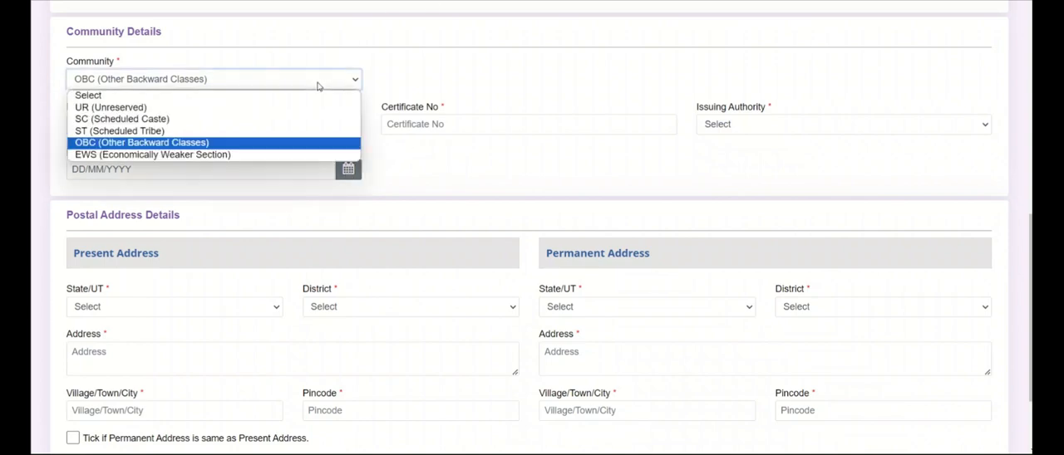
Select ST (Scheduled Tribe) as the community and agree to the information notice
left_click(204, 135)
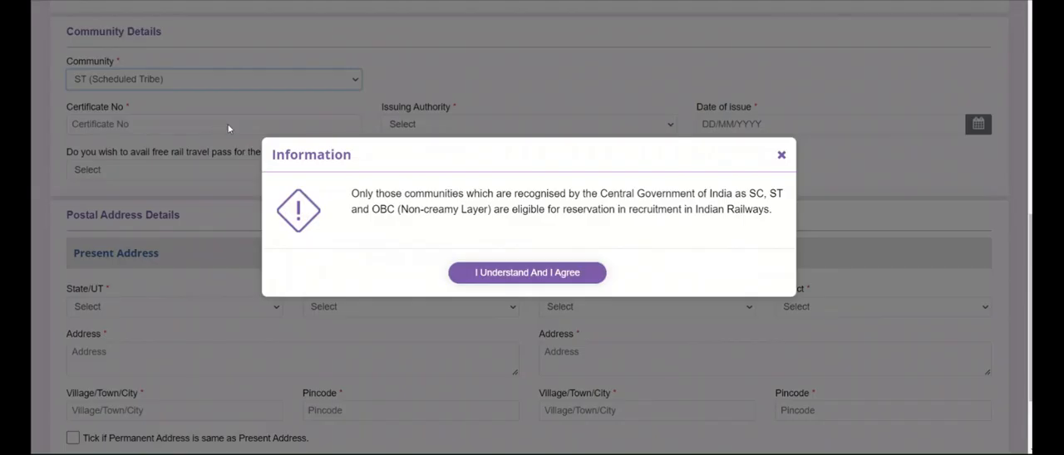
left_click(487, 279)
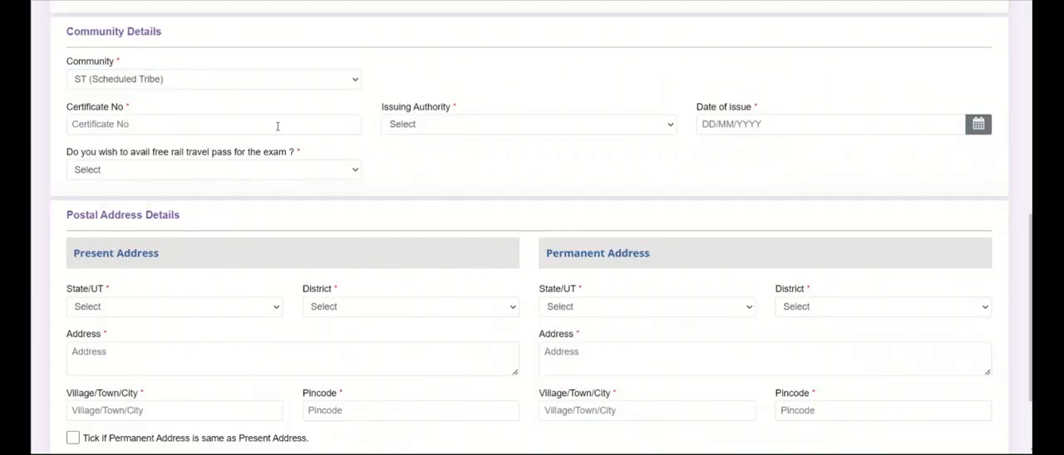
Browse the issuing authority list and answer Yes to the free rail travel pass question
left_click(432, 132)
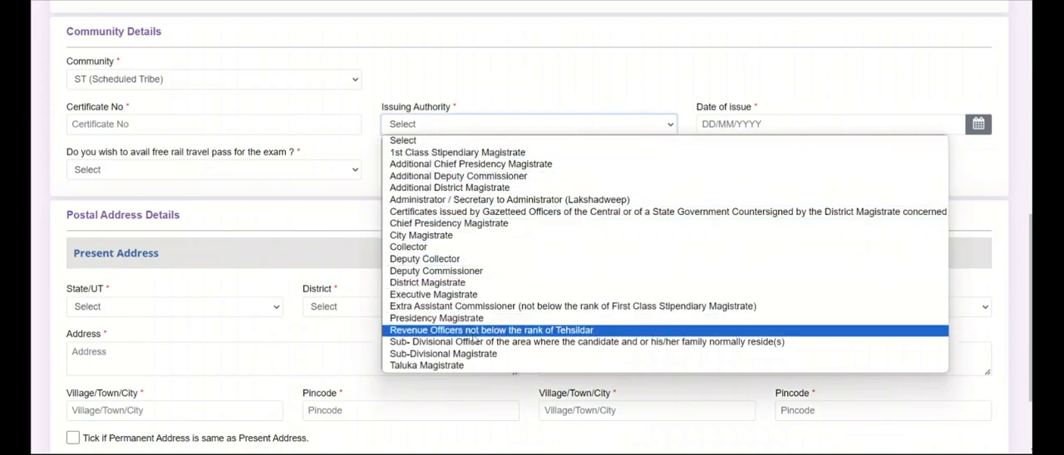
left_click(463, 135)
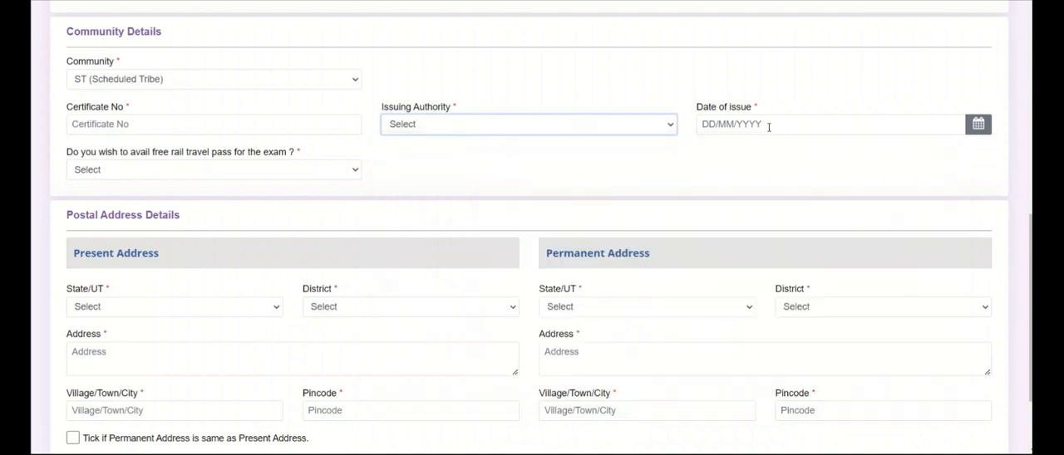
left_click(311, 175)
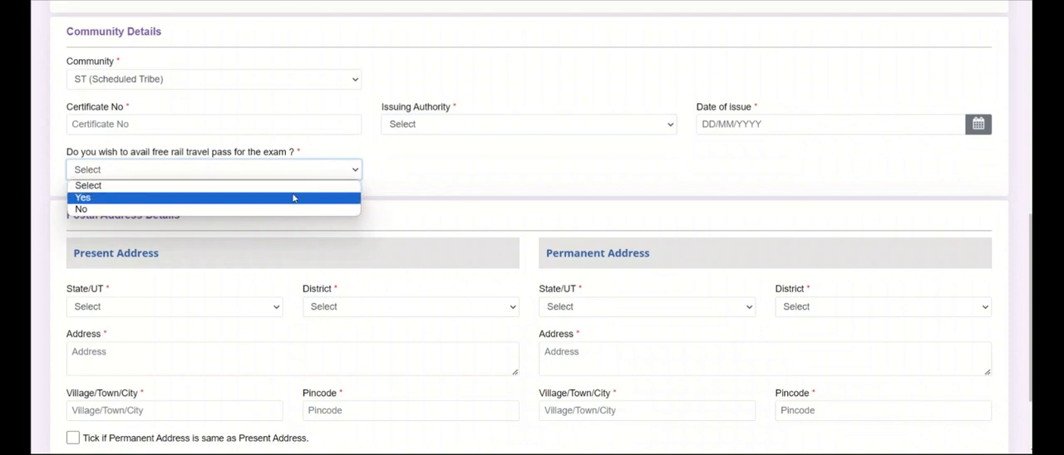
left_click(293, 198)
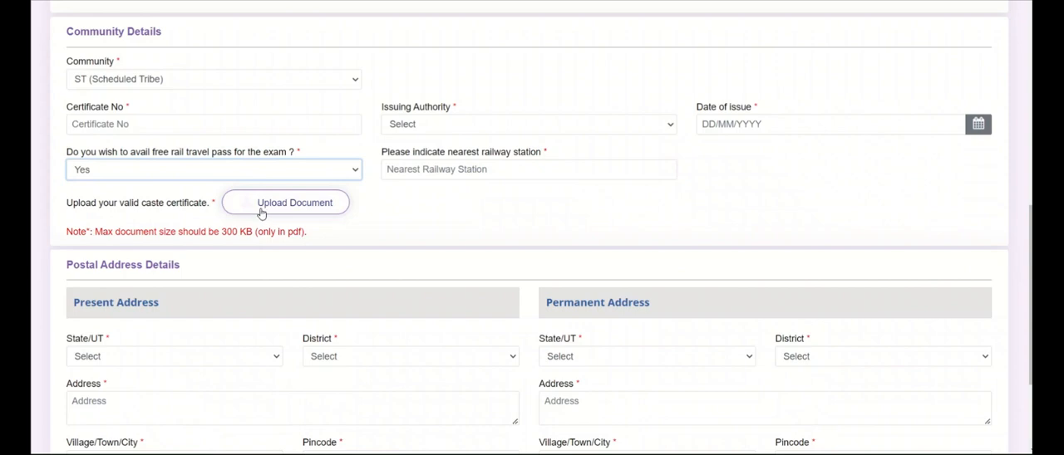
Switch the community to SC (Scheduled Caste) and agree to the information notice
left_click(265, 80)
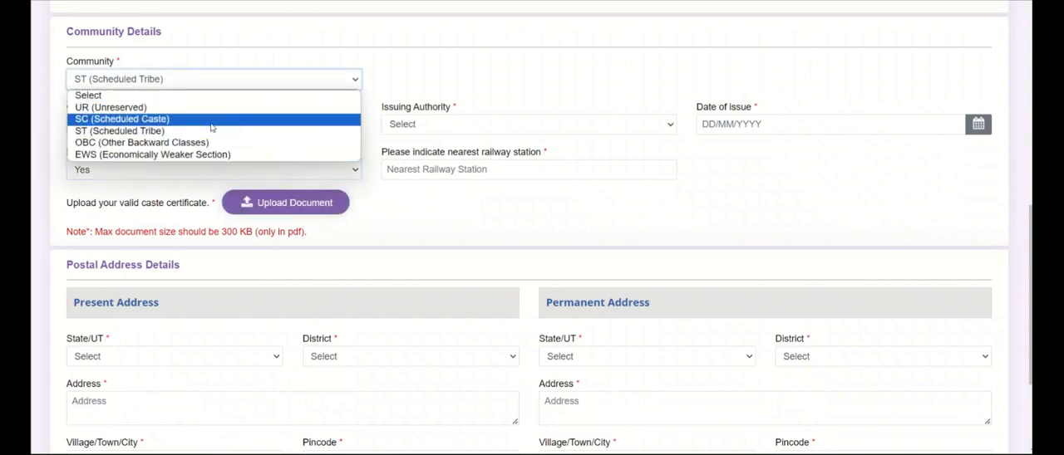
left_click(207, 121)
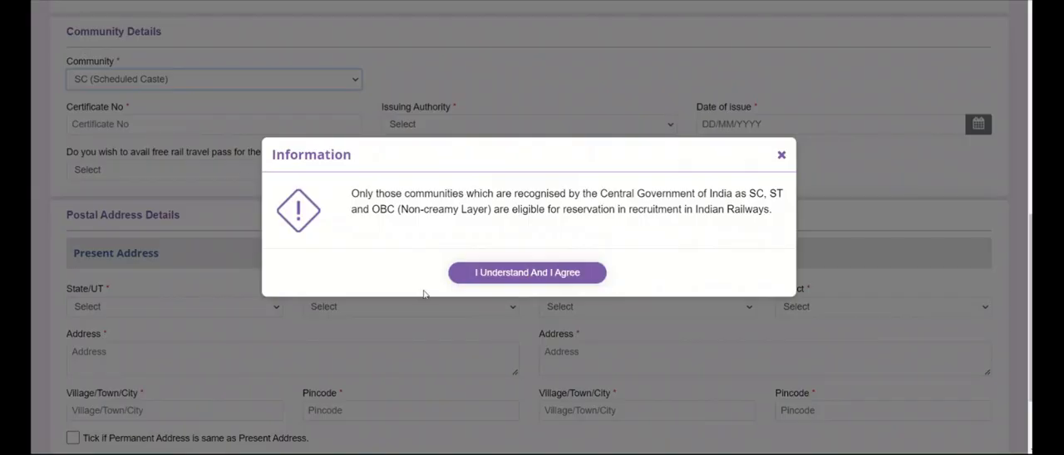
left_click(486, 276)
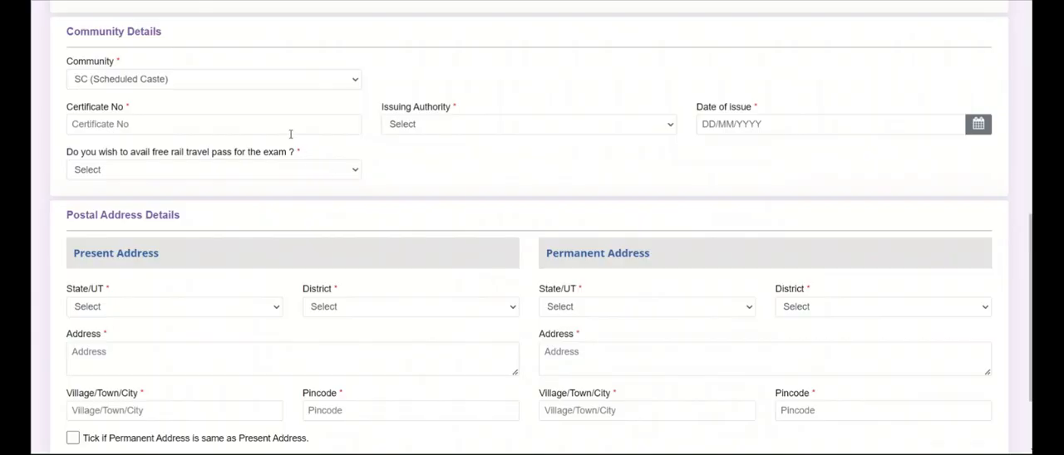
Review the issuing authorities again and choose Yes for the free rail travel pass
left_click(443, 131)
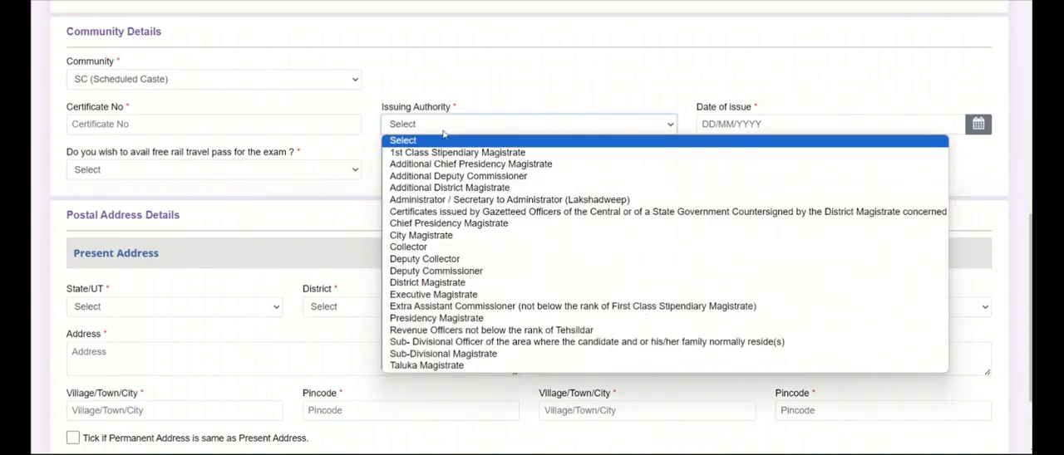
left_click(461, 138)
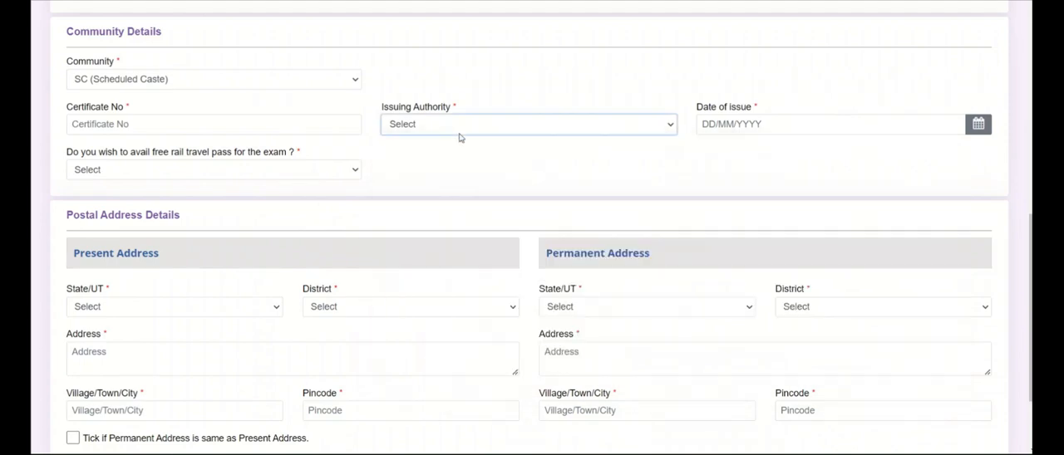
left_click(206, 179)
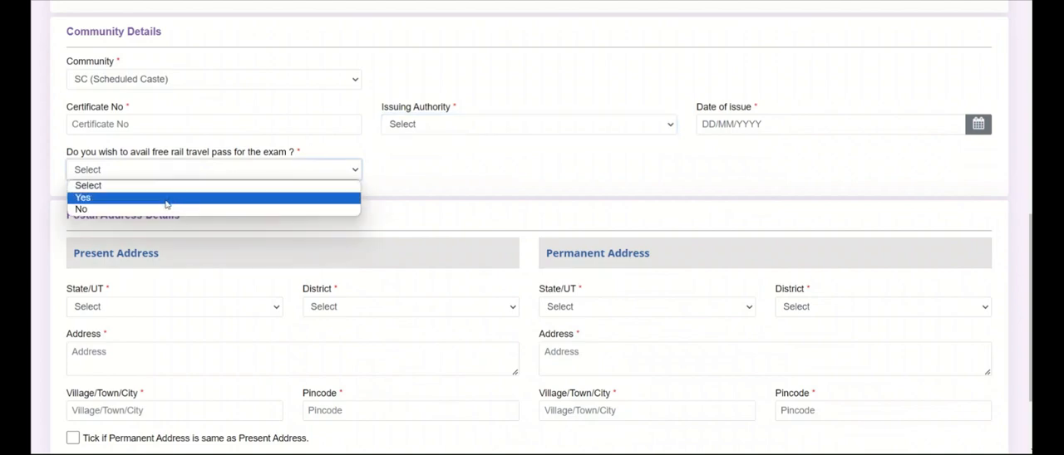
left_click(166, 199)
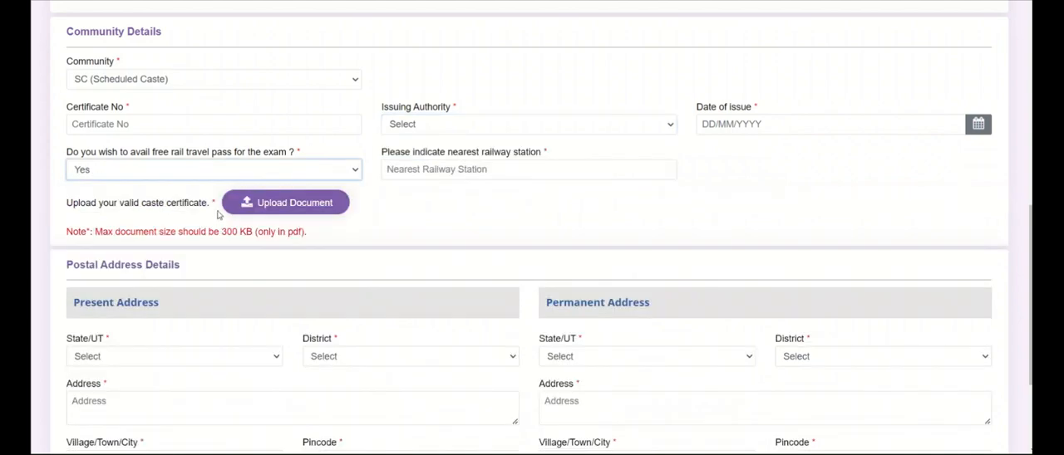
left_click(272, 207)
Select EWS (Economically Weaker Section) as the community and review its issuing authority options
left_click(288, 79)
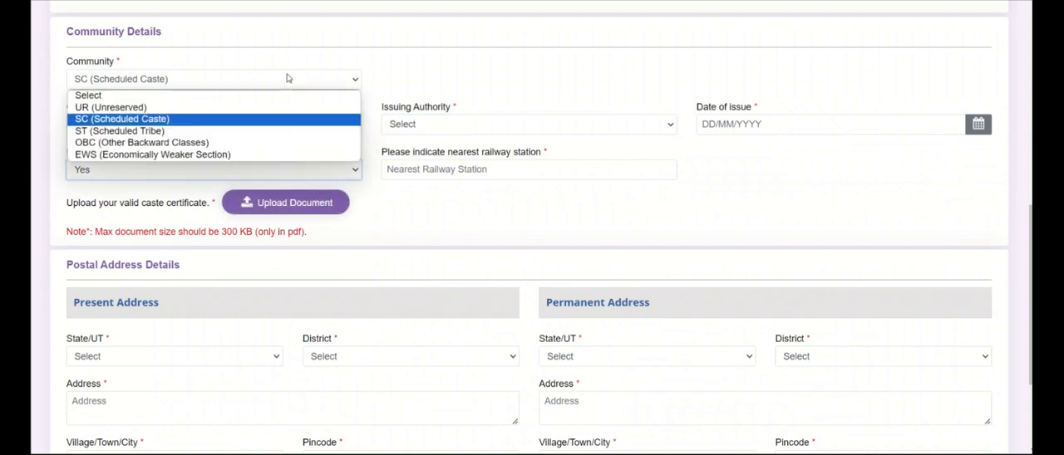
left_click(211, 157)
left_click(509, 291)
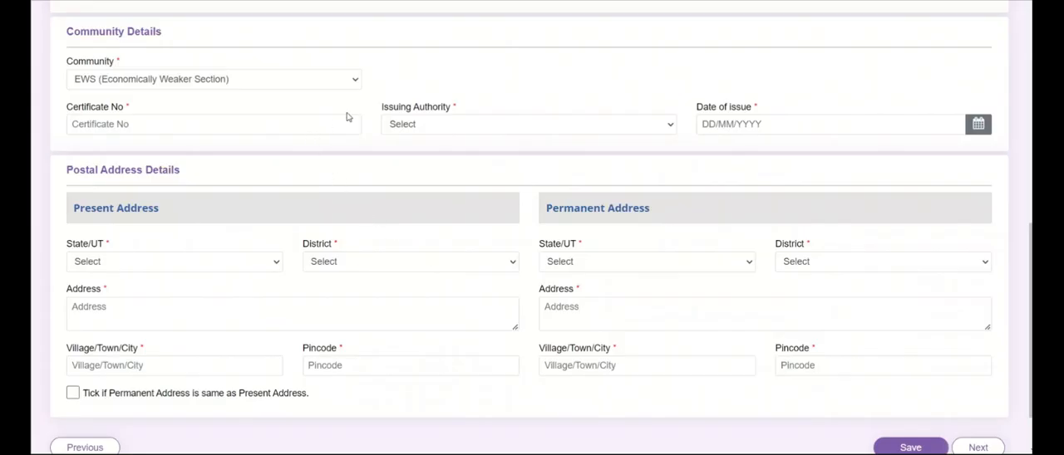
left_click(465, 130)
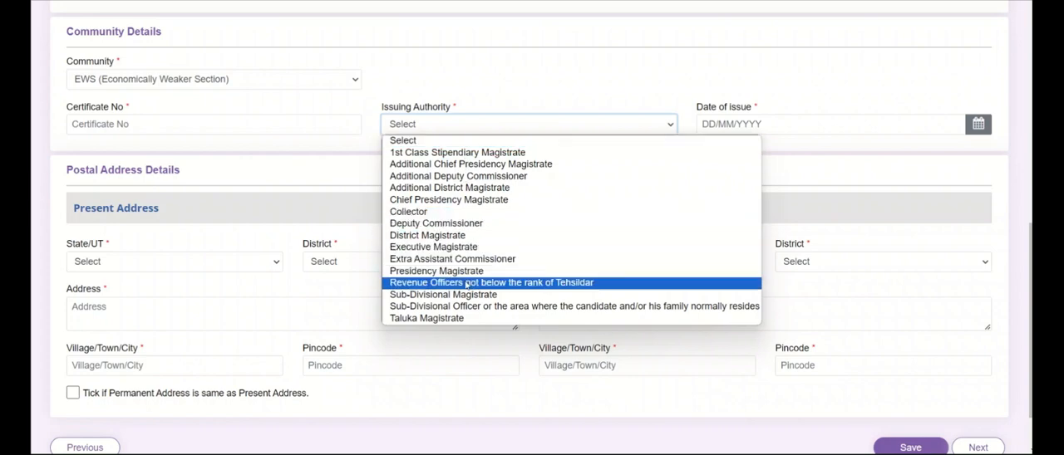
left_click(490, 130)
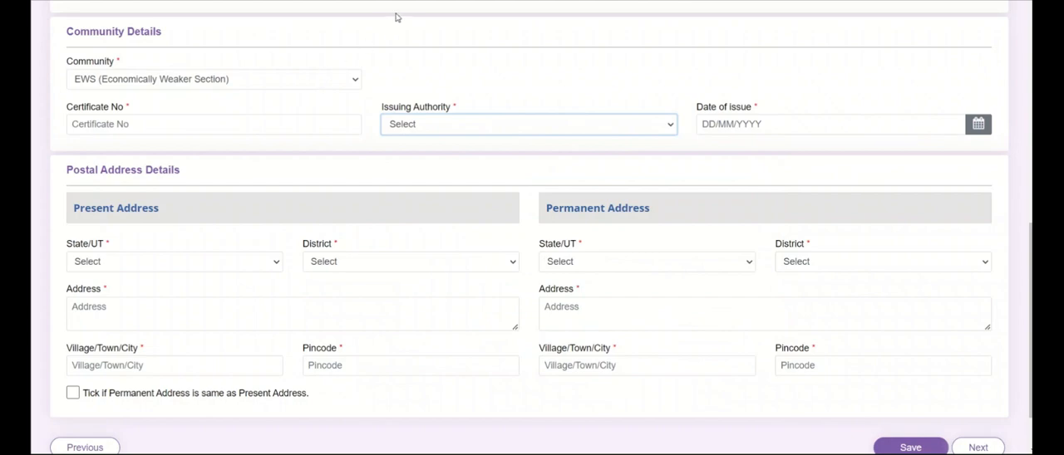
Set the present address State/UT to RAJASTHAN
scroll(250, 168, "down", 2)
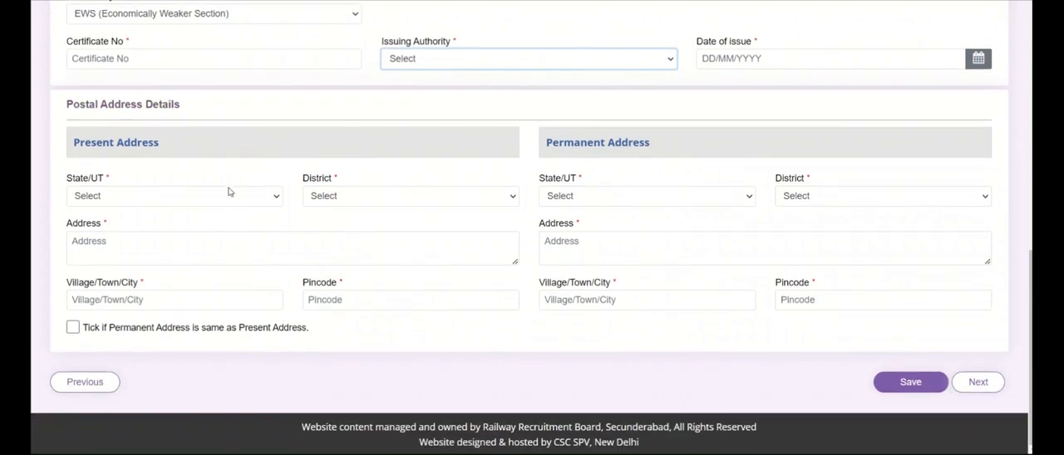
left_click(273, 201)
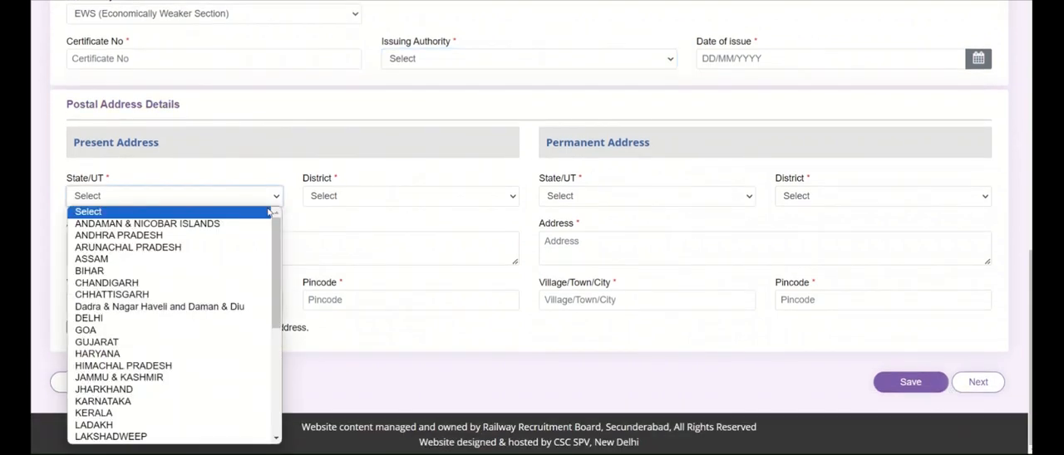
left_click(344, 202)
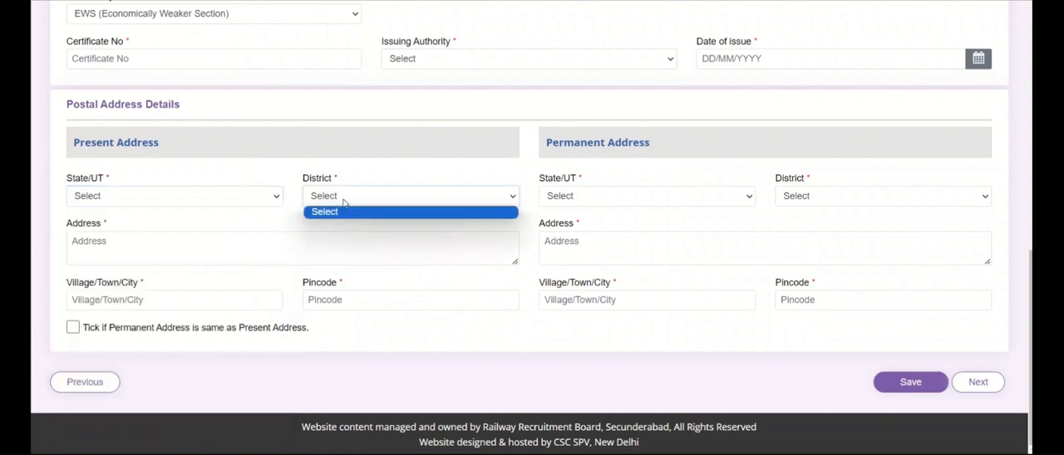
left_click(226, 202)
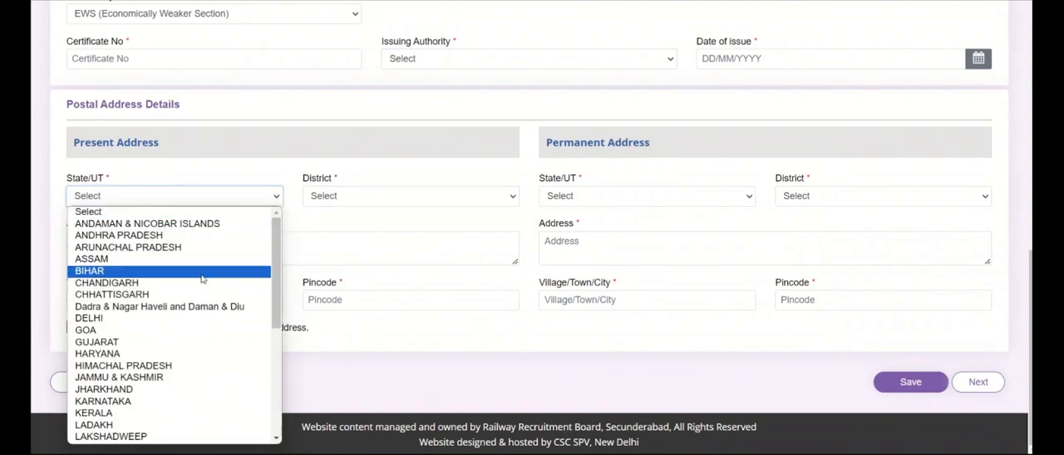
scroll(201, 349, "down", 5)
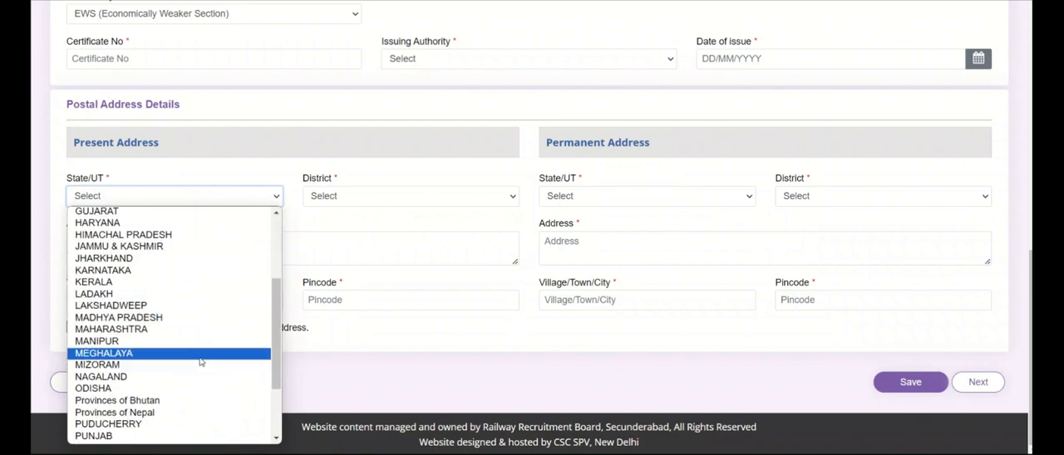
left_click(201, 355)
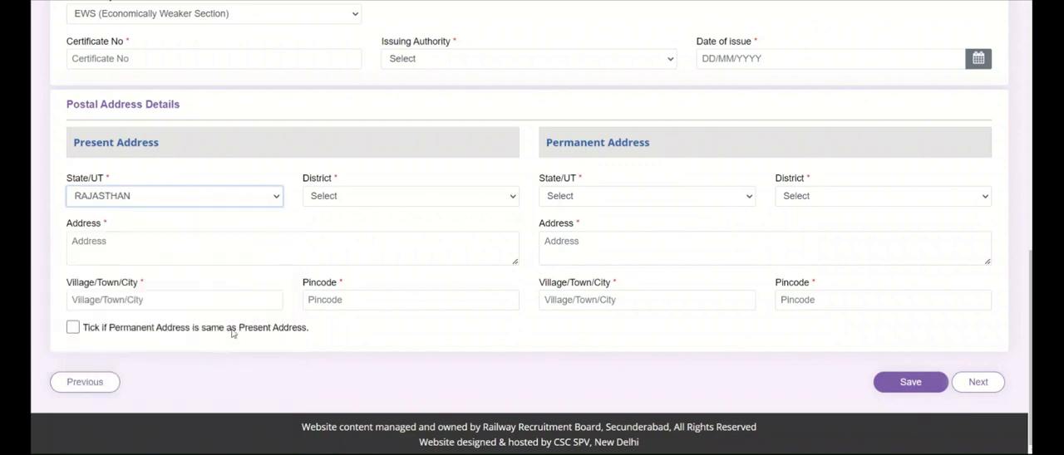
Select Alwar as the present address district and step through the address, pincode and same-address fields
left_click(337, 203)
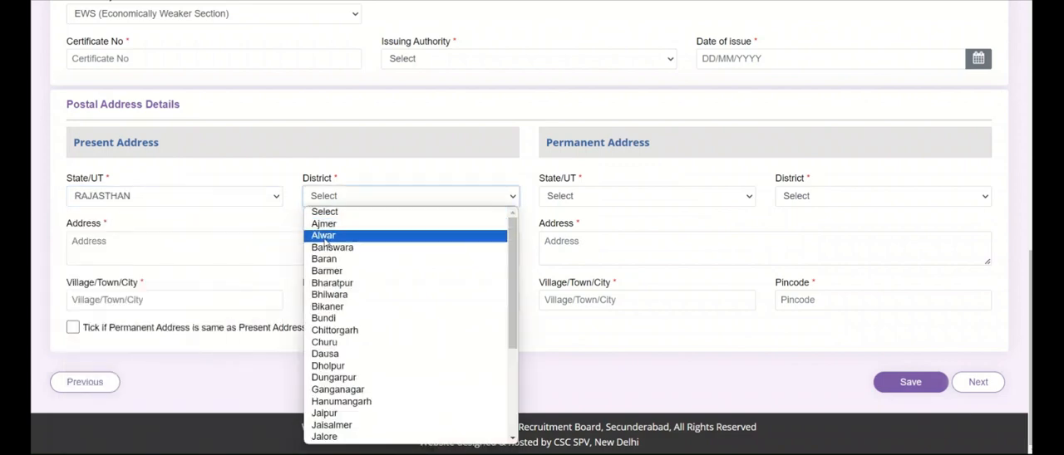
left_click(325, 236)
left_click(107, 256)
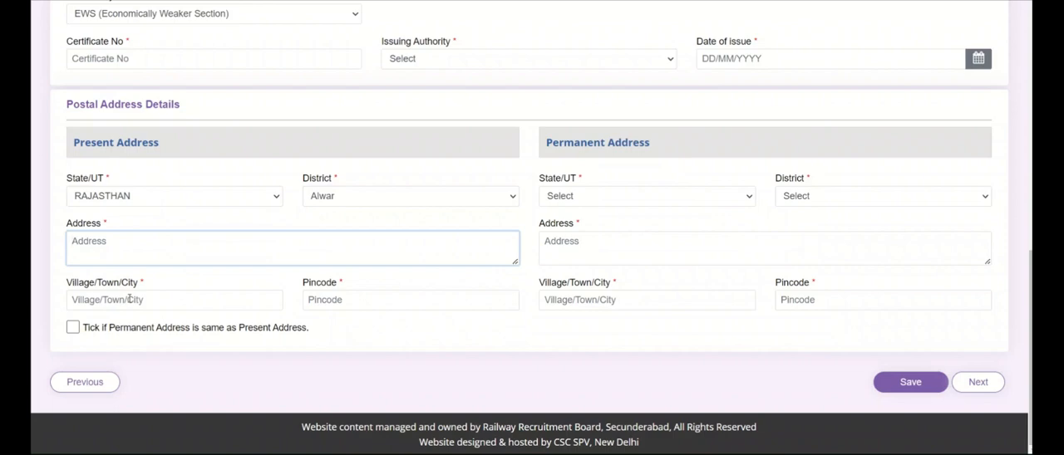
left_click(332, 301)
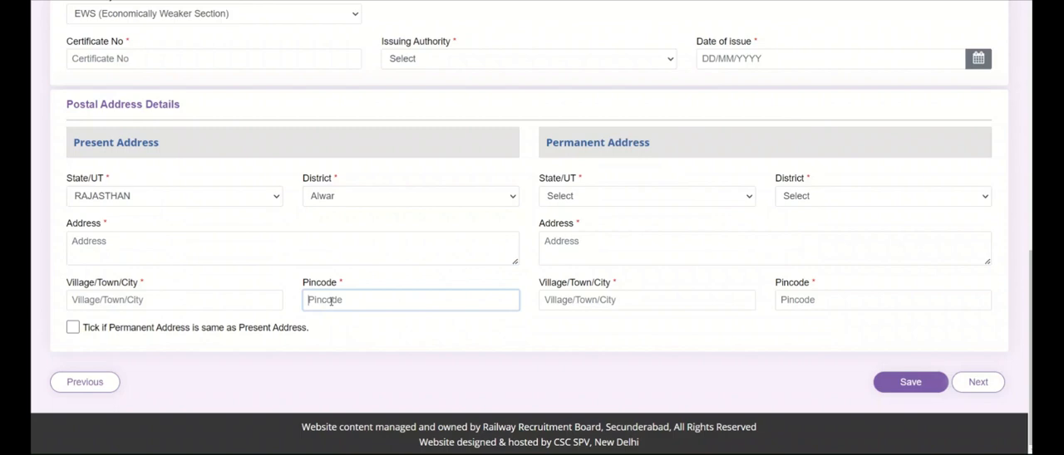
left_click(73, 328)
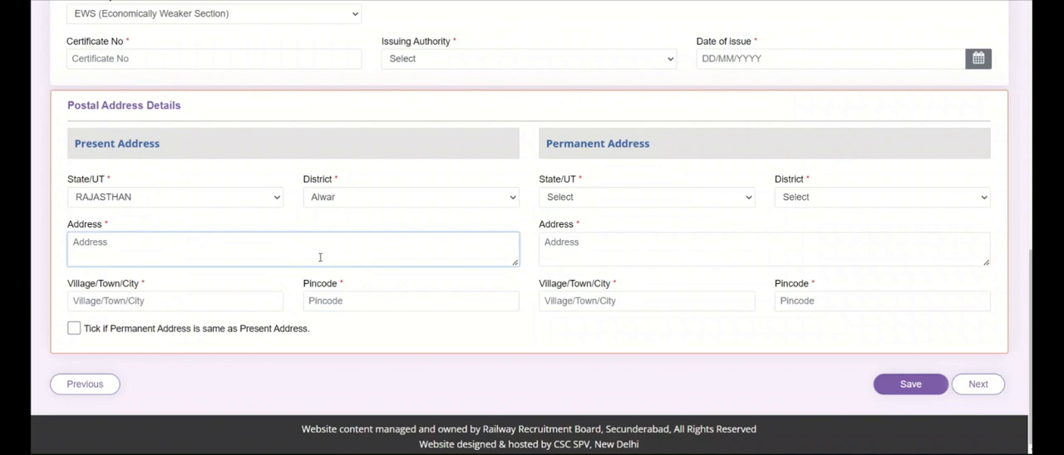
Recheck the community and issuing authority choices, then save the other details form
scroll(320, 258, "up", 1)
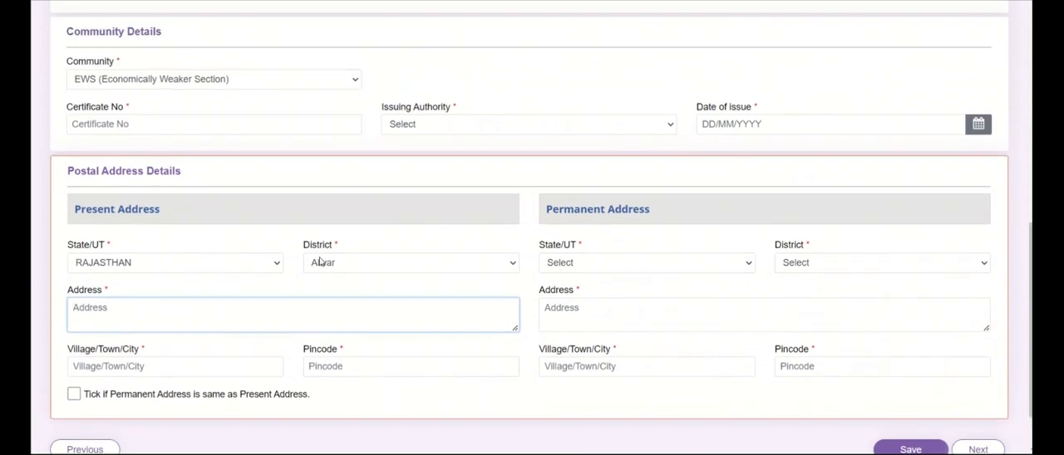
left_click(229, 87)
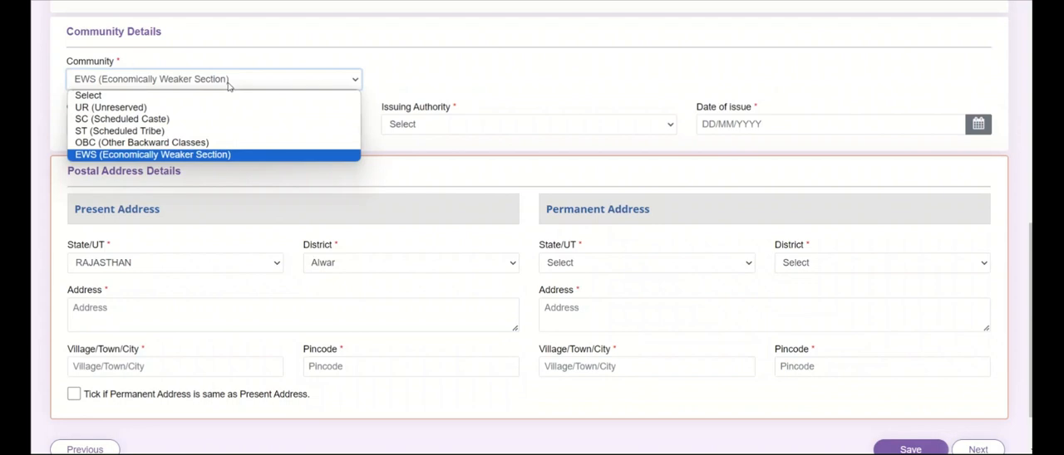
left_click(229, 87)
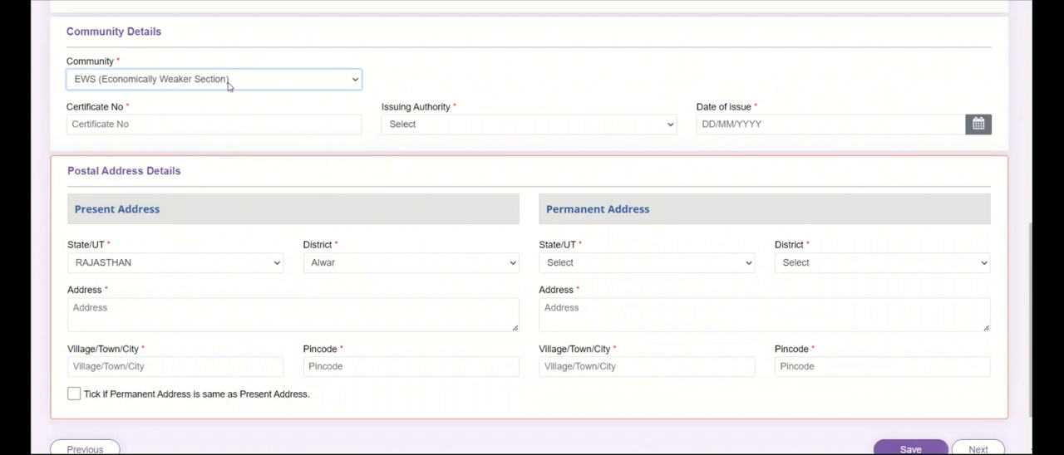
left_click(195, 125)
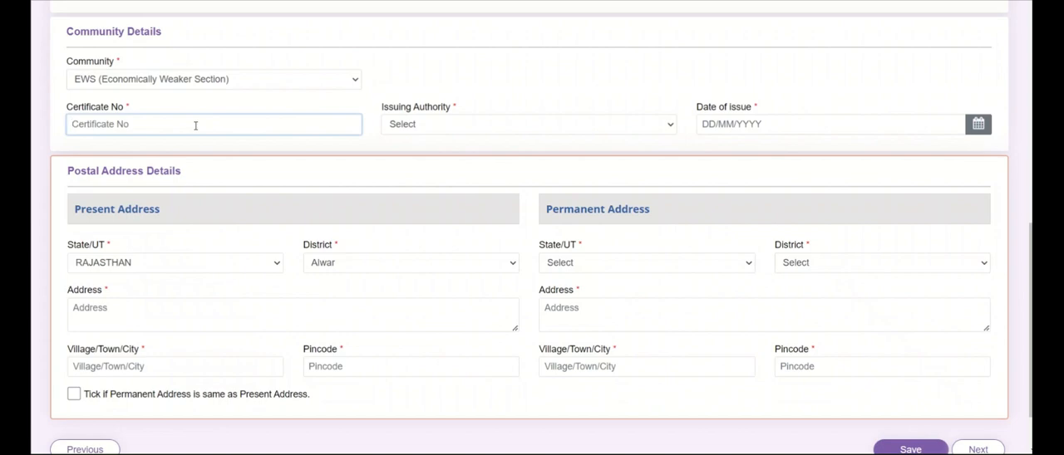
left_click(402, 127)
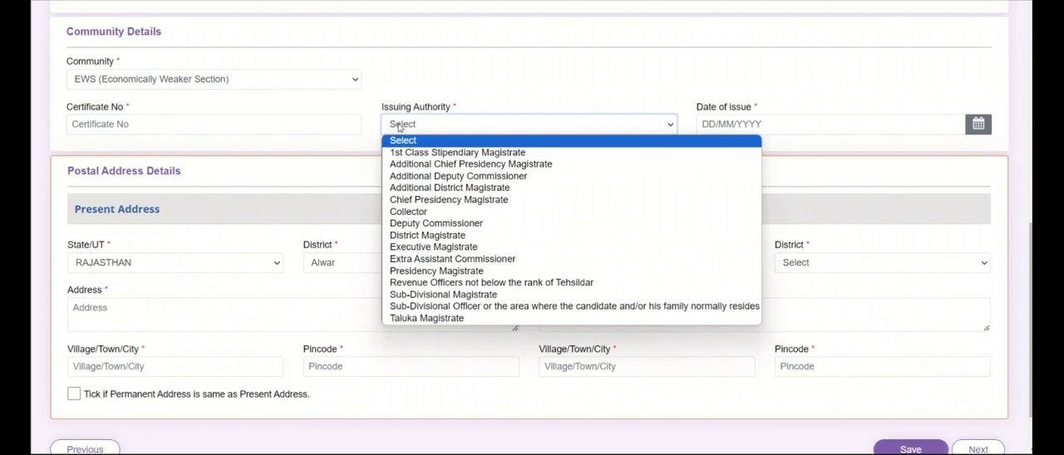
left_click(399, 127)
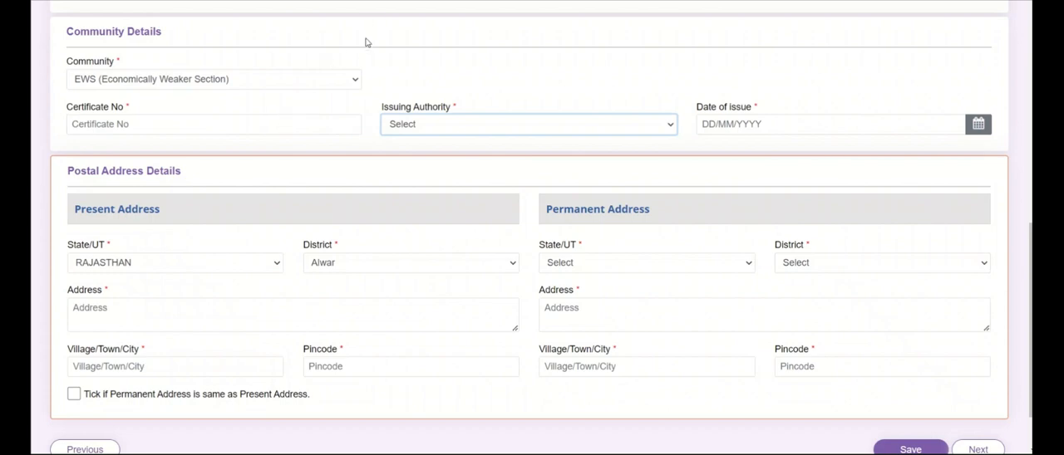
scroll(341, 147, "down", 2)
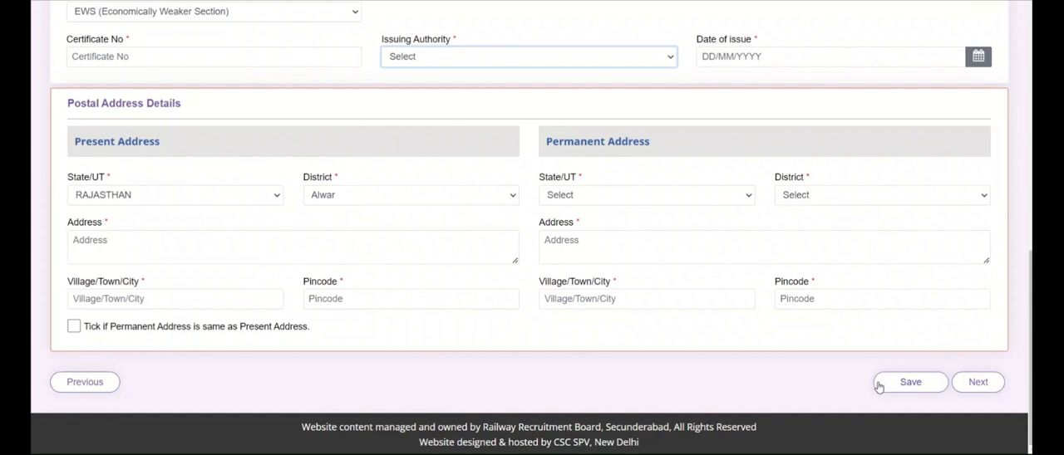
left_click(880, 387)
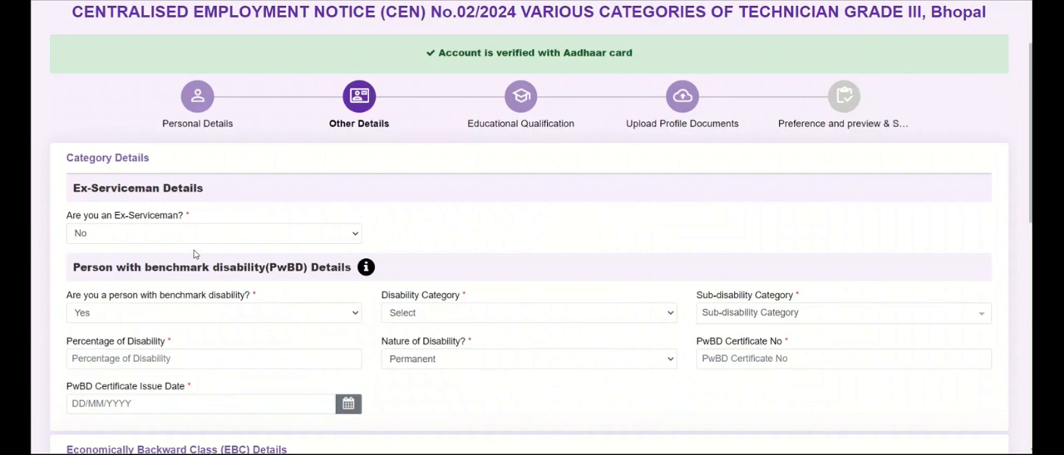
Switch the Ex-Serviceman answer to Yes to view its extra fields, then set it back to No
scroll(209, 236, "down", 1)
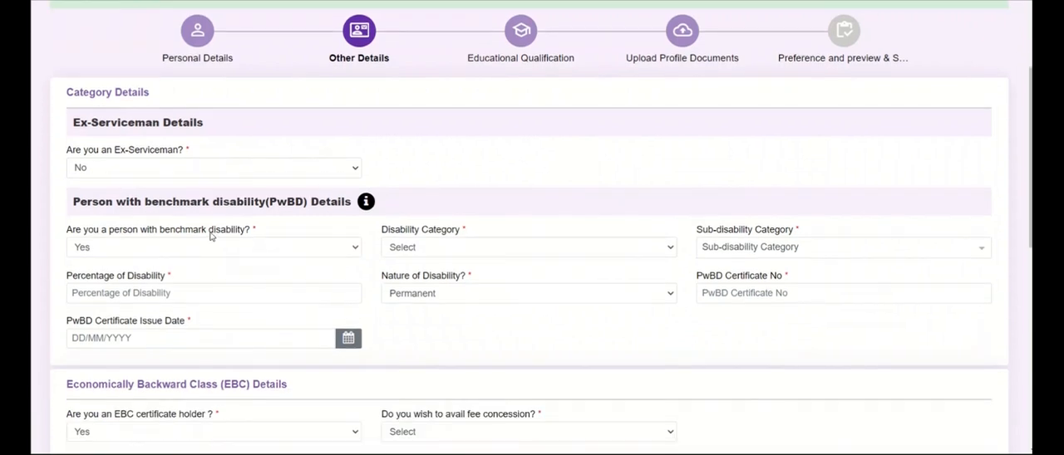
left_click(156, 169)
left_click(141, 193)
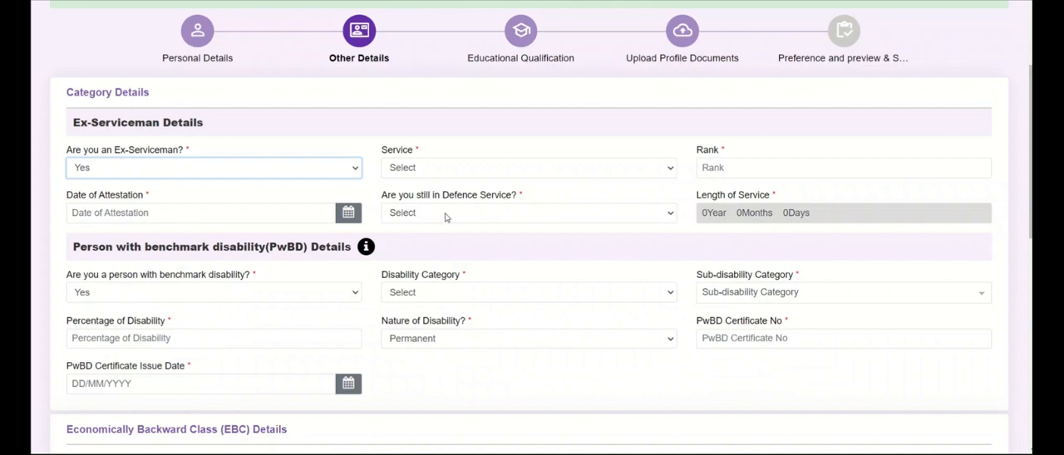
left_click(305, 175)
left_click(262, 209)
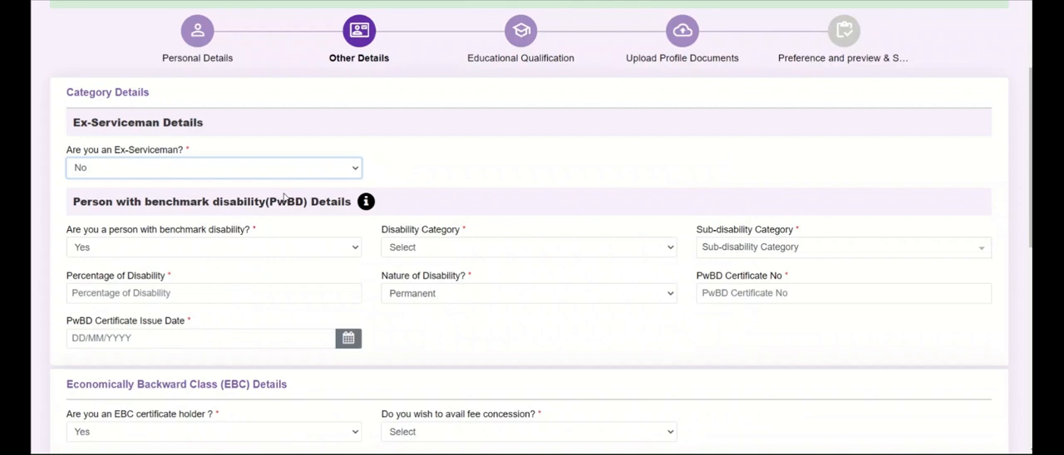
Set the person with benchmark disability answer to No
scroll(283, 200, "down", 1)
left_click(278, 185)
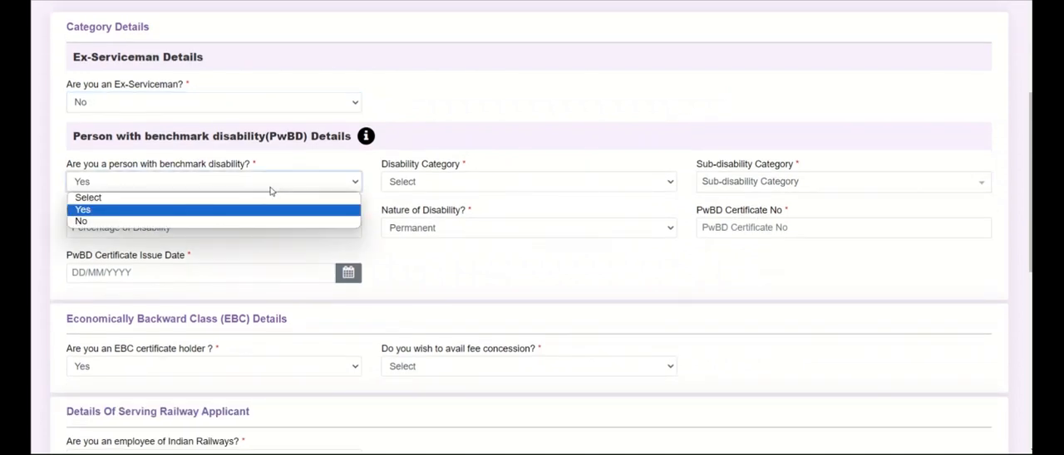
left_click(211, 215)
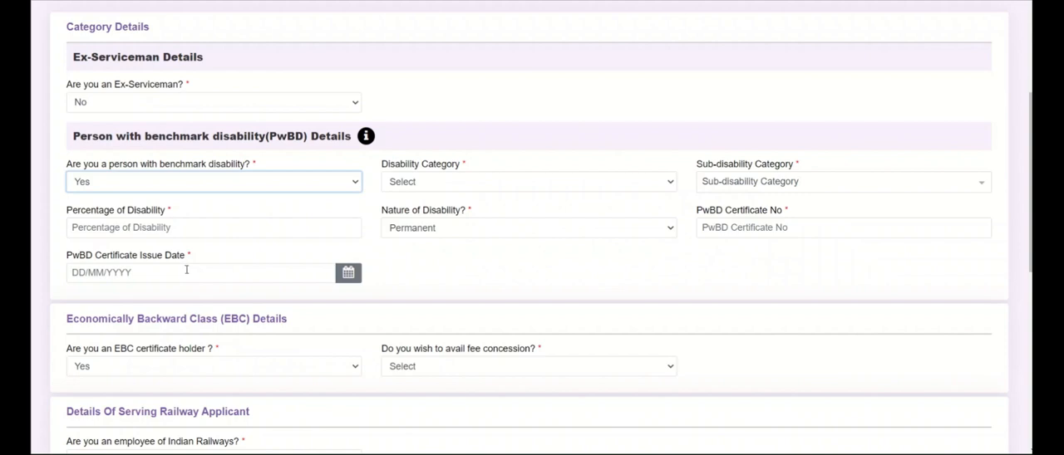
left_click(214, 183)
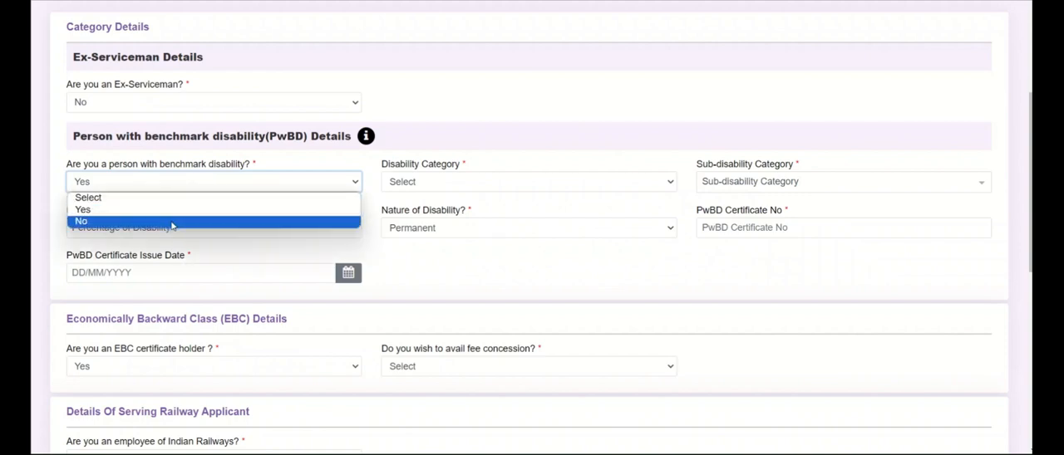
left_click(173, 222)
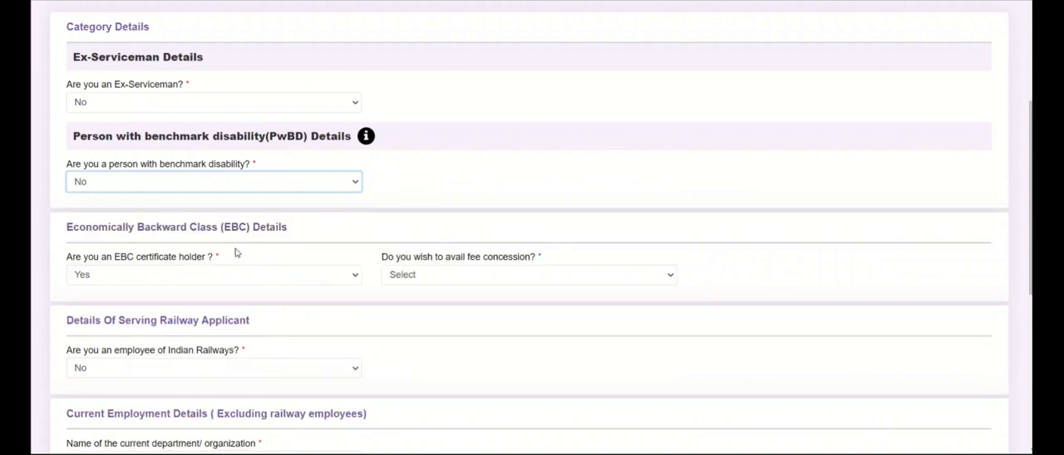
Open the fee concession options, then change the EBC certificate holder answer to No
scroll(204, 251, "down", 1)
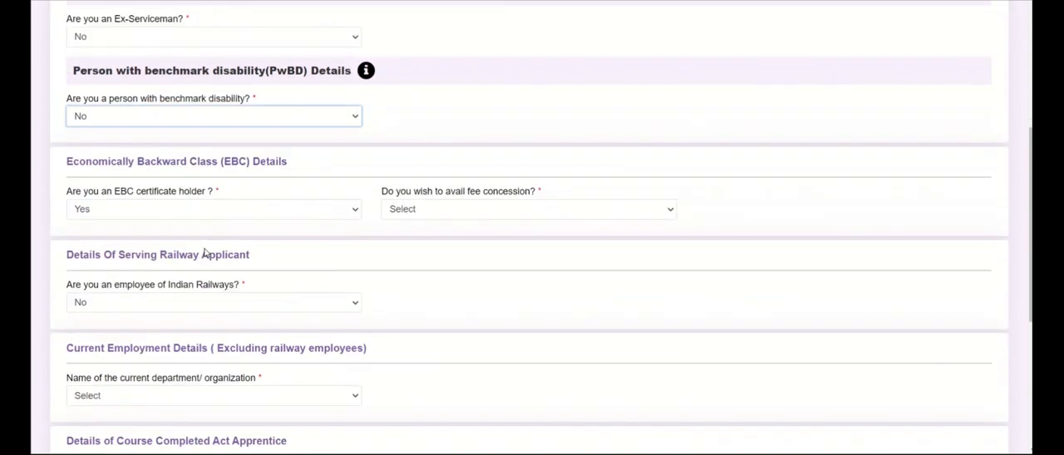
left_click(254, 210)
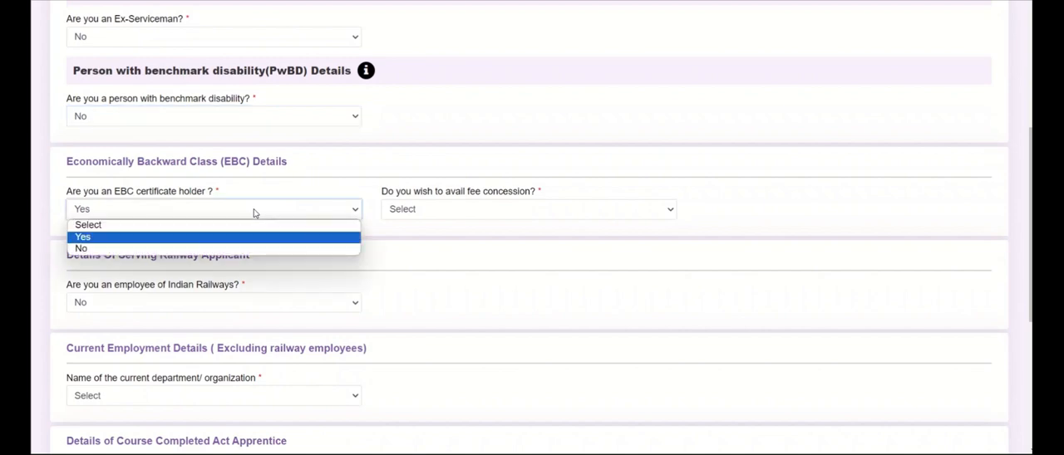
left_click(208, 238)
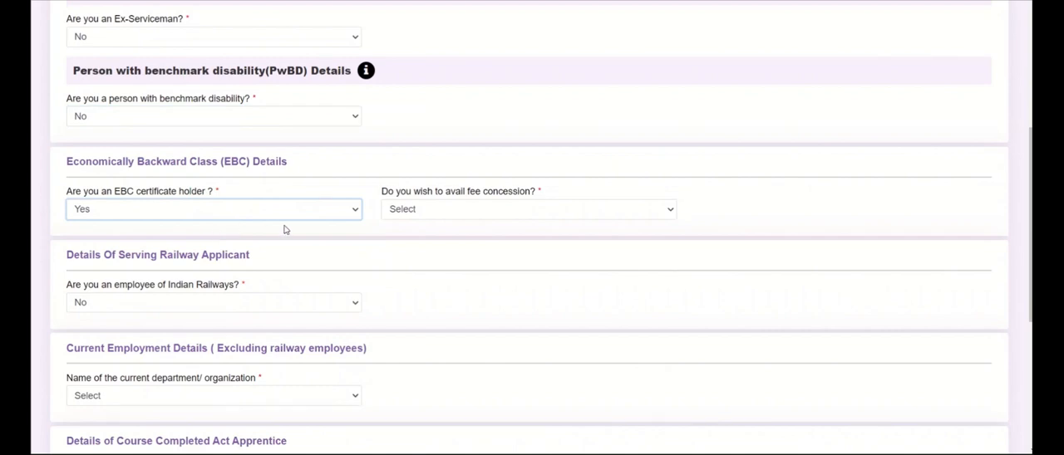
left_click(437, 213)
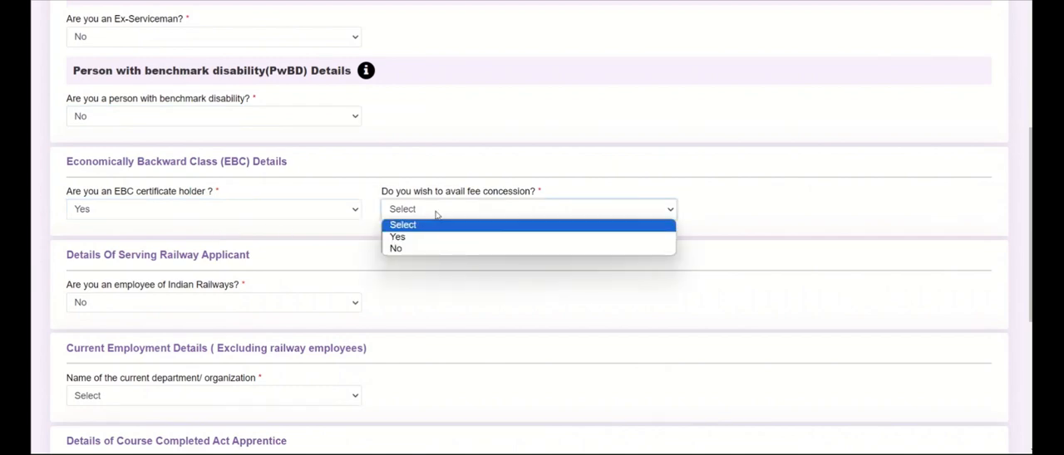
left_click(268, 212)
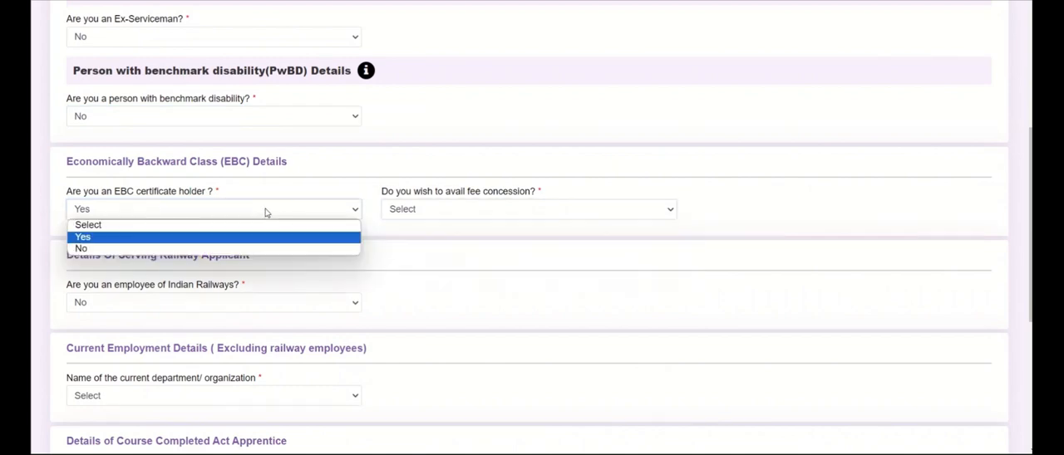
left_click(190, 250)
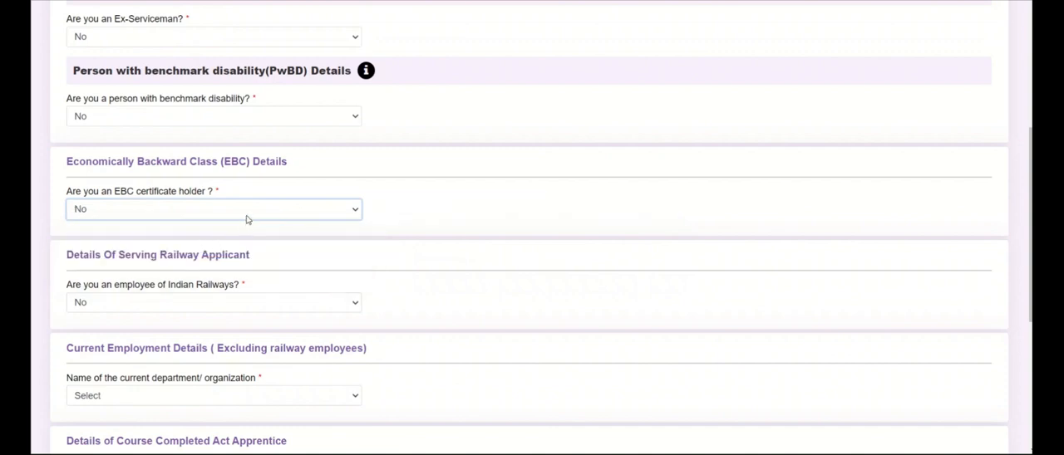
Set the EBC certificate holder answer back to Yes, read the EBC information notice and agree to it
left_click(246, 213)
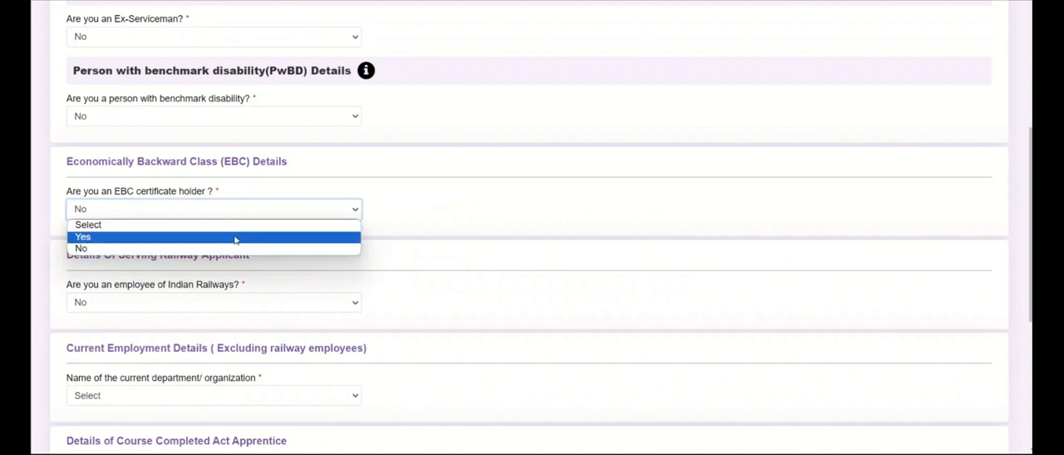
left_click(234, 240)
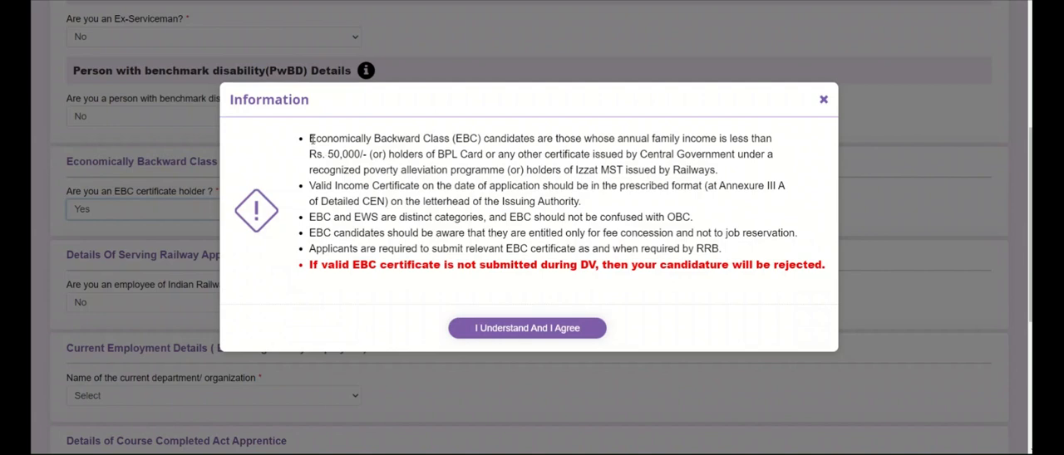
left_click_drag(317, 154, 369, 154)
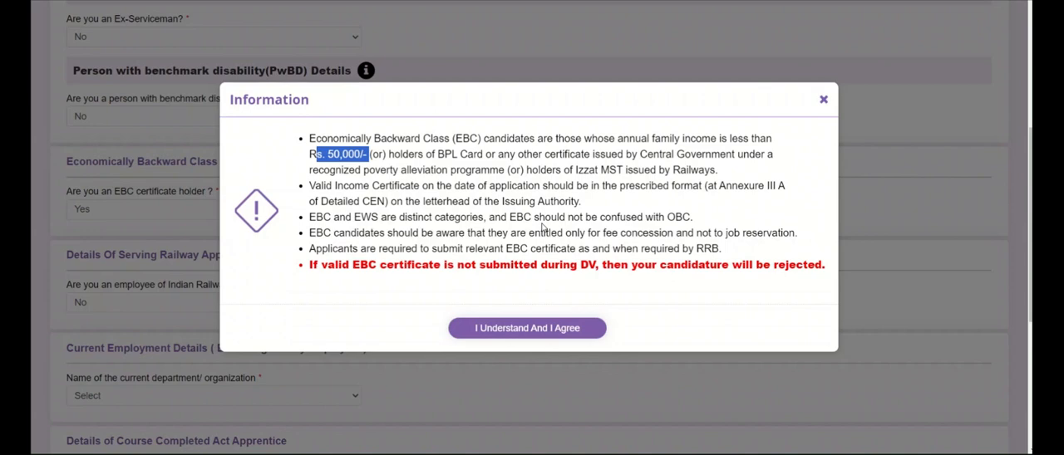
left_click_drag(309, 232, 802, 238)
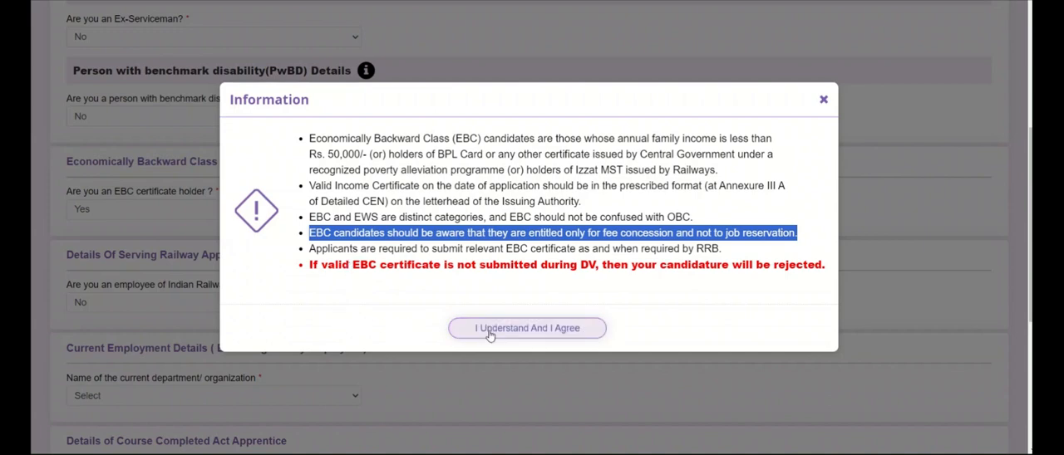
left_click(490, 330)
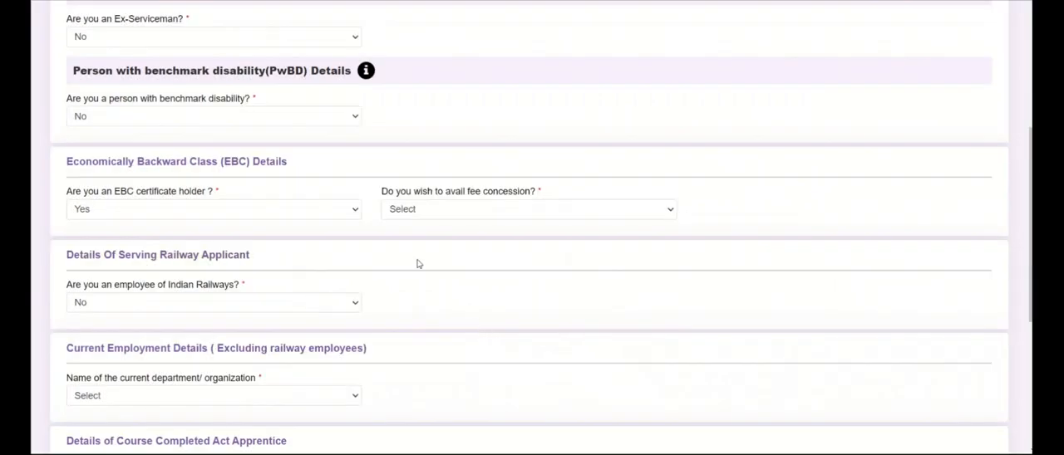
Choose Yes for availing fee concession and review the EBC certificate issuing authority options
left_click(421, 211)
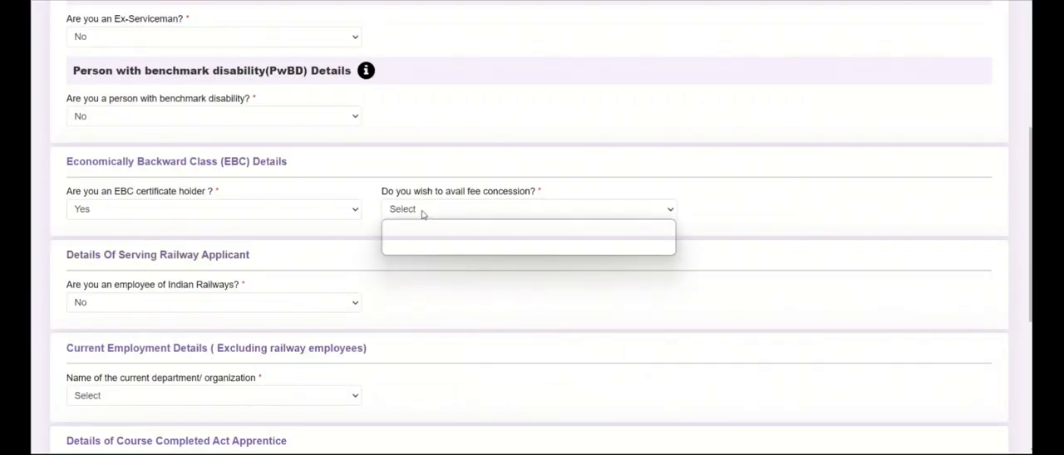
left_click(415, 237)
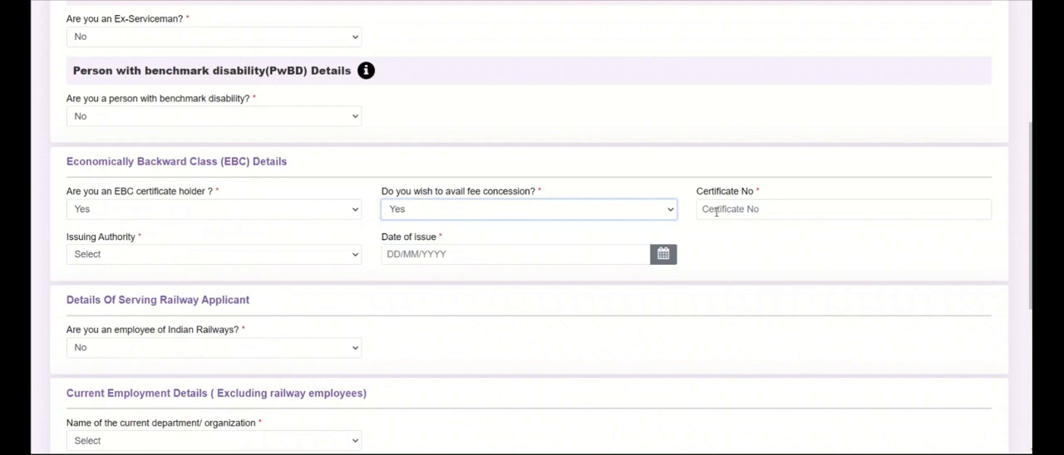
left_click(716, 211)
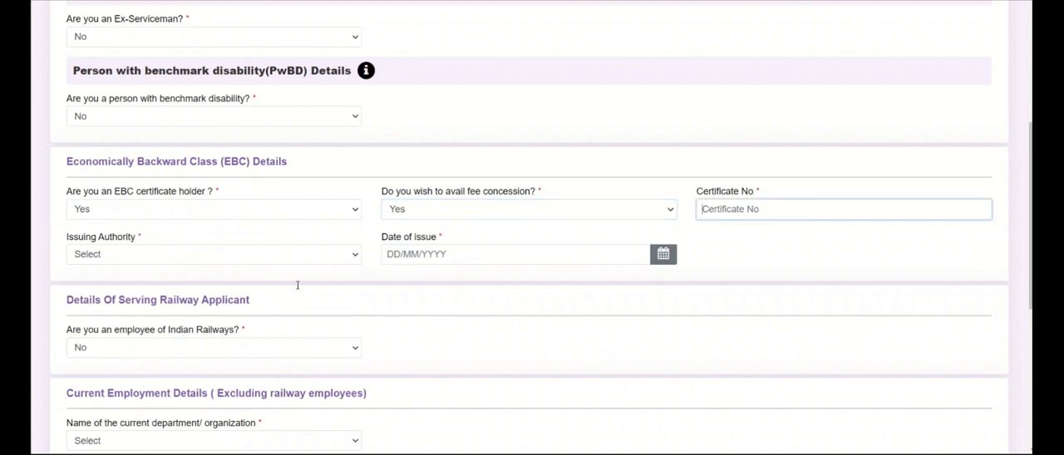
left_click(151, 261)
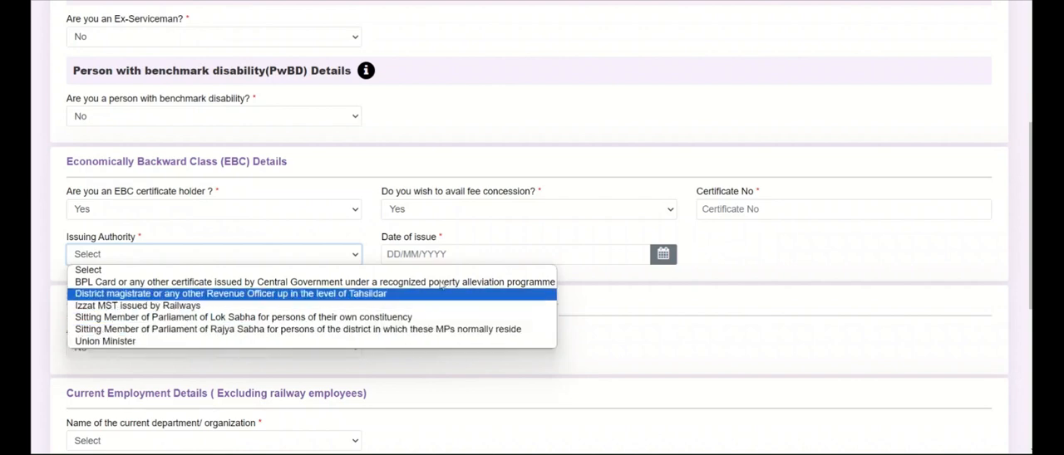
left_click(530, 233)
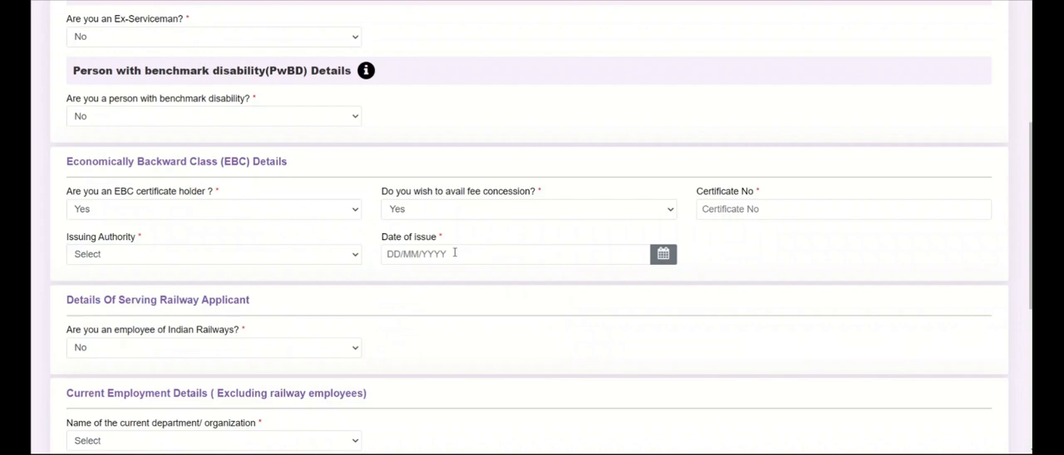
Set the EBC certificate holder answer to No
left_click(224, 208)
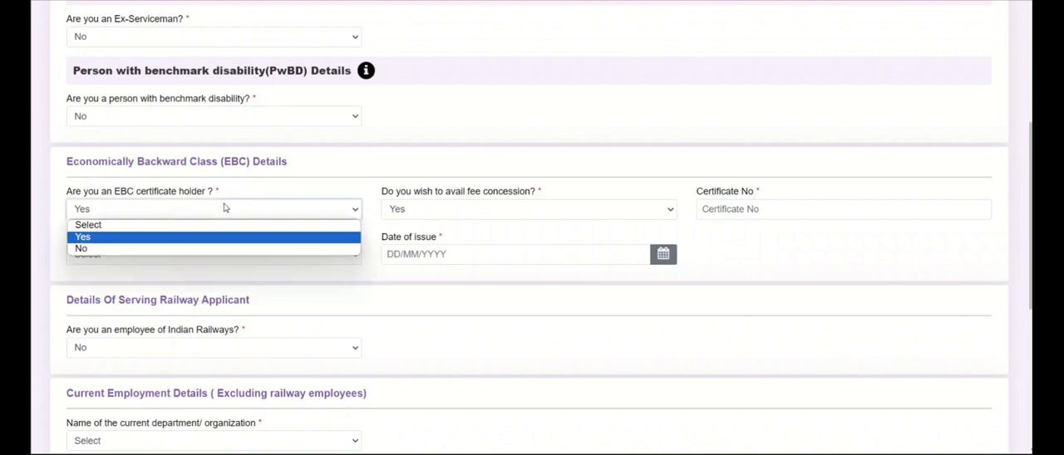
left_click(175, 249)
scroll(255, 233, "down", 2)
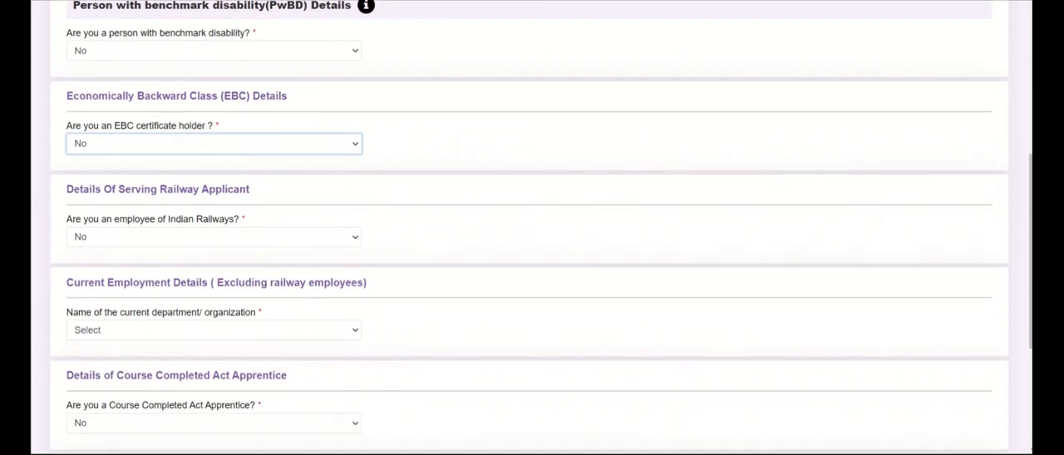
scroll(217, 182, "down", 2)
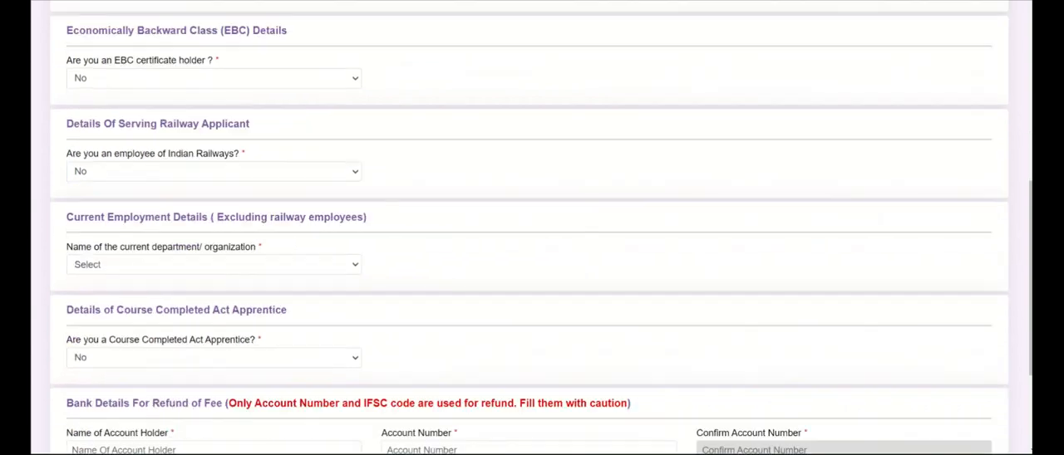
Answer Yes to being an employee of Indian Railways
left_click(217, 180)
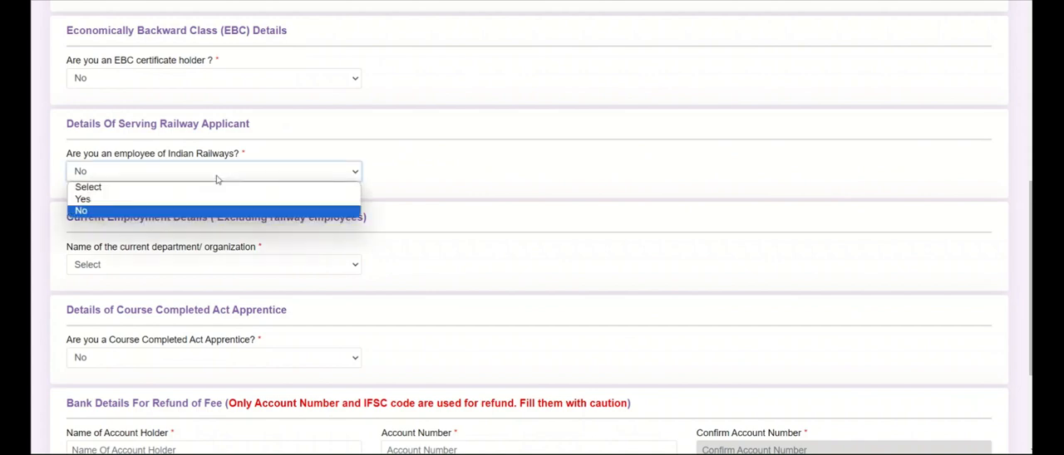
left_click(185, 200)
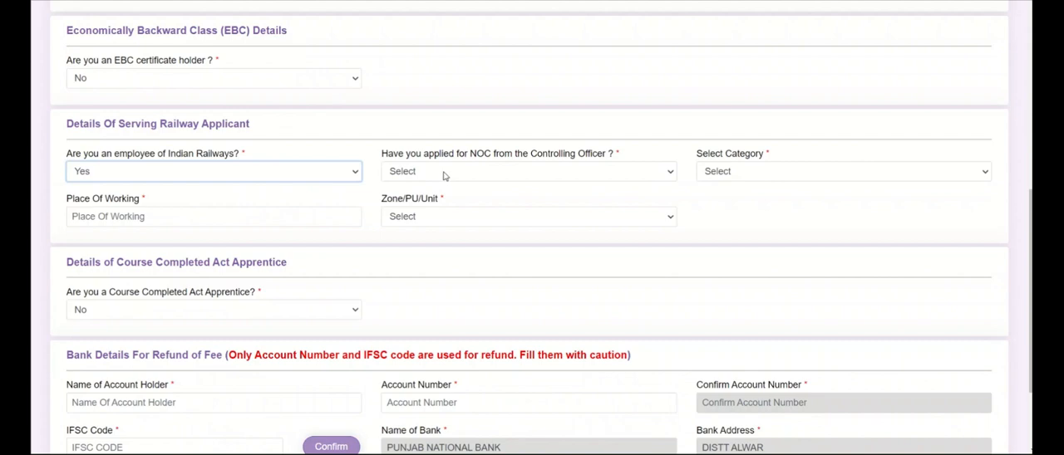
left_click(445, 174)
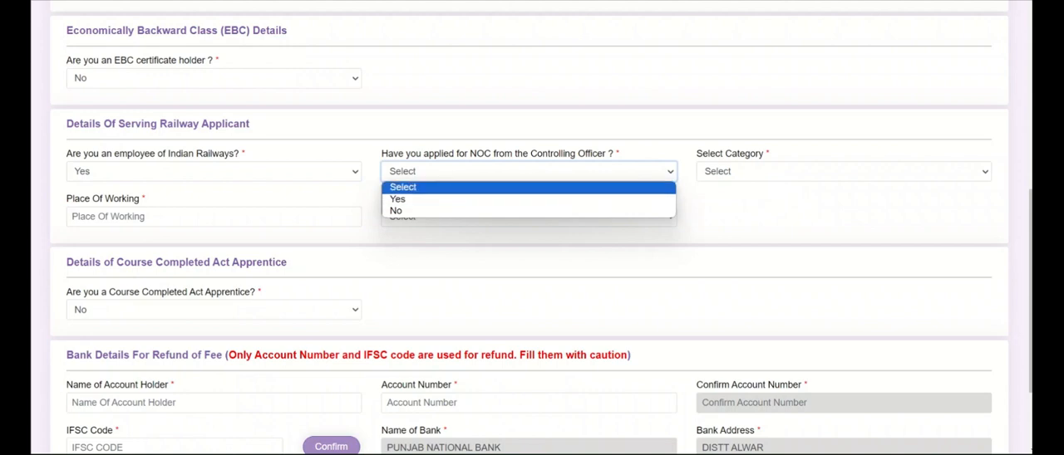
left_click(403, 187)
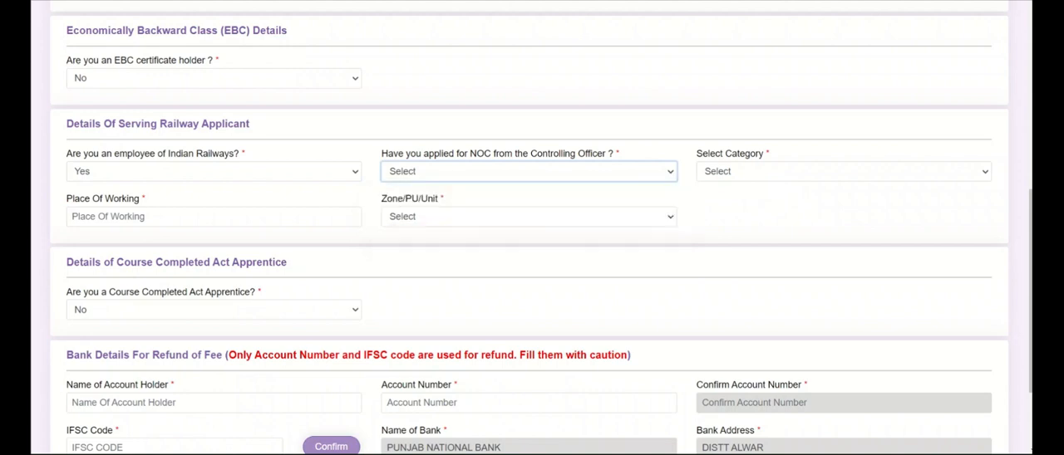
Answer Yes to having applied for NOC from the Controlling Officer and agree to the NOC notice
left_click(464, 173)
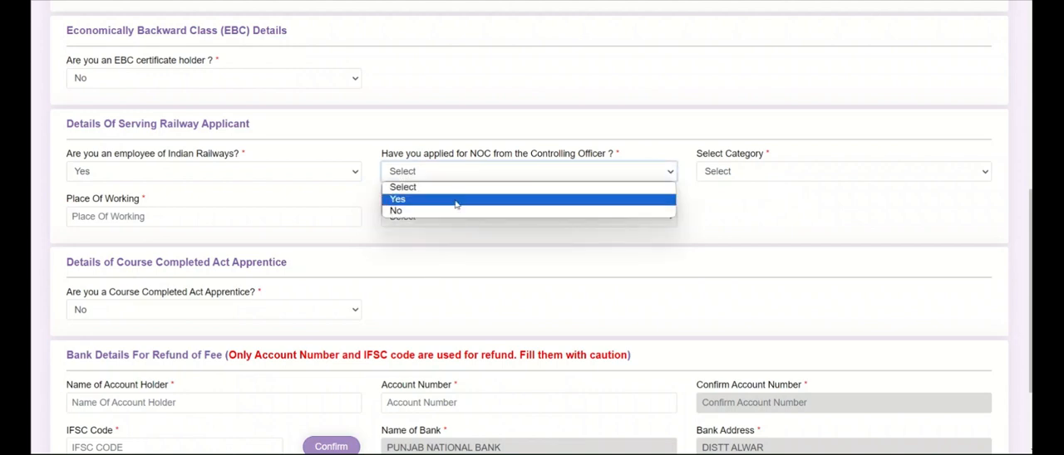
left_click(449, 199)
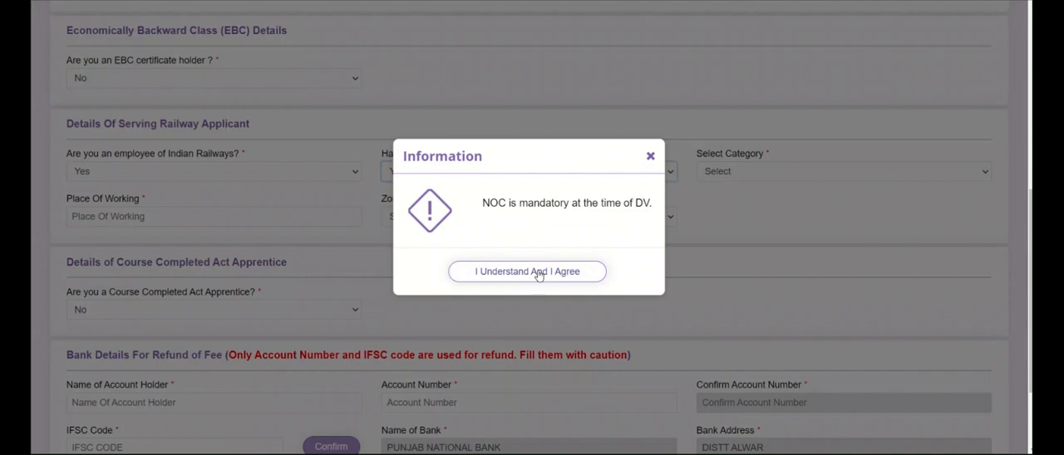
left_click(538, 274)
Review the category and Zone/PU/Unit options for serving railway applicants without choosing any
left_click(744, 173)
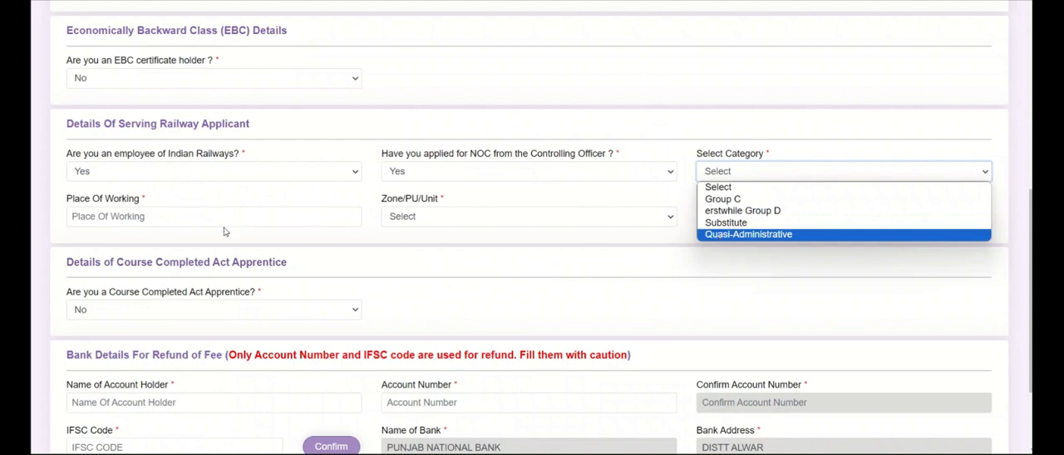
left_click(196, 220)
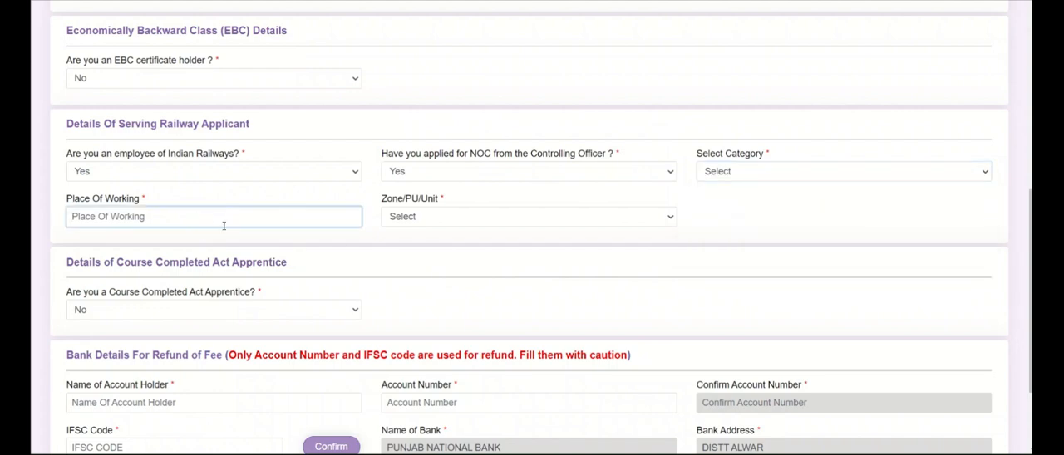
left_click(415, 223)
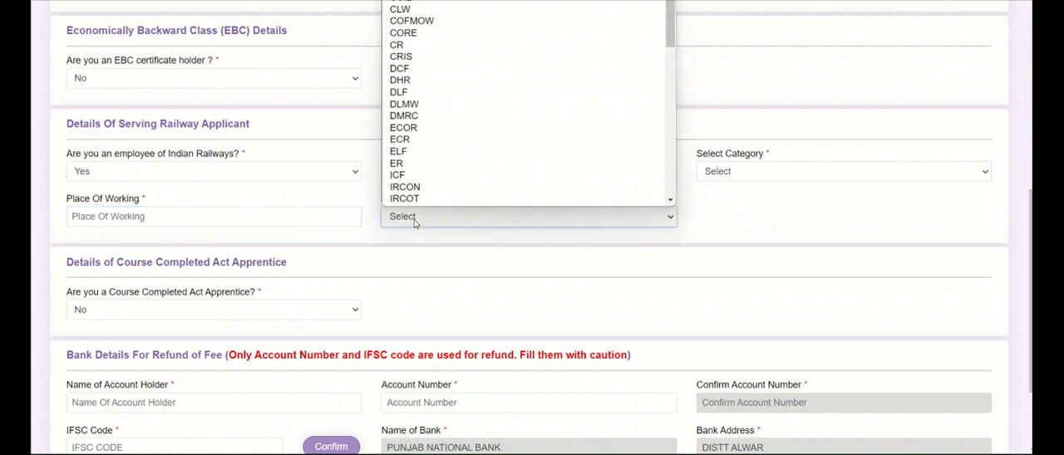
left_click(415, 223)
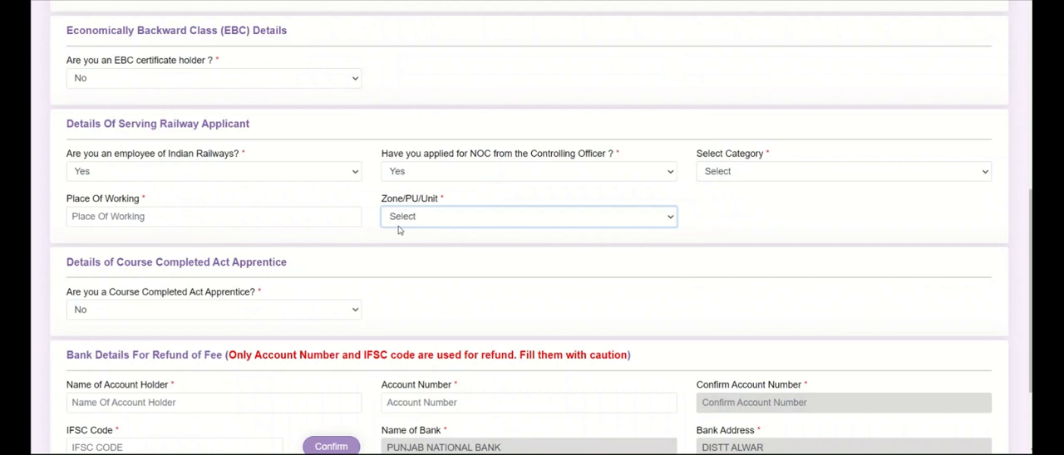
Change the answer to being an employee of Indian Railways to No
left_click(286, 176)
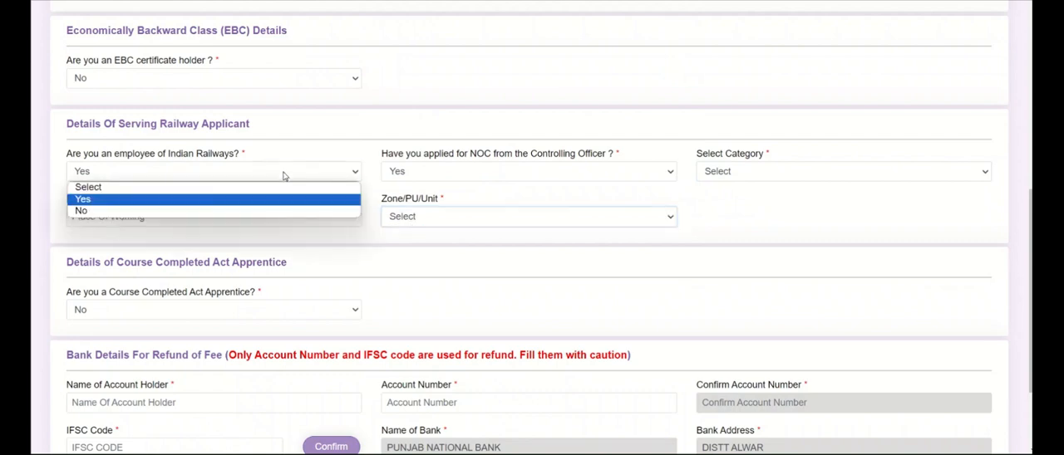
left_click(220, 211)
scroll(237, 203, "down", 1)
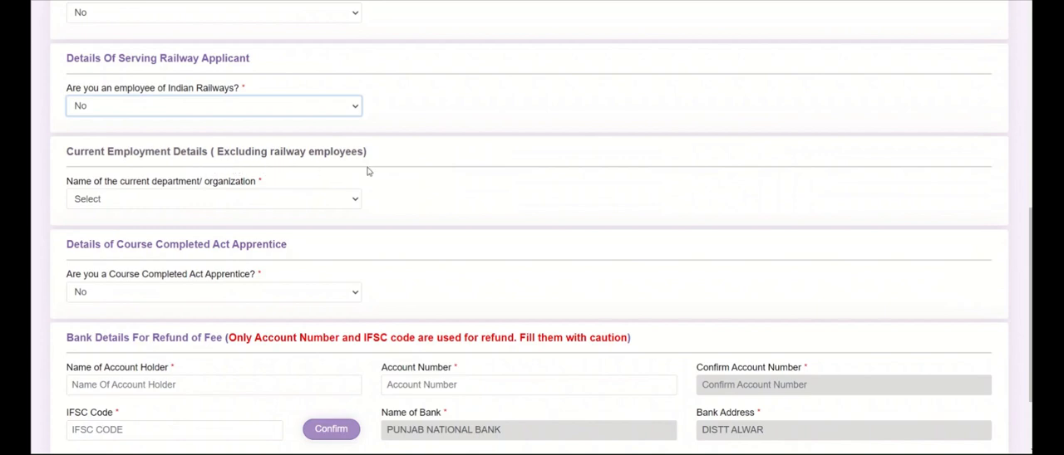
Select Central Government as the name of the current department/organization
left_click(318, 200)
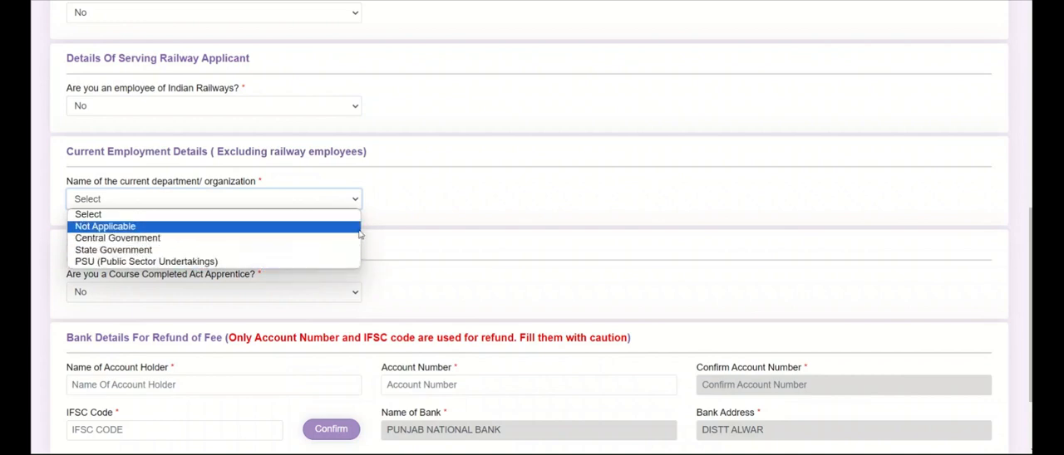
left_click(403, 223)
left_click(310, 205)
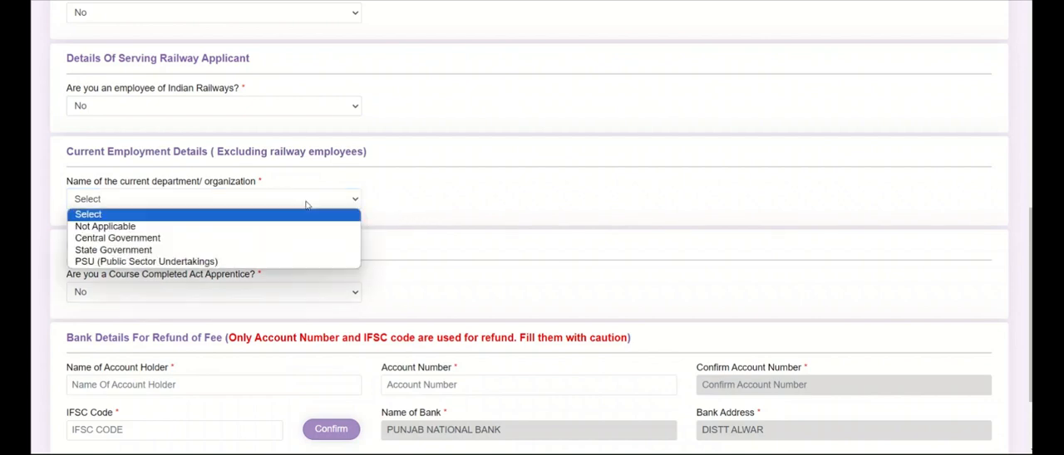
left_click(200, 239)
left_click(529, 271)
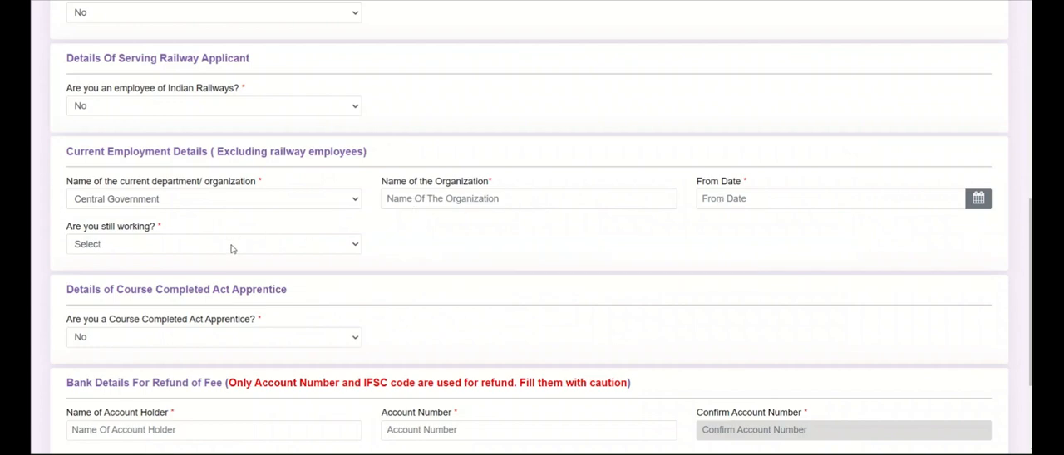
Set the current department/organization to Not Applicable
left_click(225, 202)
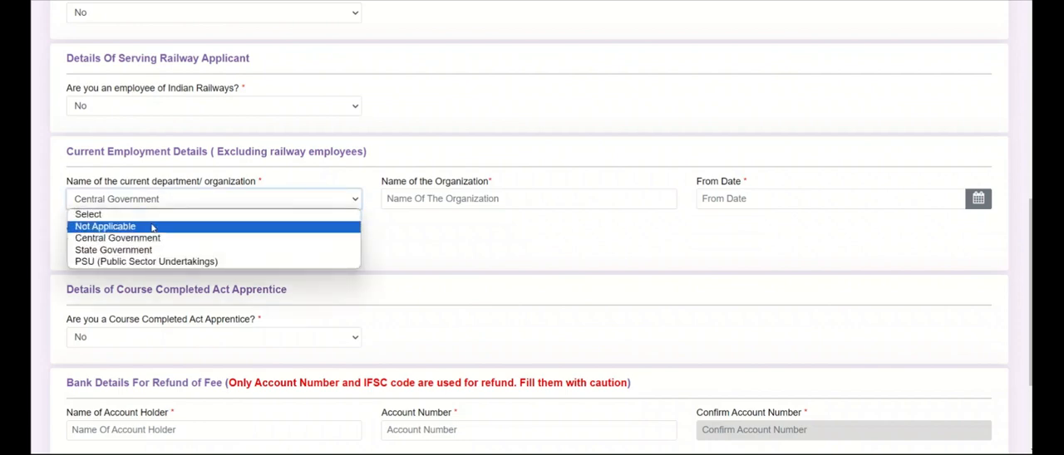
left_click(152, 228)
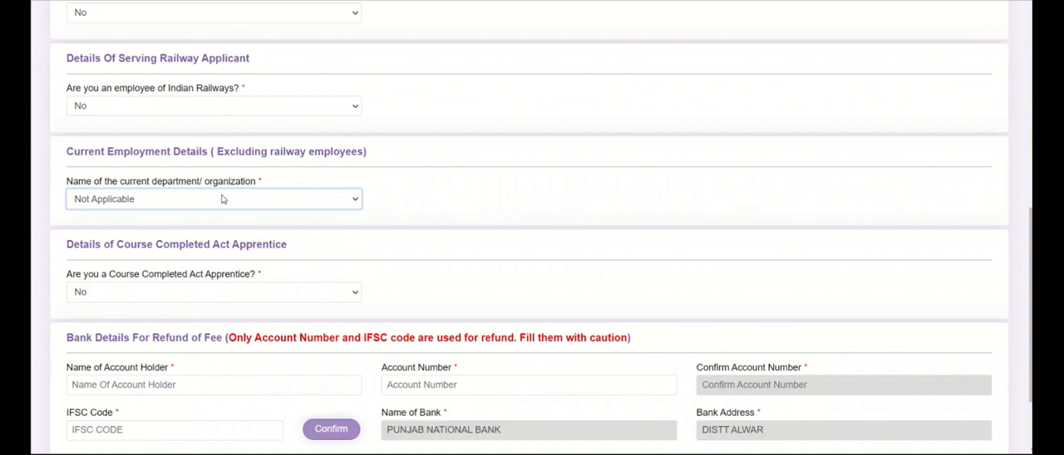
Answer Yes to being a Course Completed Act Apprentice and review the trade options
scroll(222, 200, "down", 2)
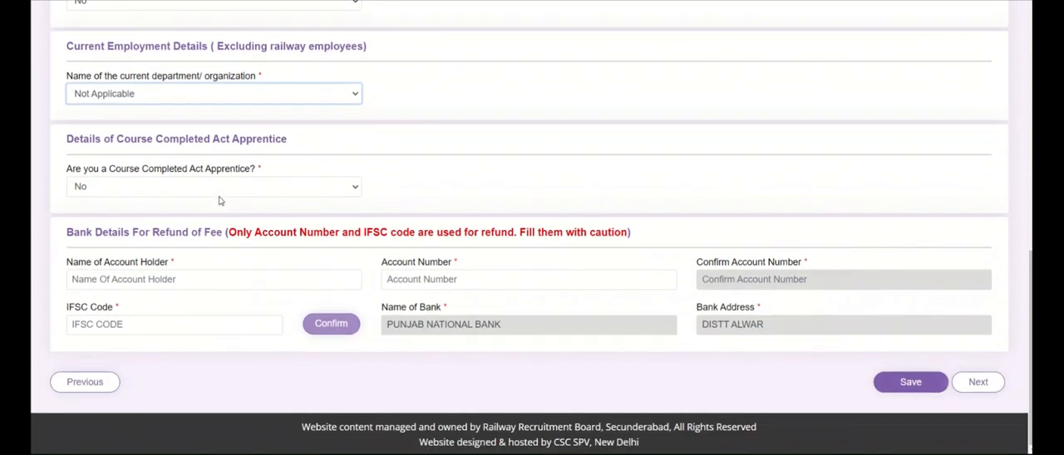
left_click(166, 186)
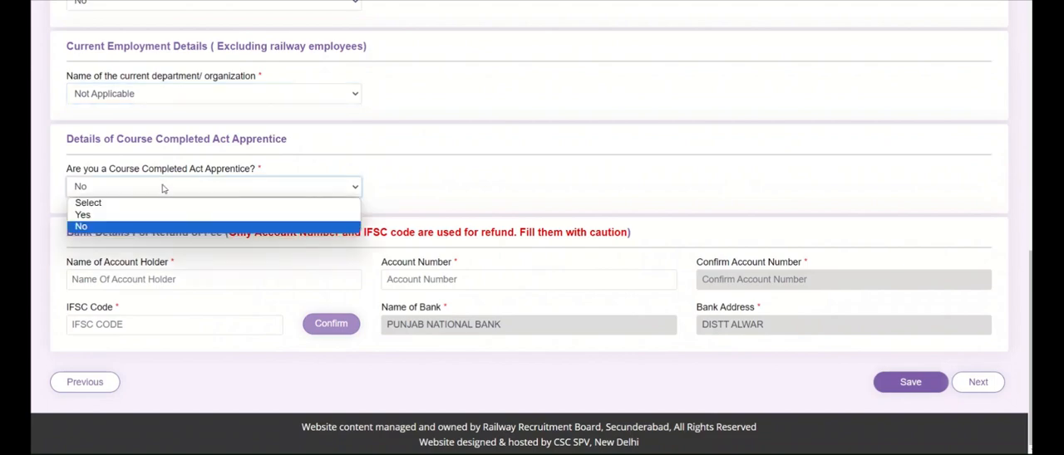
left_click(139, 218)
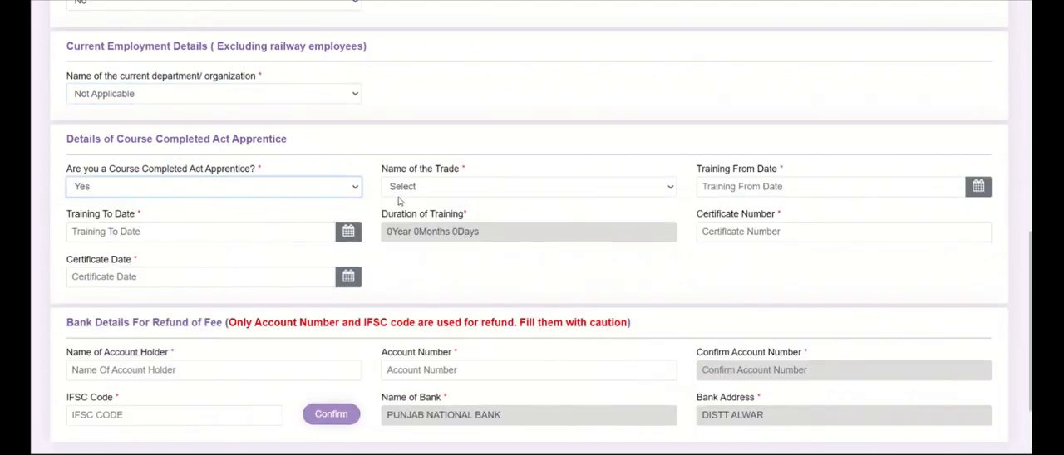
left_click(401, 190)
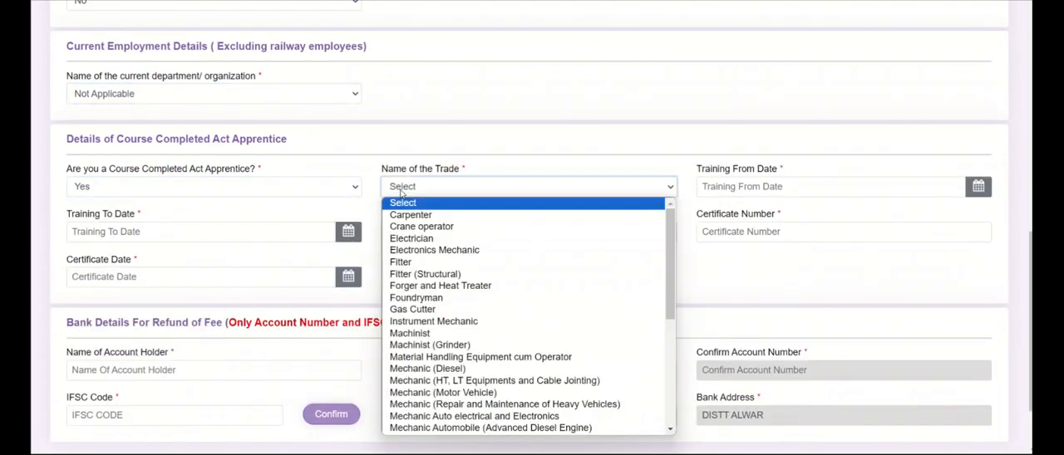
left_click(401, 190)
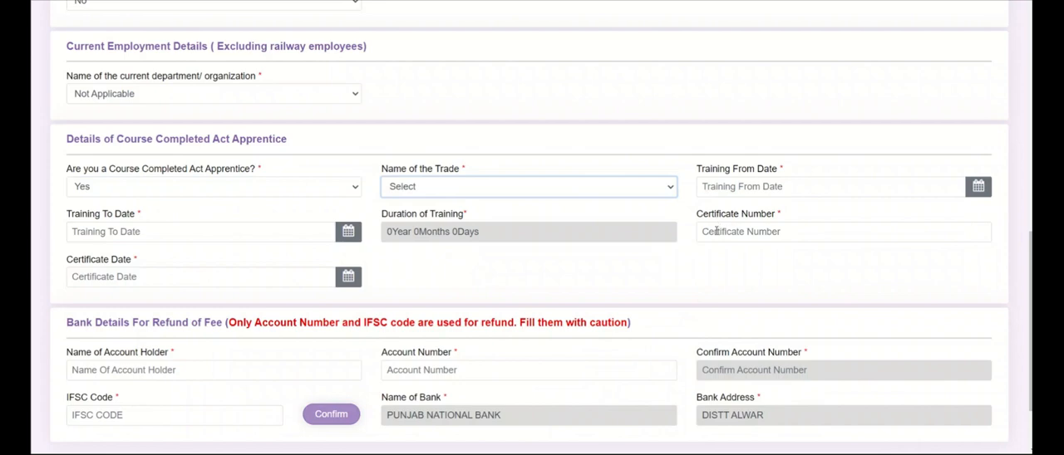
left_click(715, 231)
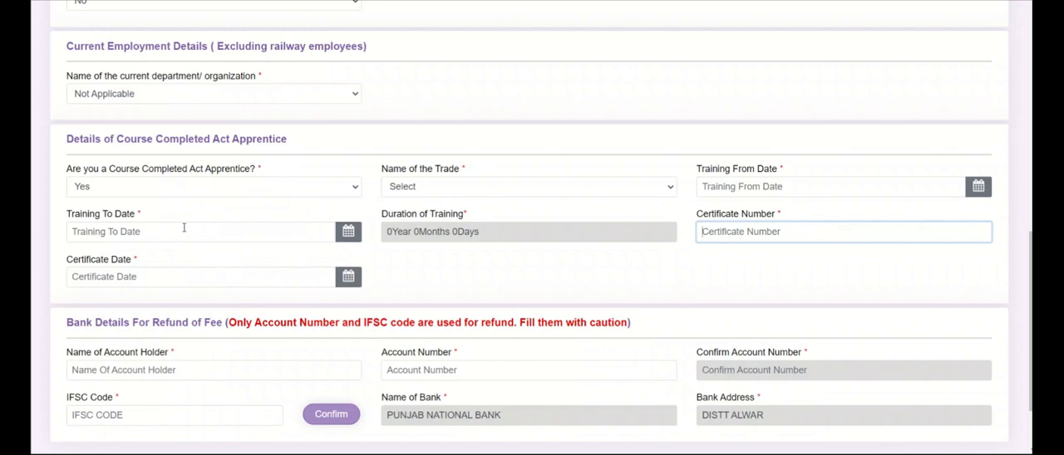
Set the Course Completed Act Apprentice answer back to No
left_click(182, 189)
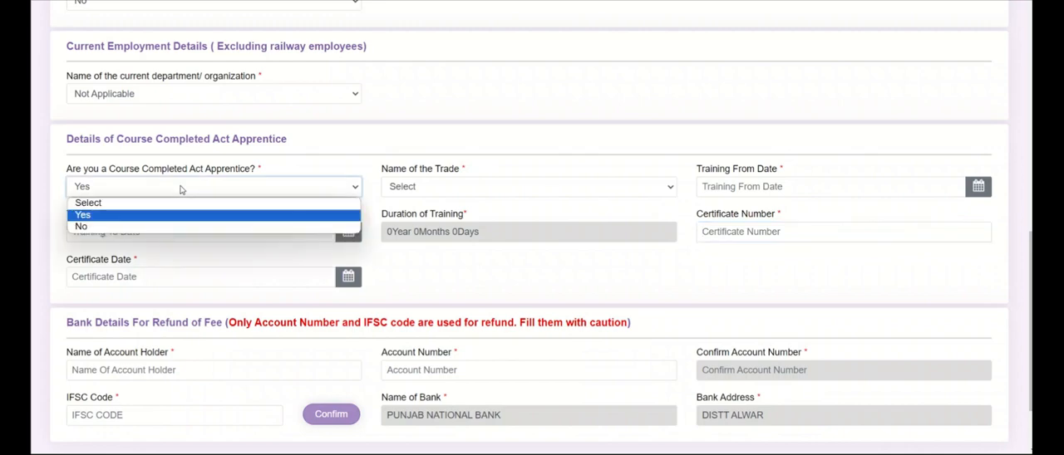
left_click(150, 227)
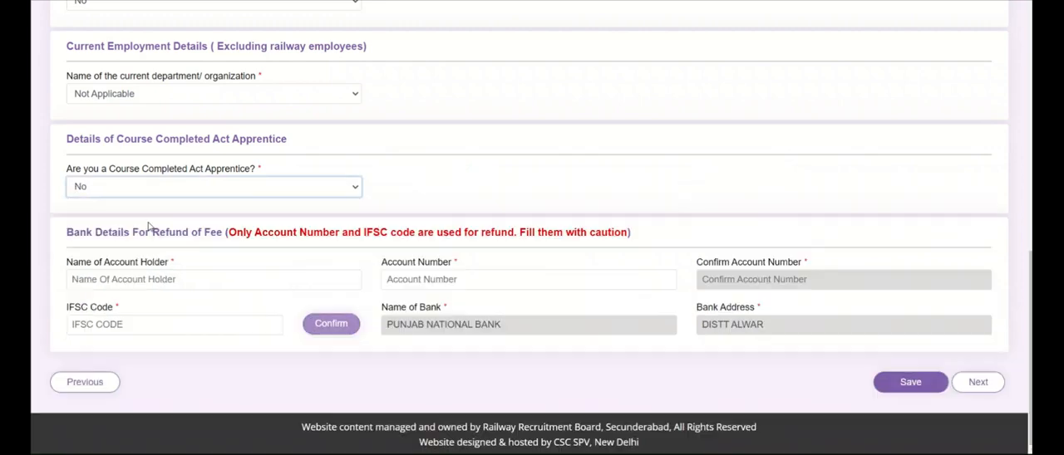
left_click(210, 201)
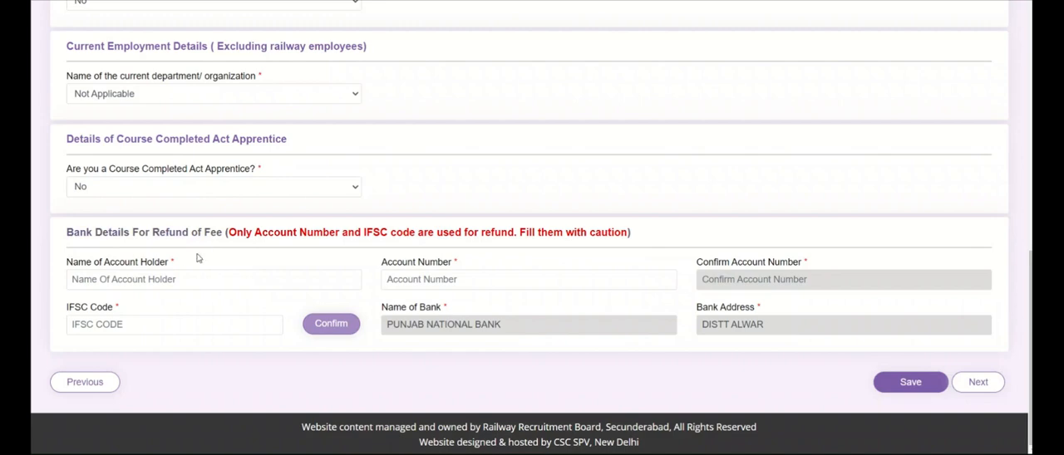
Review the bank details for refund fields and the other details sections of the form
left_click(172, 280)
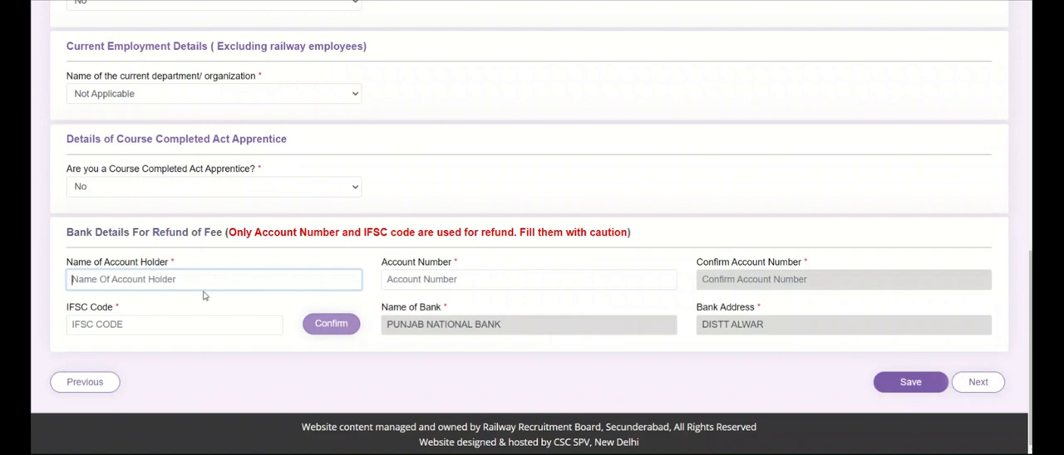
left_click(424, 282)
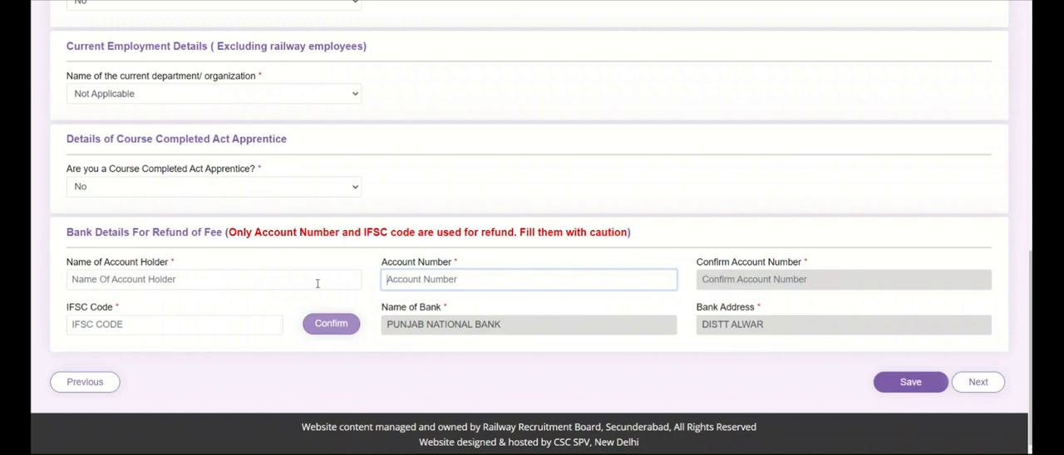
scroll(317, 283, "up", 3)
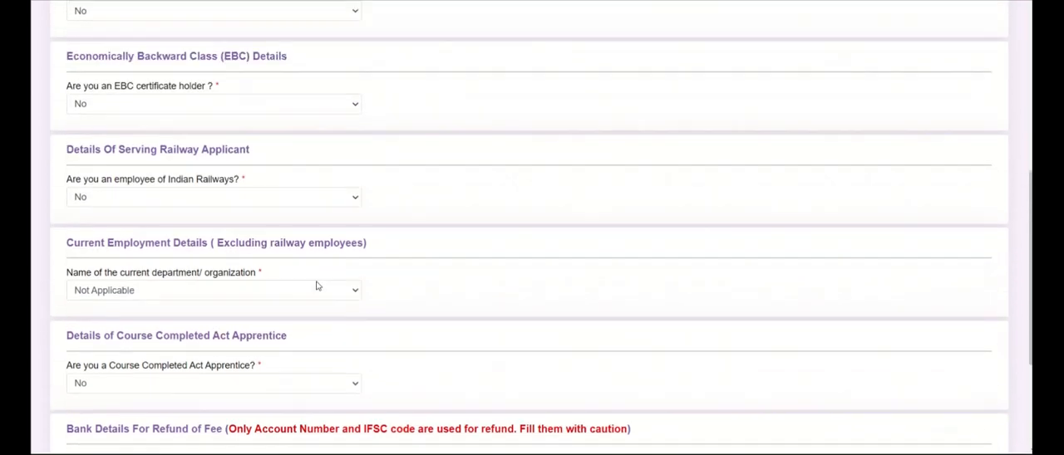
scroll(366, 271, "down", 4)
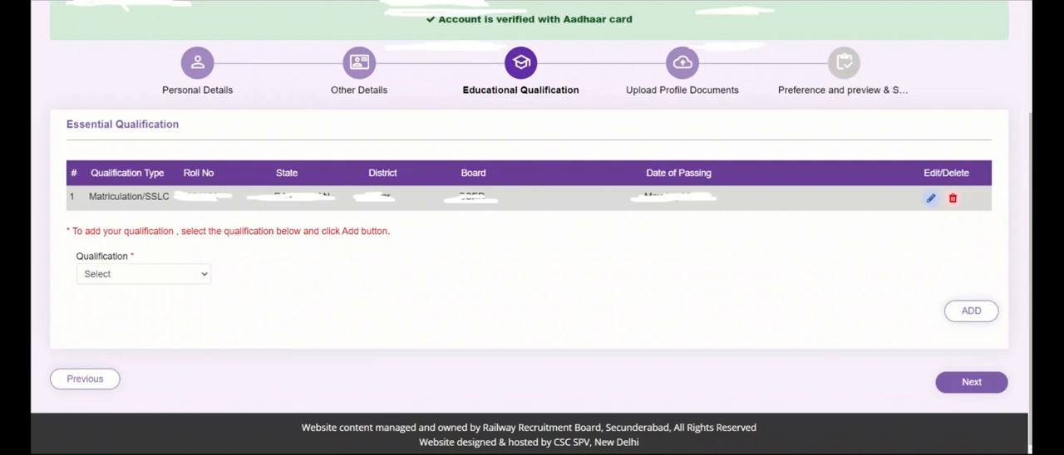
Choose ITI as qualification with National Trade certificate(NTC) type and try to add it
left_click(173, 279)
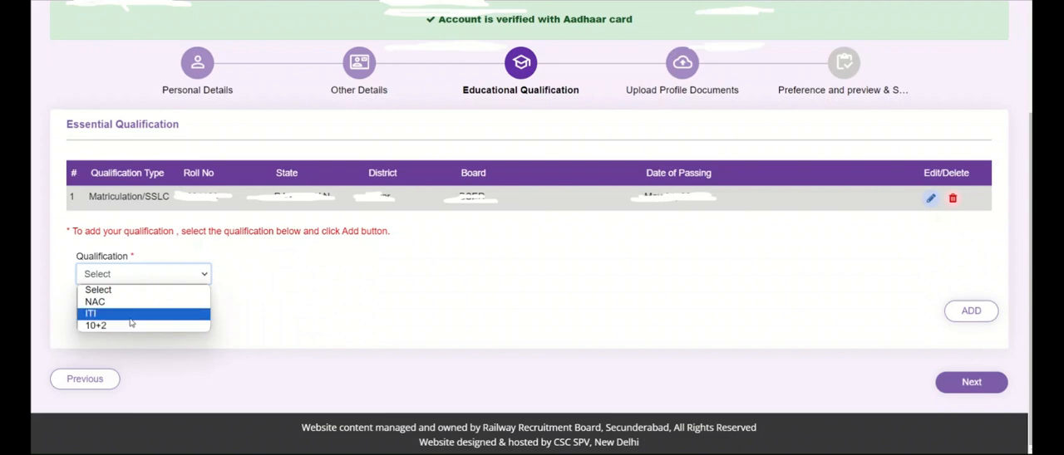
left_click(130, 321)
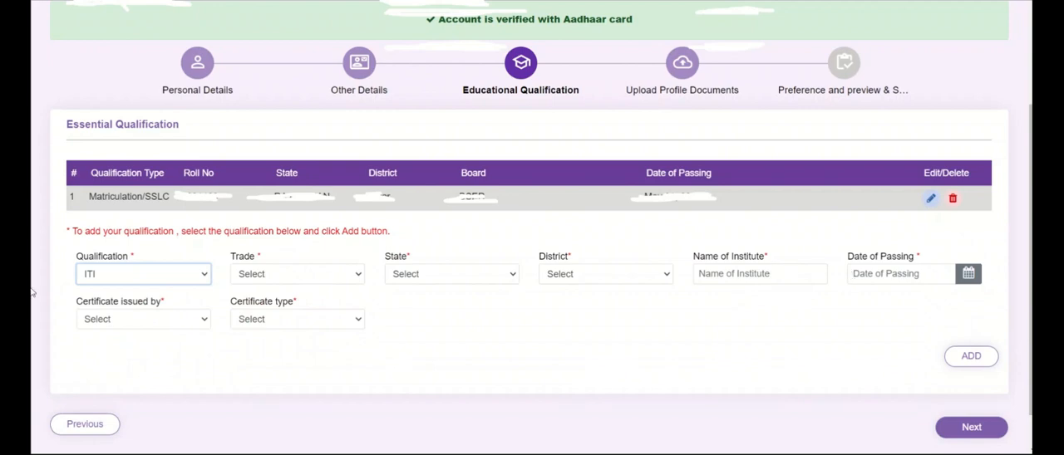
left_click(123, 325)
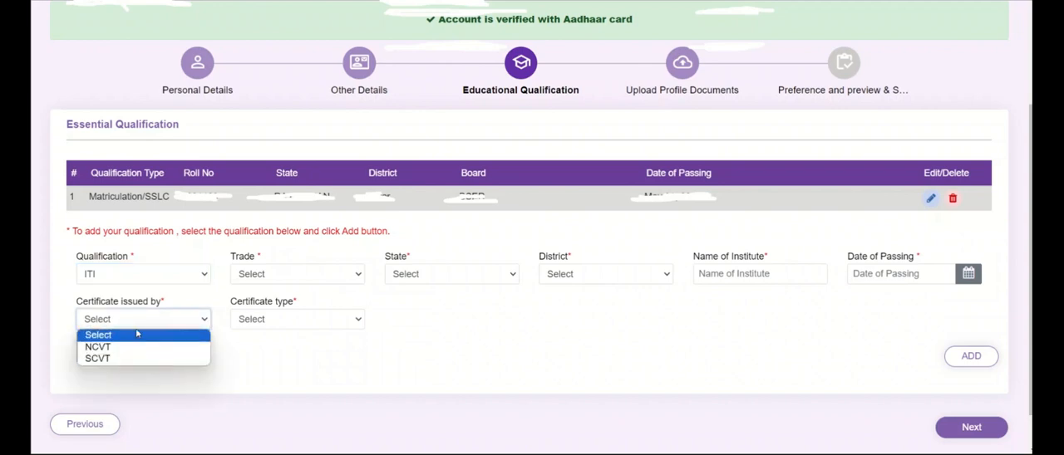
left_click(139, 334)
left_click(293, 322)
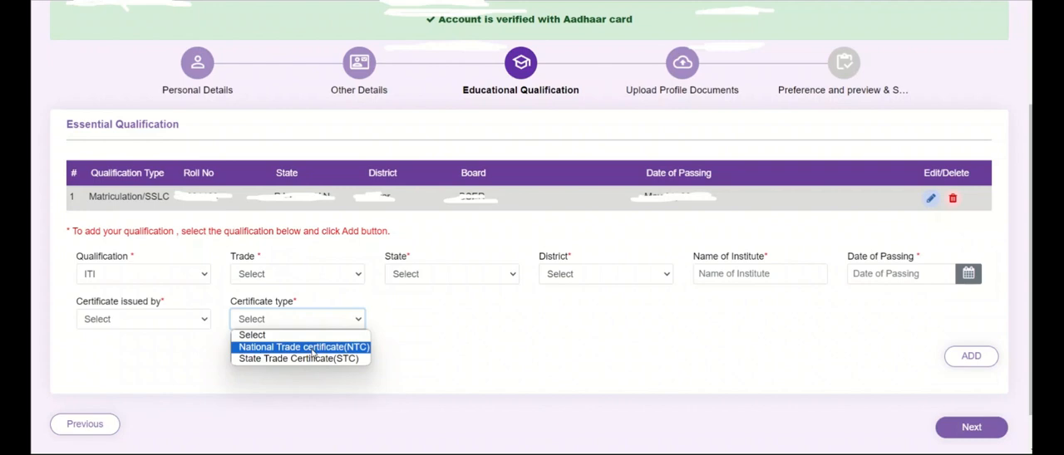
left_click(313, 348)
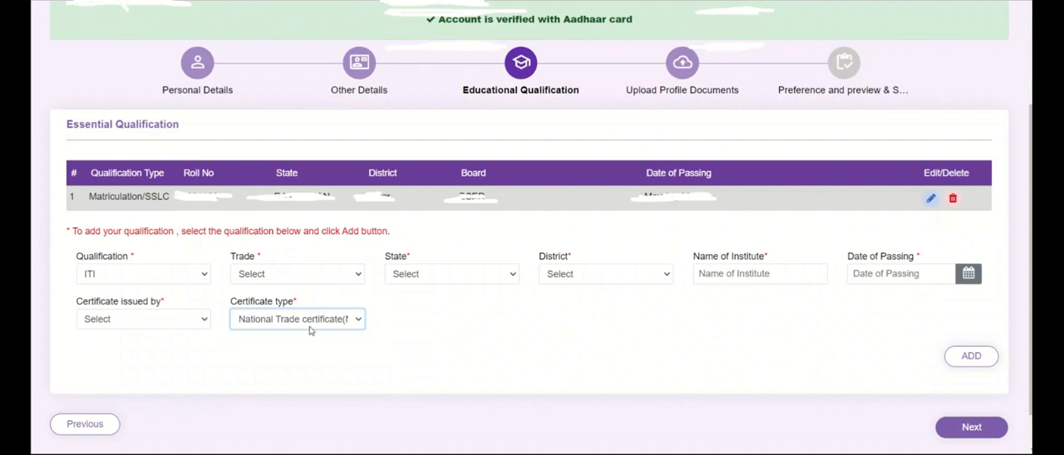
left_click(965, 366)
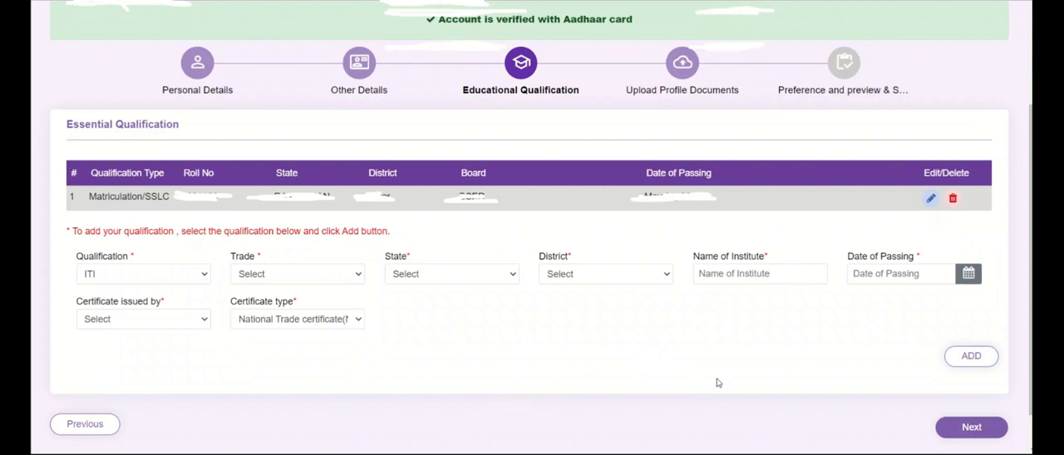
left_click(957, 356)
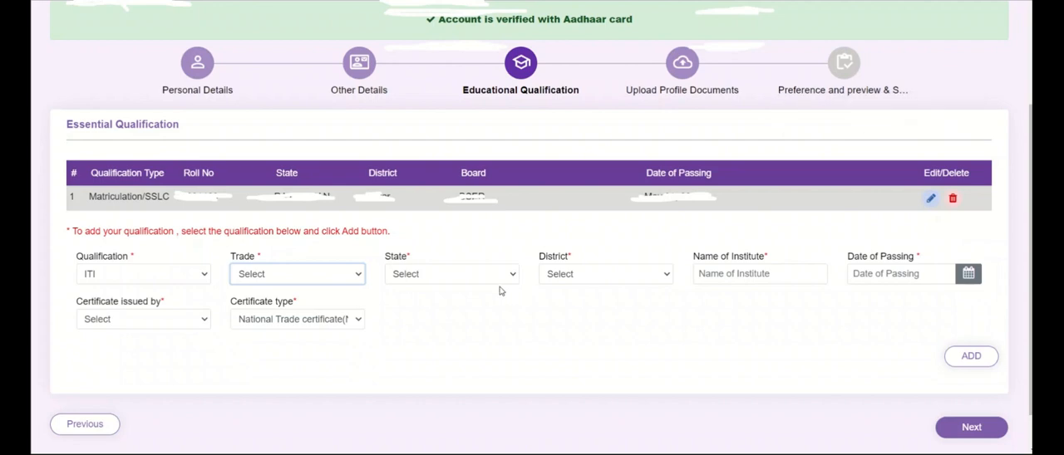
left_click(950, 365)
Select 10+2 as the qualification with Physics and Mathematics as the discipline
left_click(191, 275)
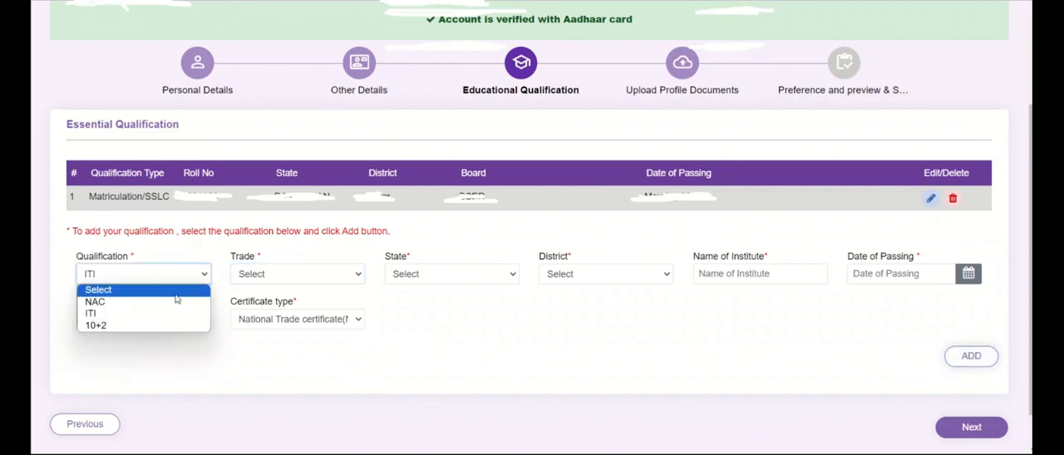
left_click(162, 326)
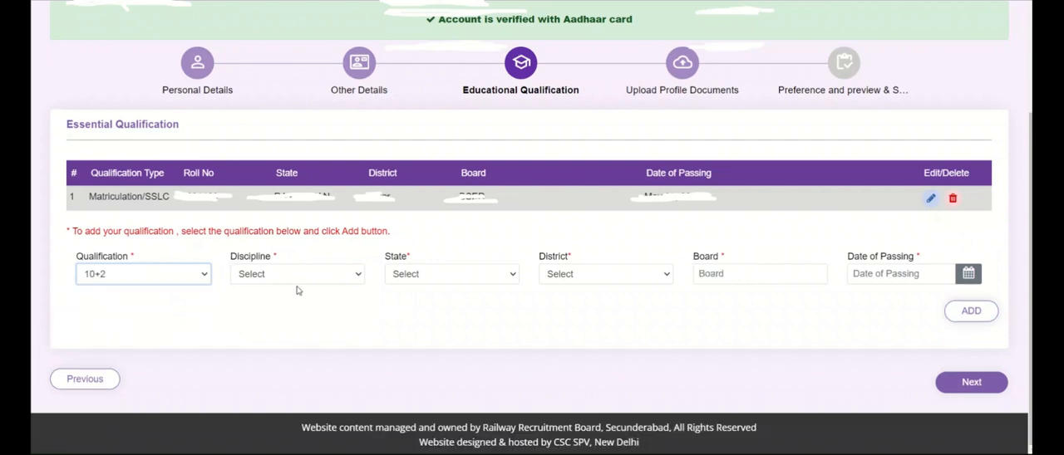
left_click(299, 284)
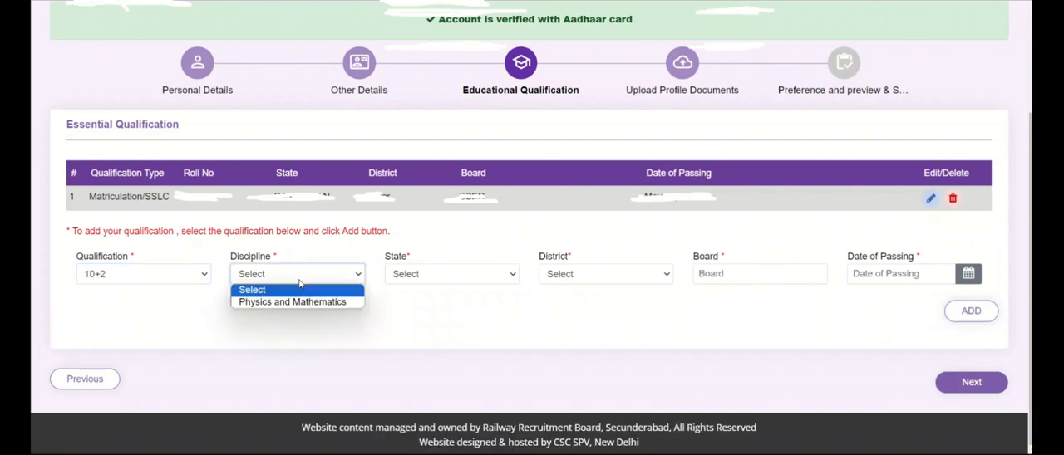
left_click(295, 301)
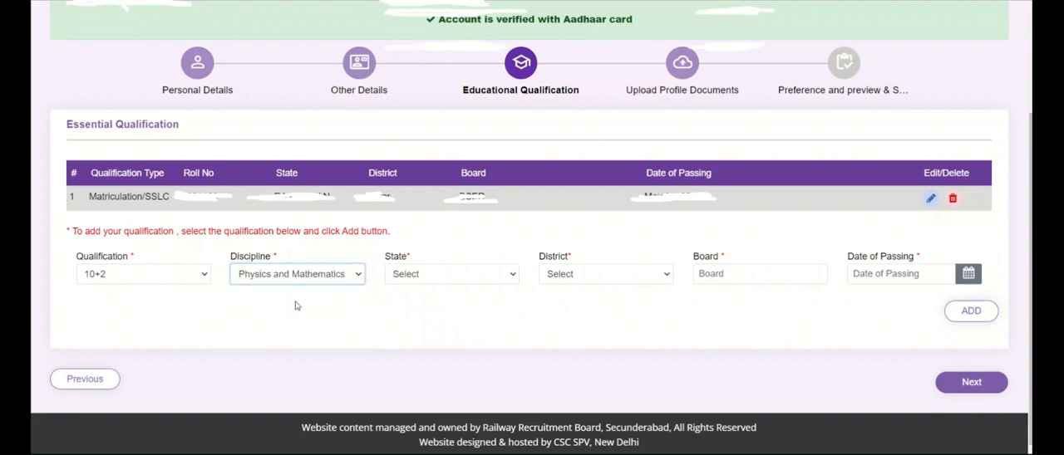
Open the State list for the 10+2 qualification entry
left_click(409, 279)
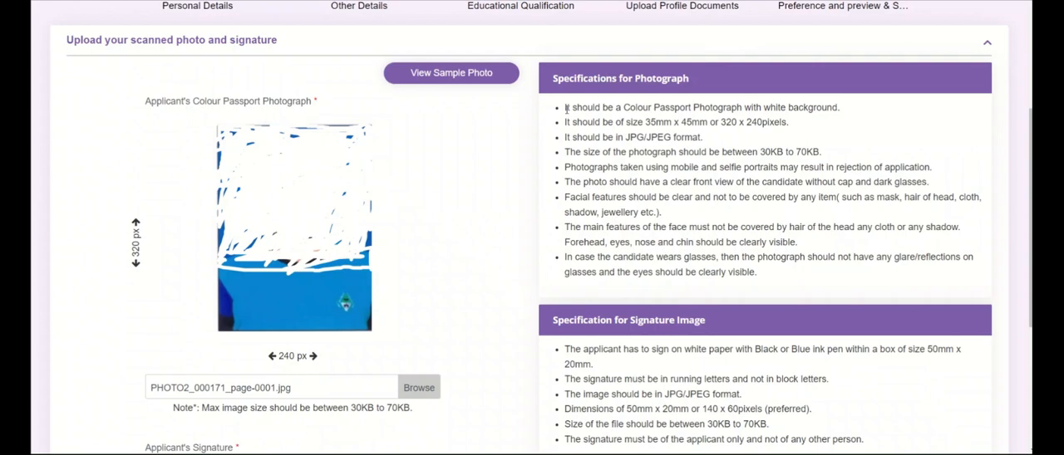
Read through the photograph specifications for size, format and file size on the photo and signature upload section
left_click_drag(565, 108, 828, 121)
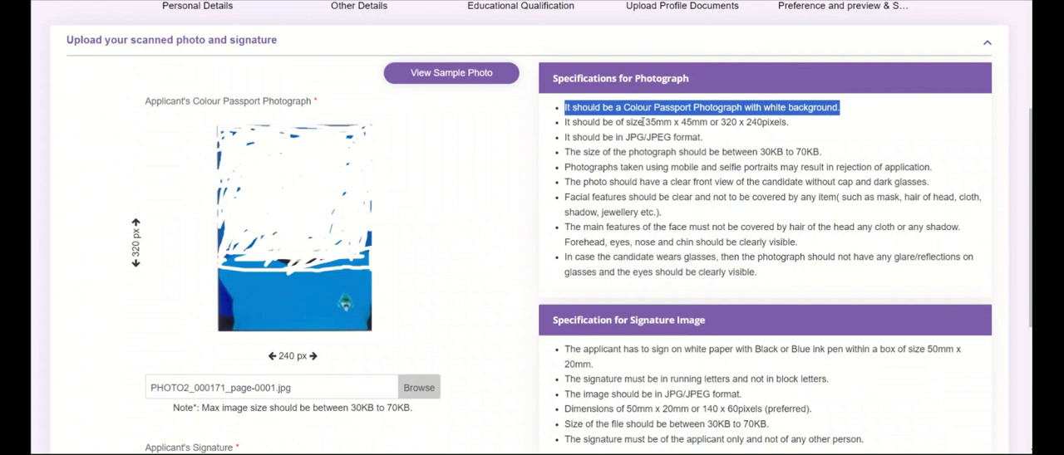
left_click_drag(644, 122, 708, 122)
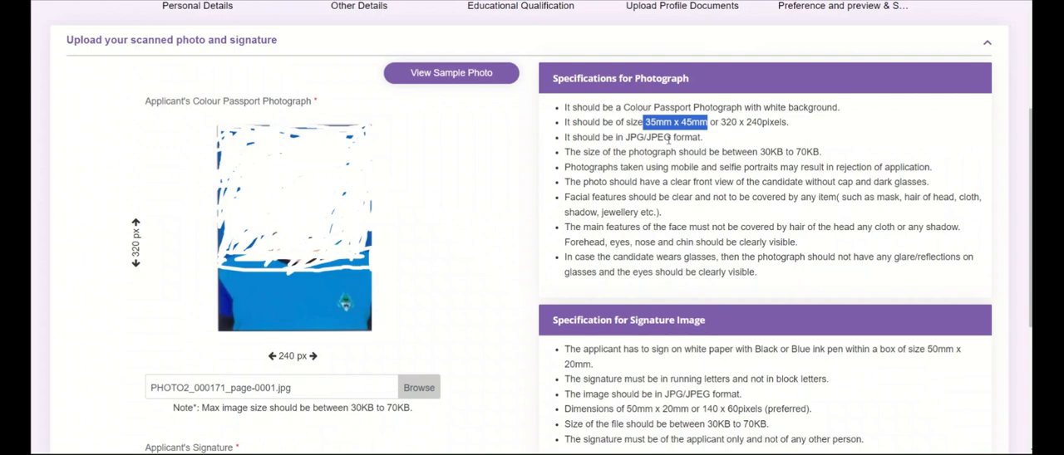
left_click_drag(615, 138, 703, 138)
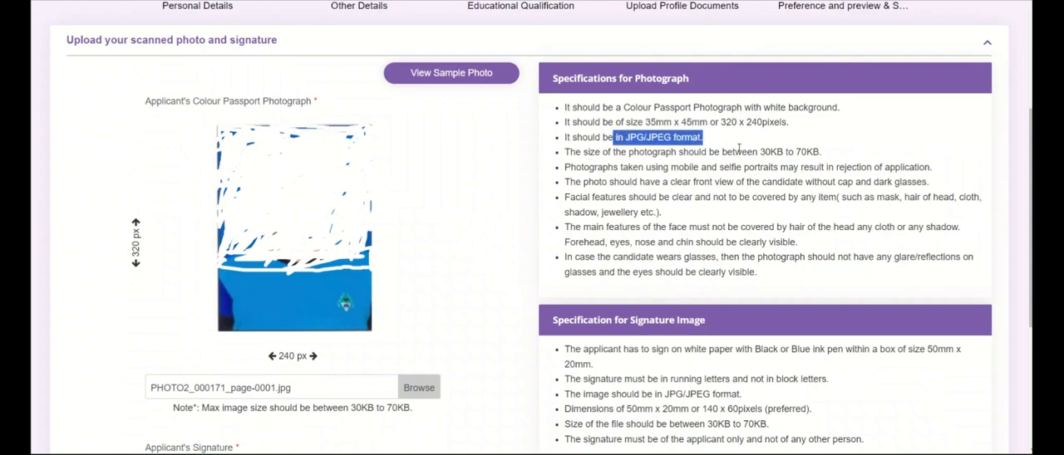
left_click_drag(736, 152, 822, 153)
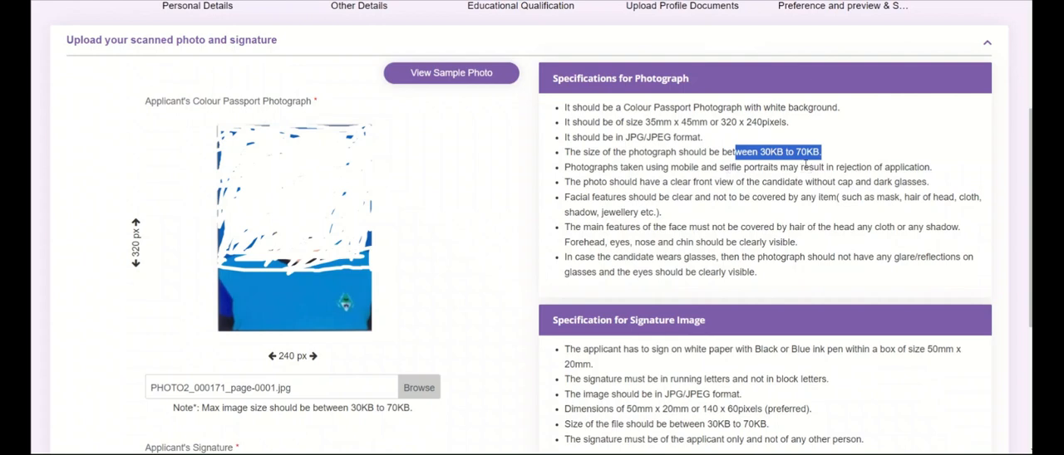
left_click(720, 171)
left_click_drag(721, 170, 933, 167)
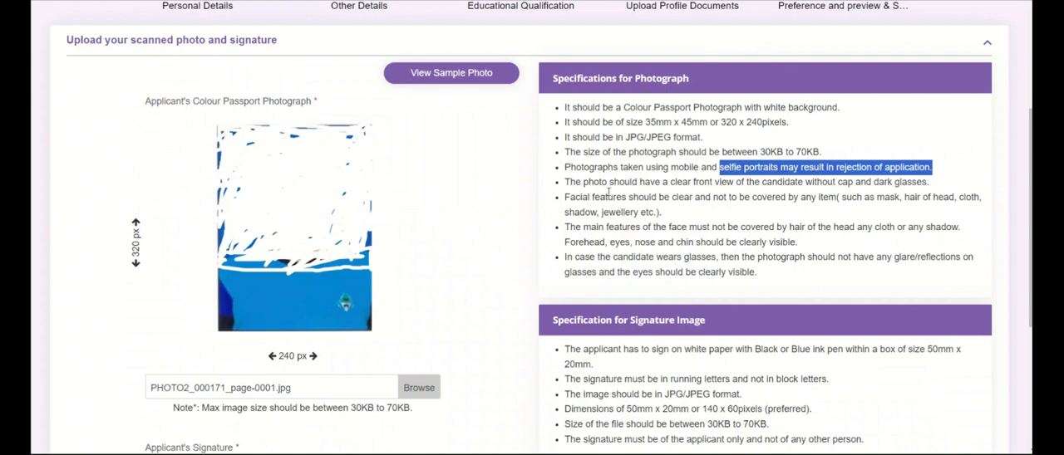
left_click(654, 193)
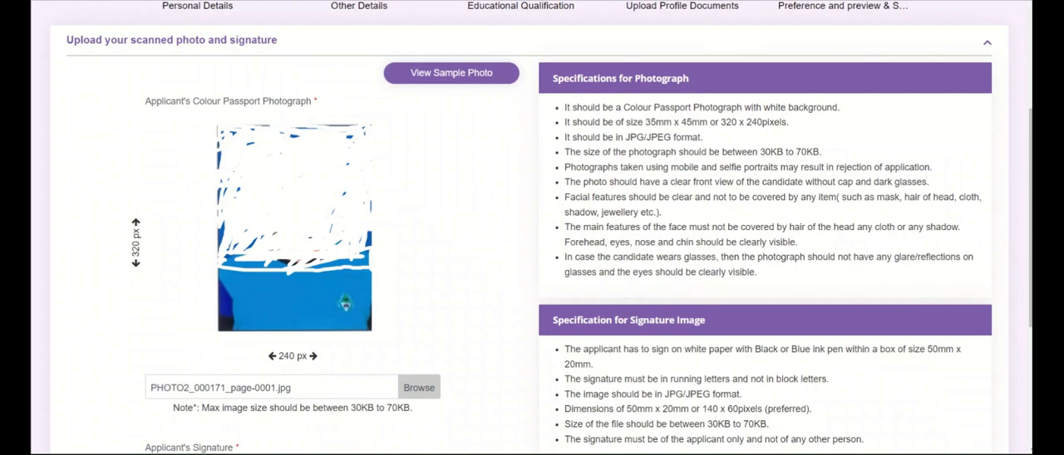
Review the signature image specifications, highlighting the required 30KB to 70KB file size
scroll(615, 87, "down", 3)
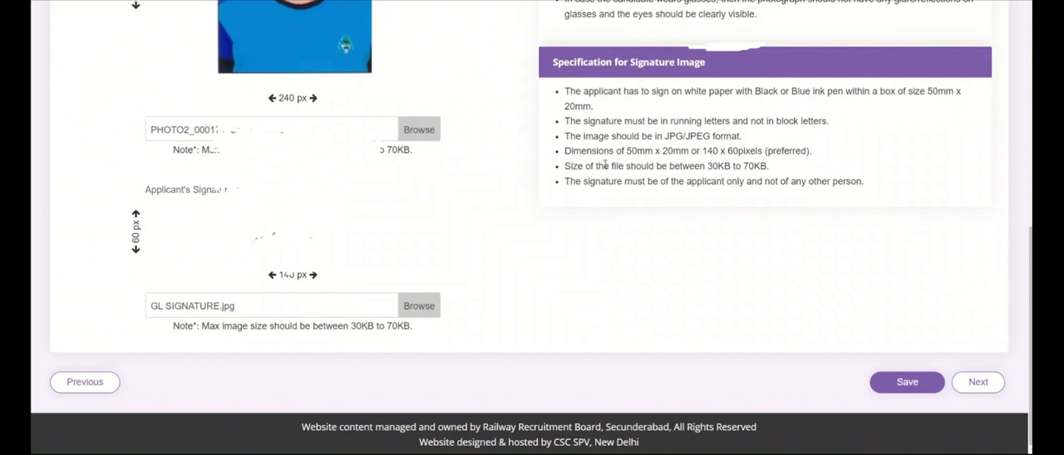
left_click_drag(625, 166, 769, 165)
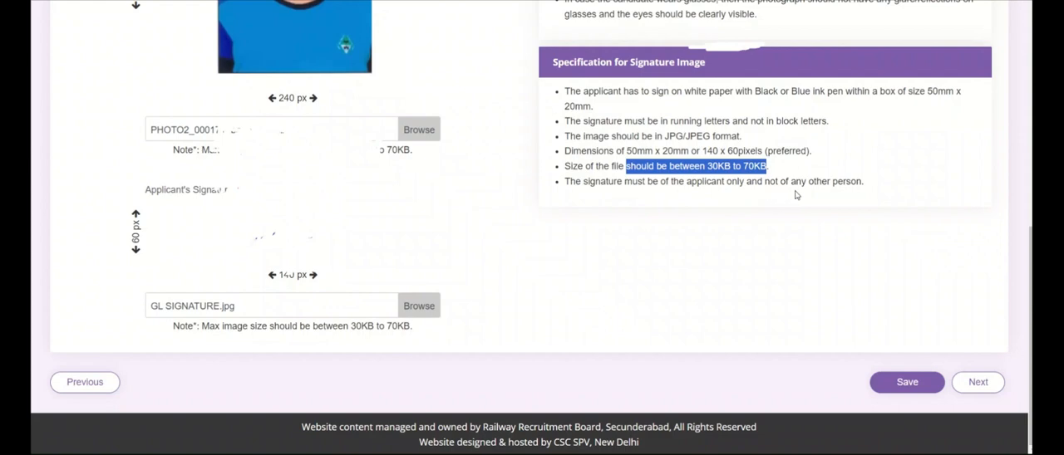
left_click(643, 210)
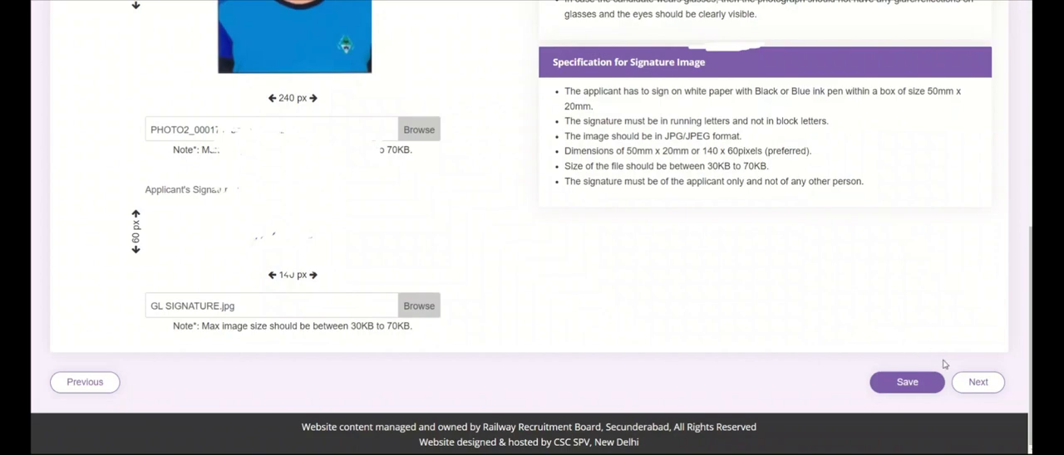
Continue to the post preference page and add all four eligible Technician Grade III posts to the order of preference
left_click(963, 389)
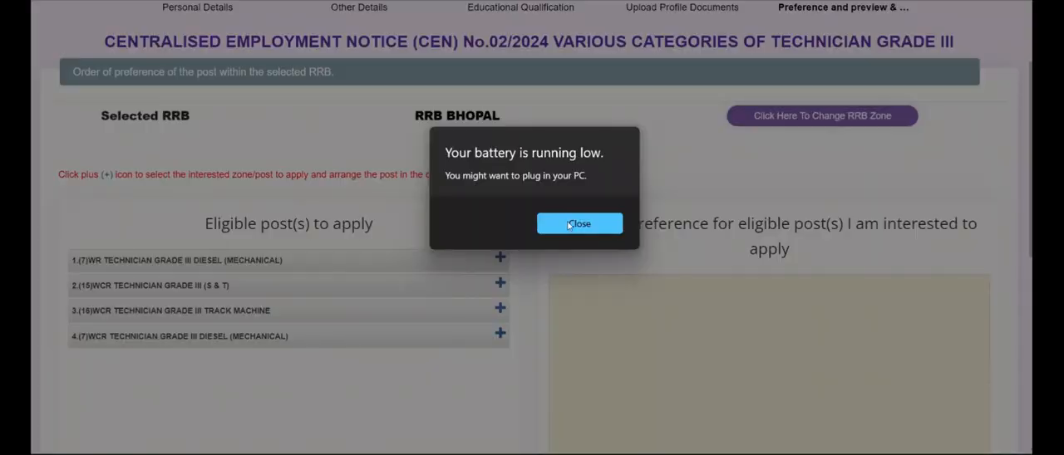
left_click(570, 225)
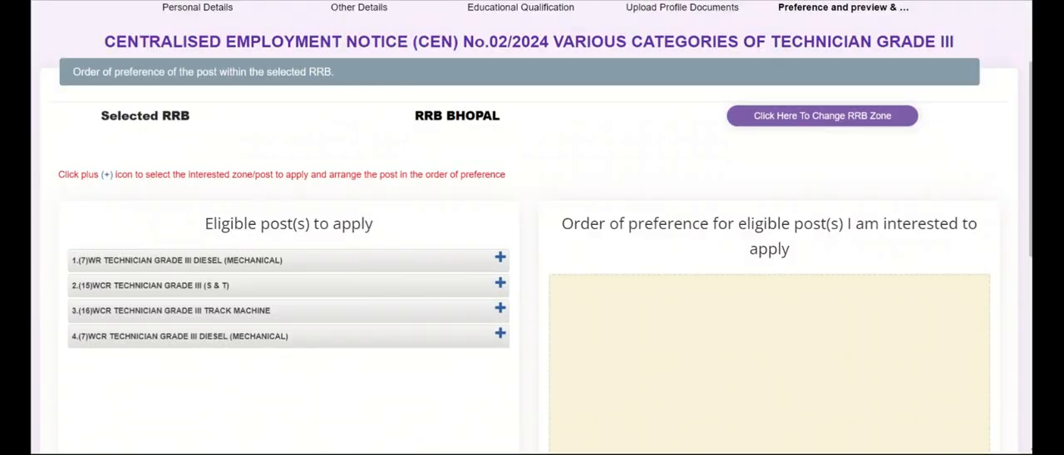
left_click(500, 258)
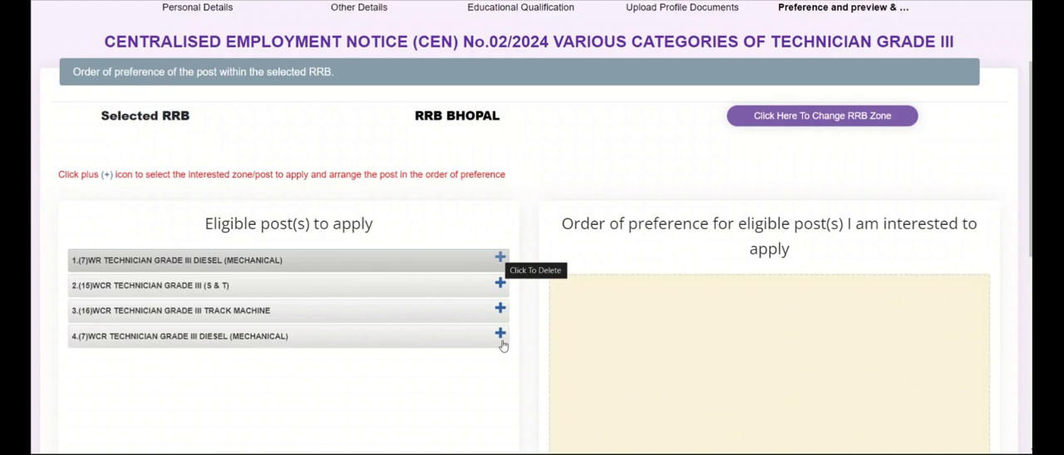
left_click(499, 284)
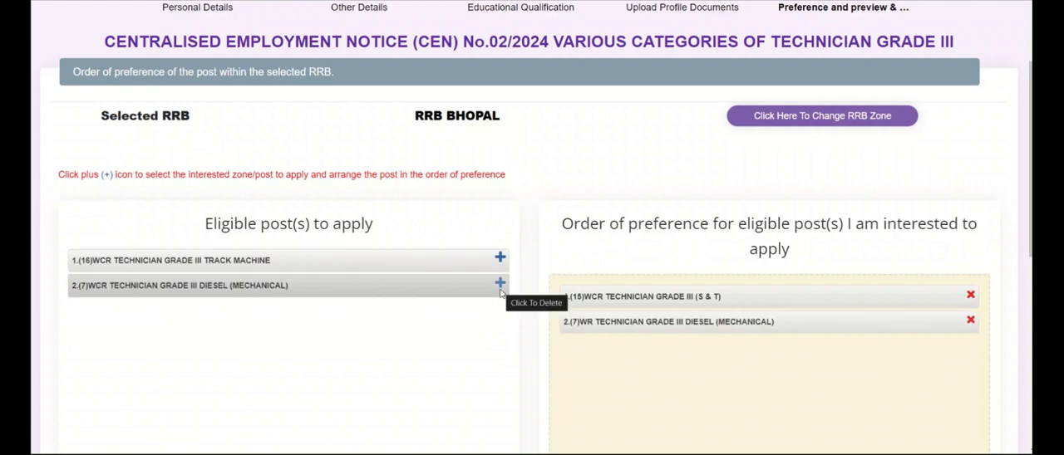
left_click(501, 287)
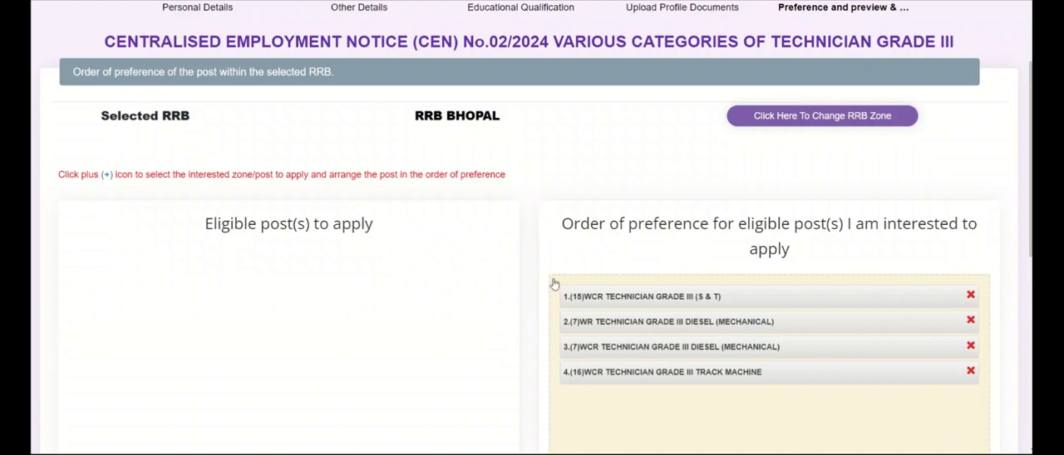
Acknowledge the post preference order by ticking its confirmation checkbox below the preference list
scroll(554, 284, "down", 1)
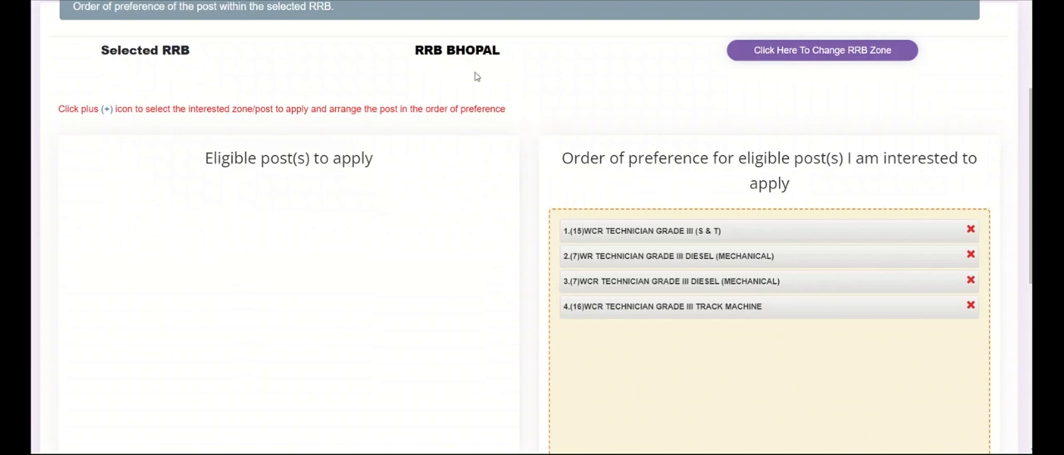
scroll(475, 77, "down", 3)
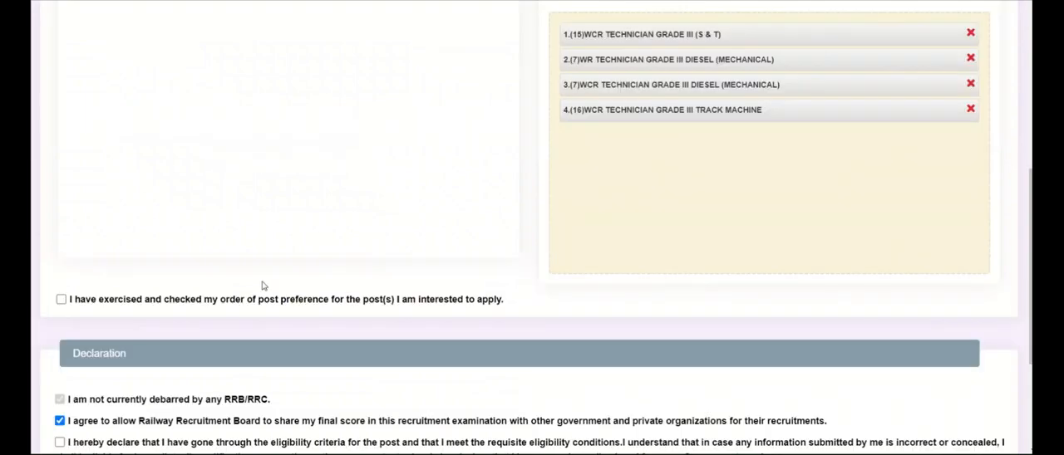
scroll(262, 285, "down", 2)
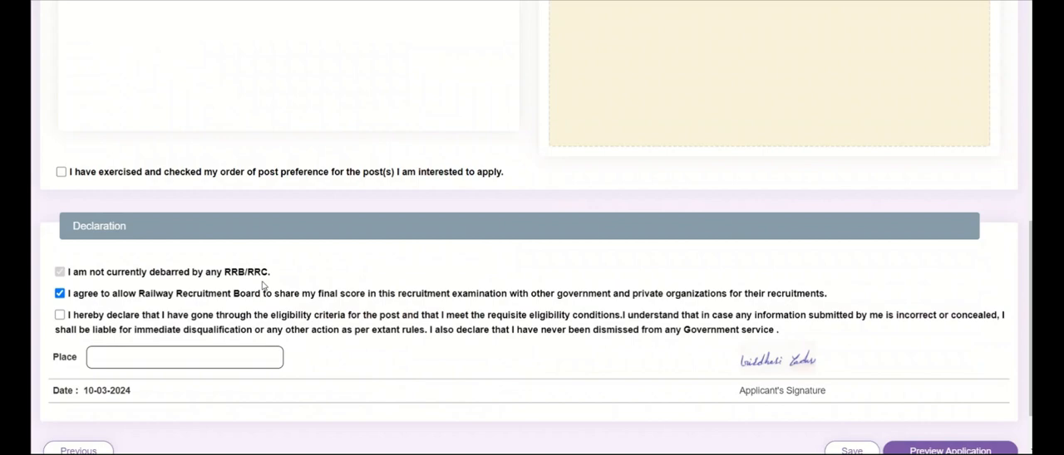
scroll(263, 285, "up", 2)
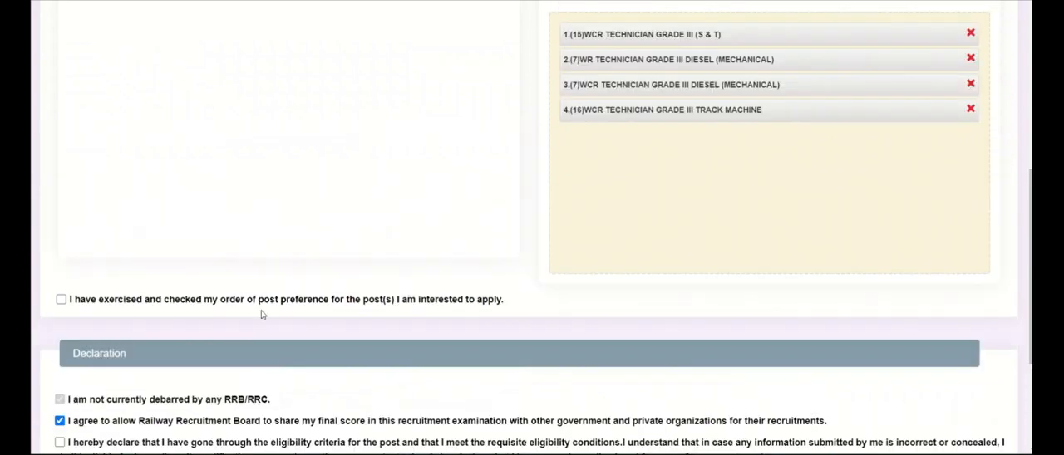
left_click(60, 299)
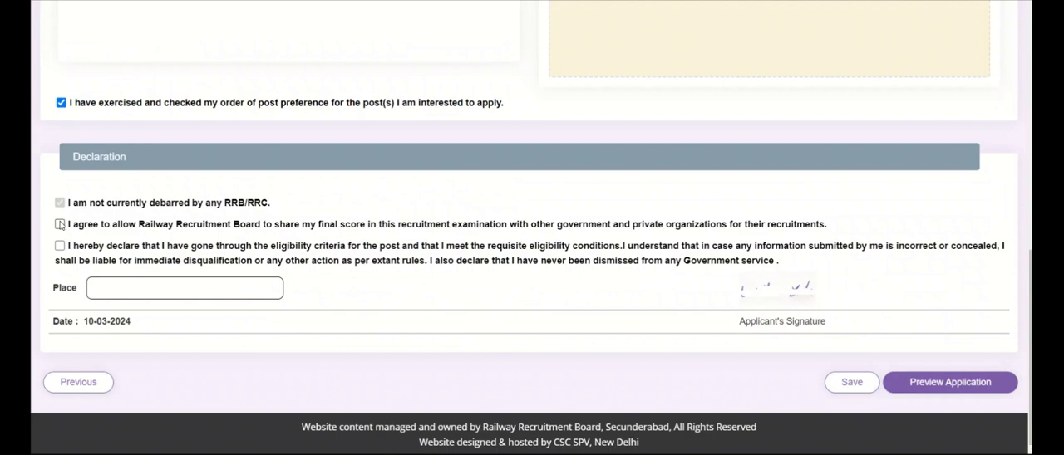
Clear the score-sharing consent checkbox and tick the eligibility declaration checkbox
left_click(60, 226)
left_click(60, 225)
left_click(61, 225)
left_click(61, 226)
left_click(63, 245)
Enter Alwar as the place in the declaration and open the application preview
left_click(108, 292)
type("Alwar")
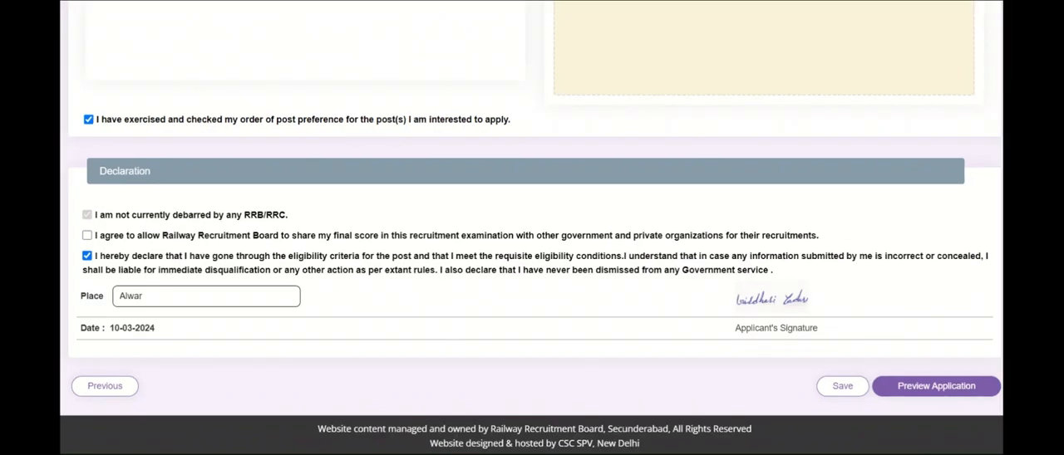
left_click(893, 395)
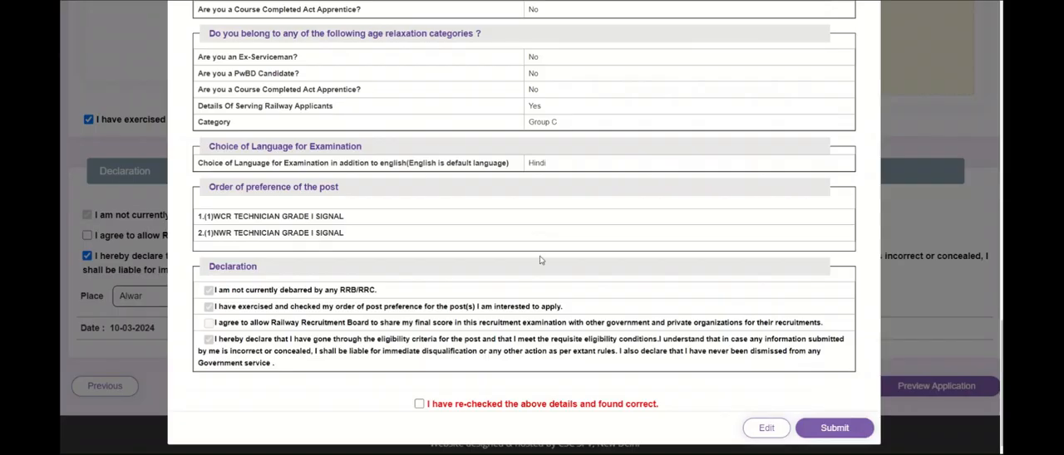
Confirm the details have been re-checked and submit the application
left_click(419, 405)
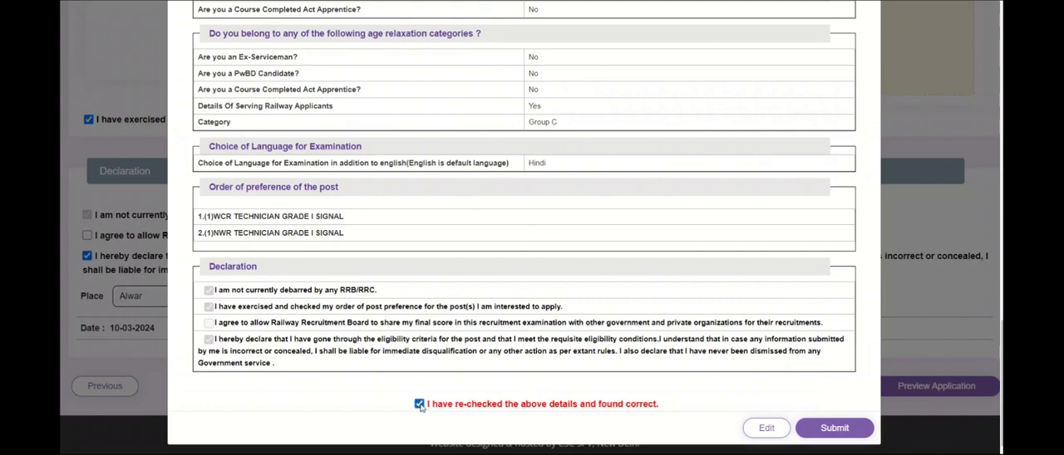
left_click(823, 429)
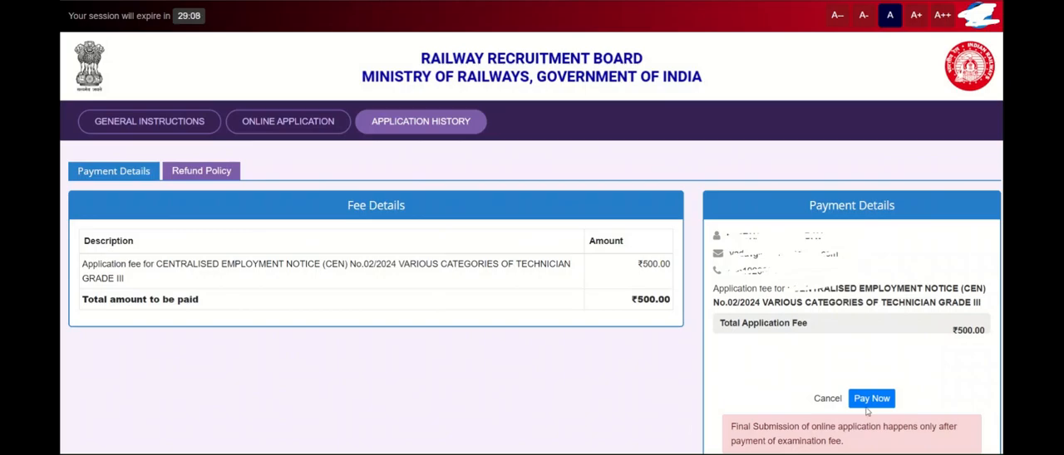
Begin paying the ₹500 application fee and agree to the refund terms and conditions
left_click(870, 402)
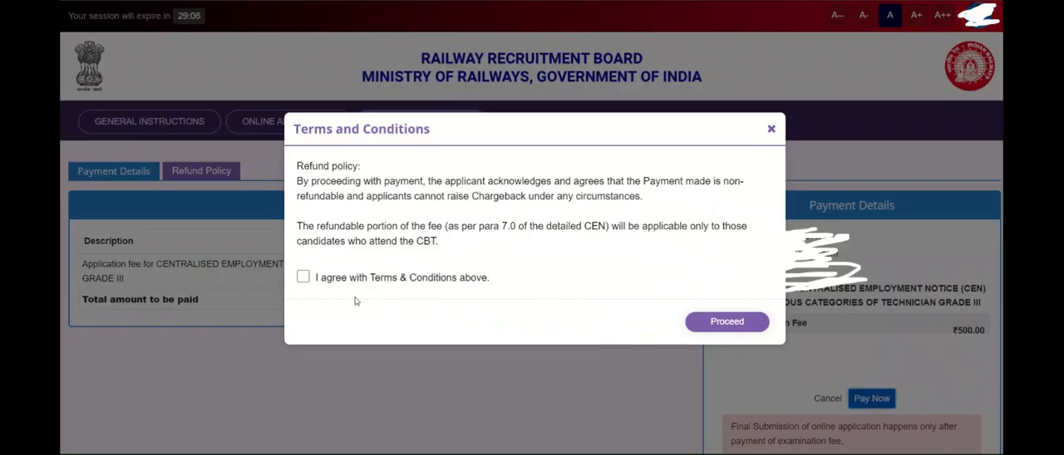
left_click(303, 277)
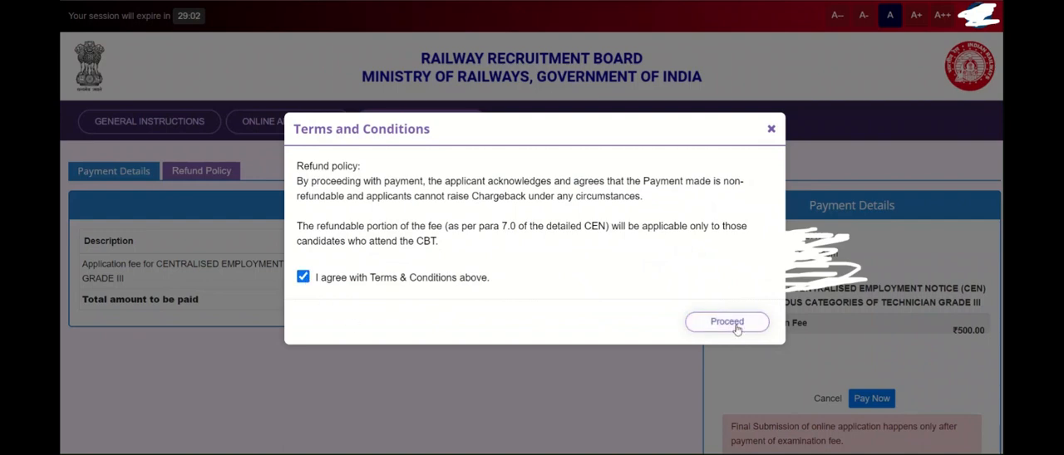